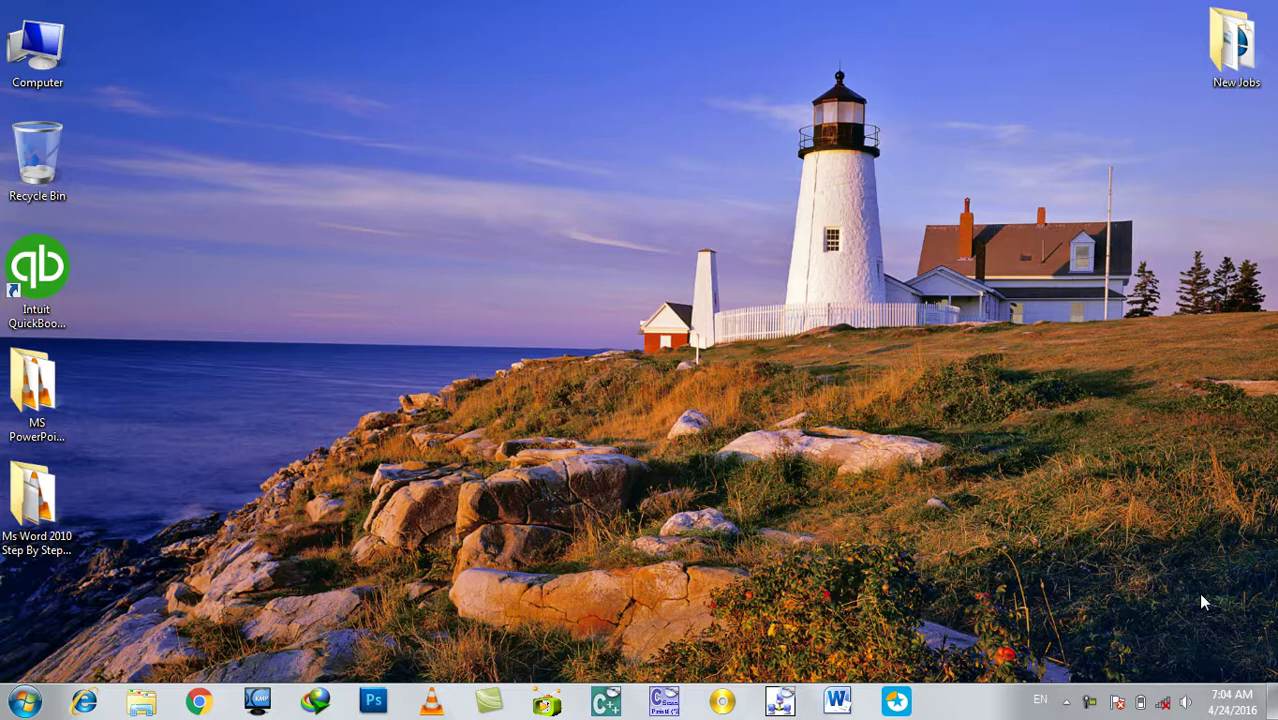
Launch Word via winword with a blank document and glance at the View tab's Macros menu.
{"action": "key", "text": "super+r"}
{"action": "type", "text": "winword"}
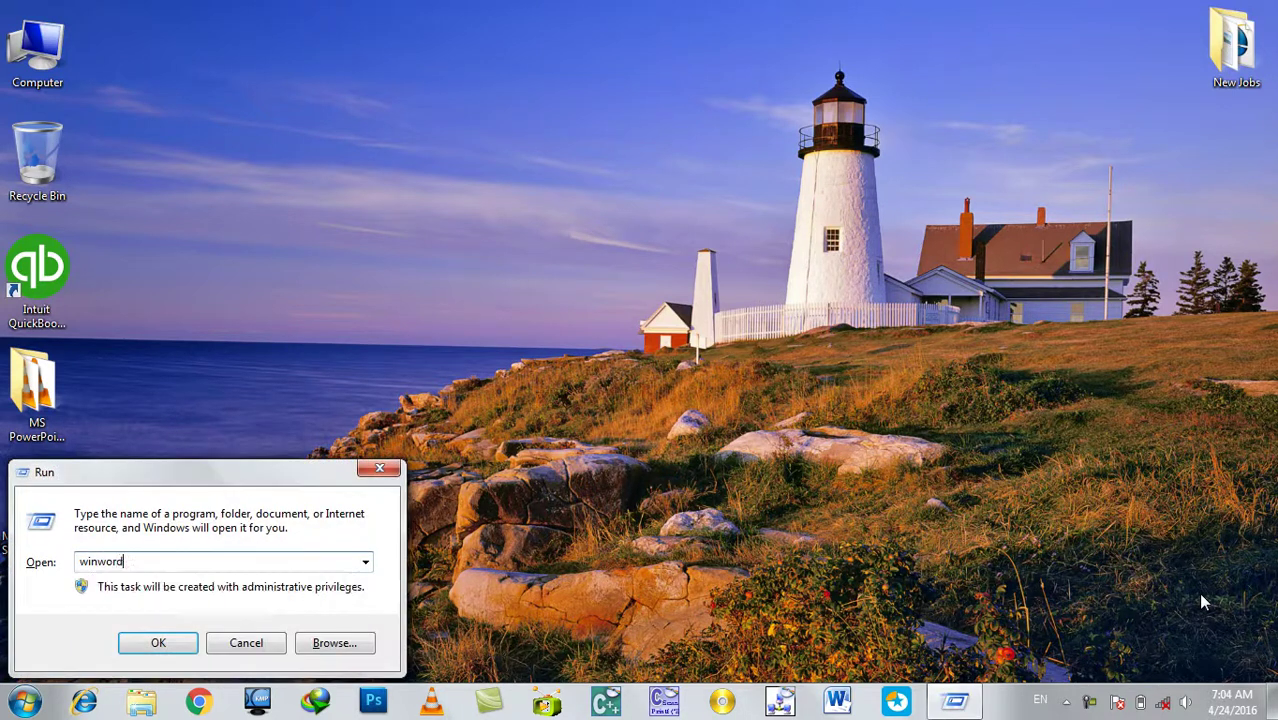
{"action": "key", "text": "Return"}
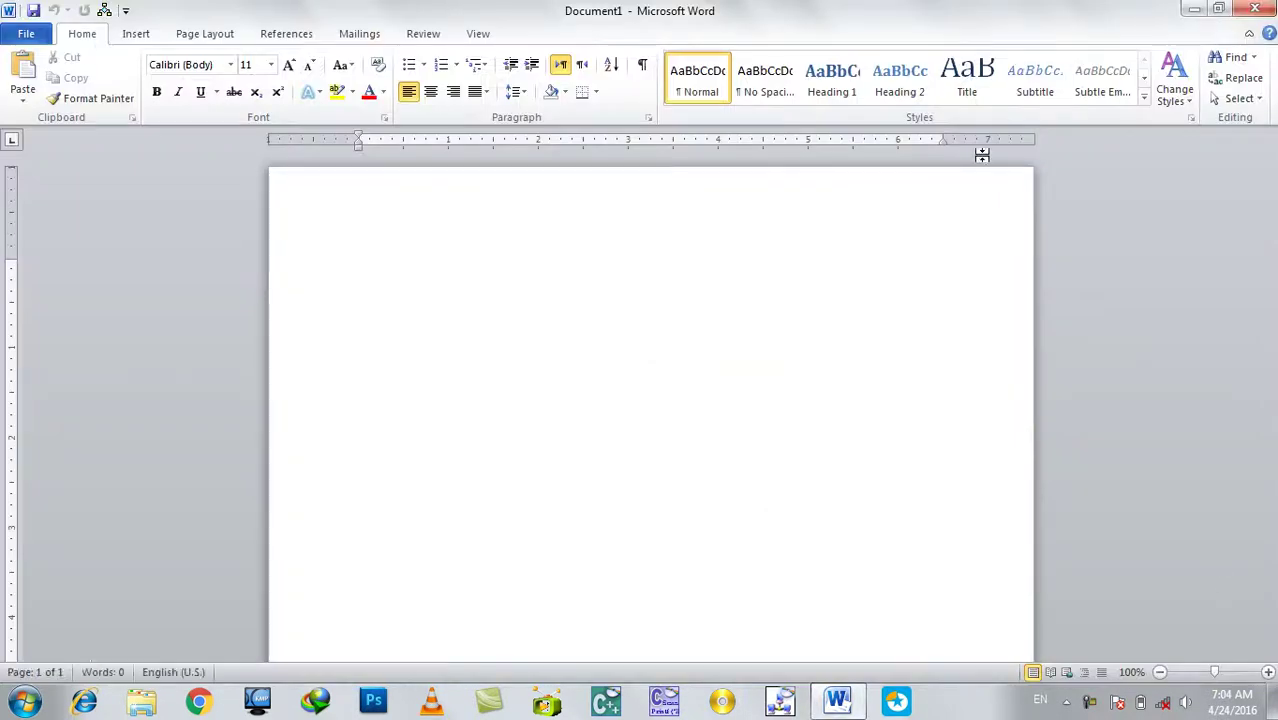
{"action": "left_click", "coordinate": [470, 40]}
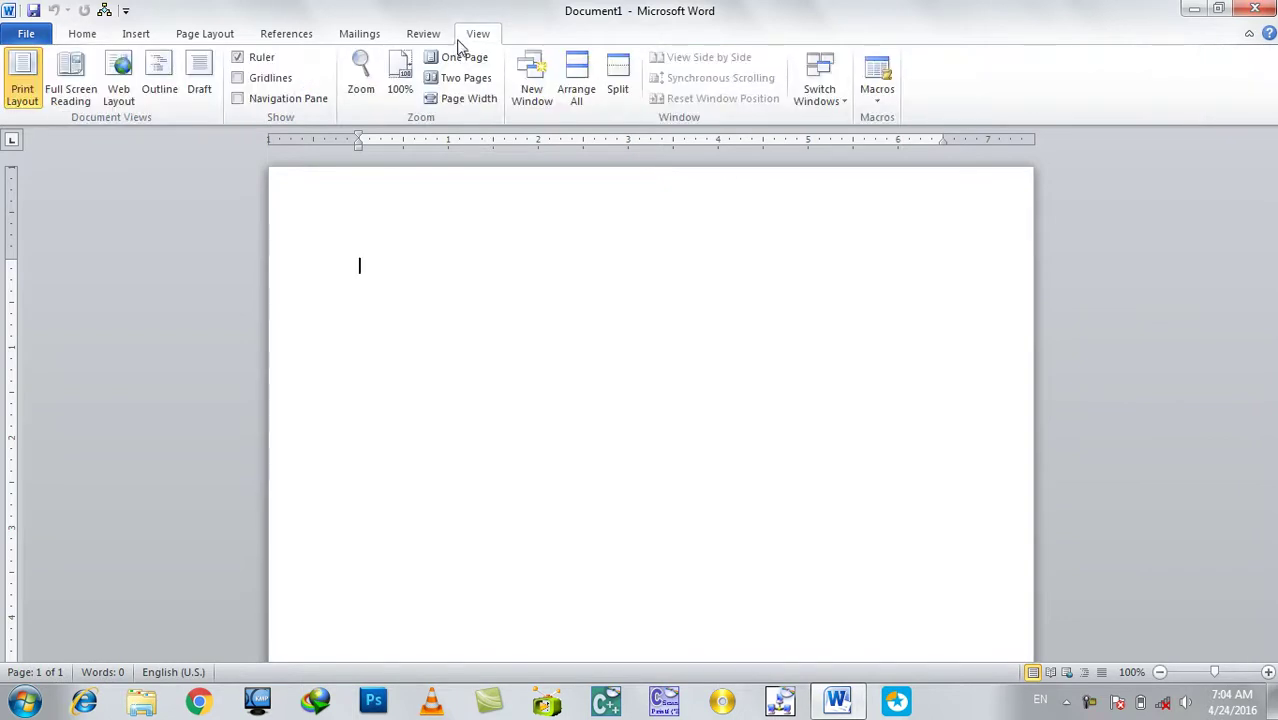
{"action": "left_click", "coordinate": [888, 103]}
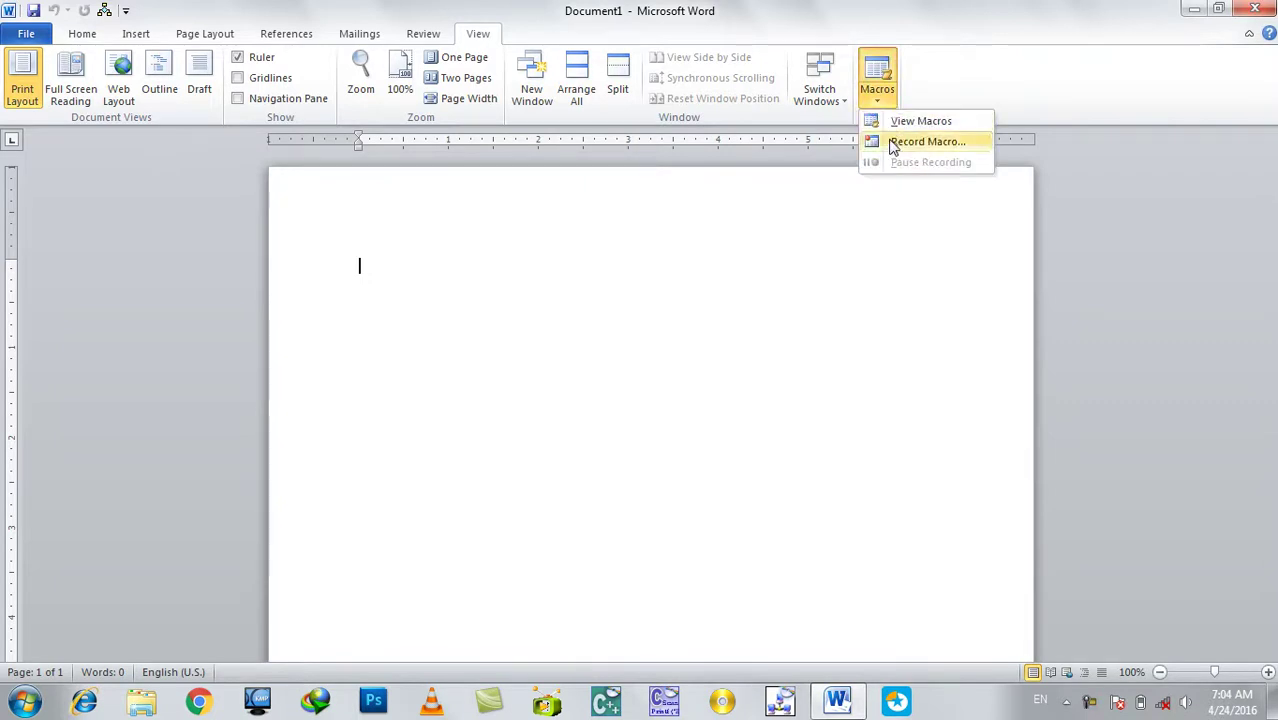
{"action": "left_click", "coordinate": [776, 382]}
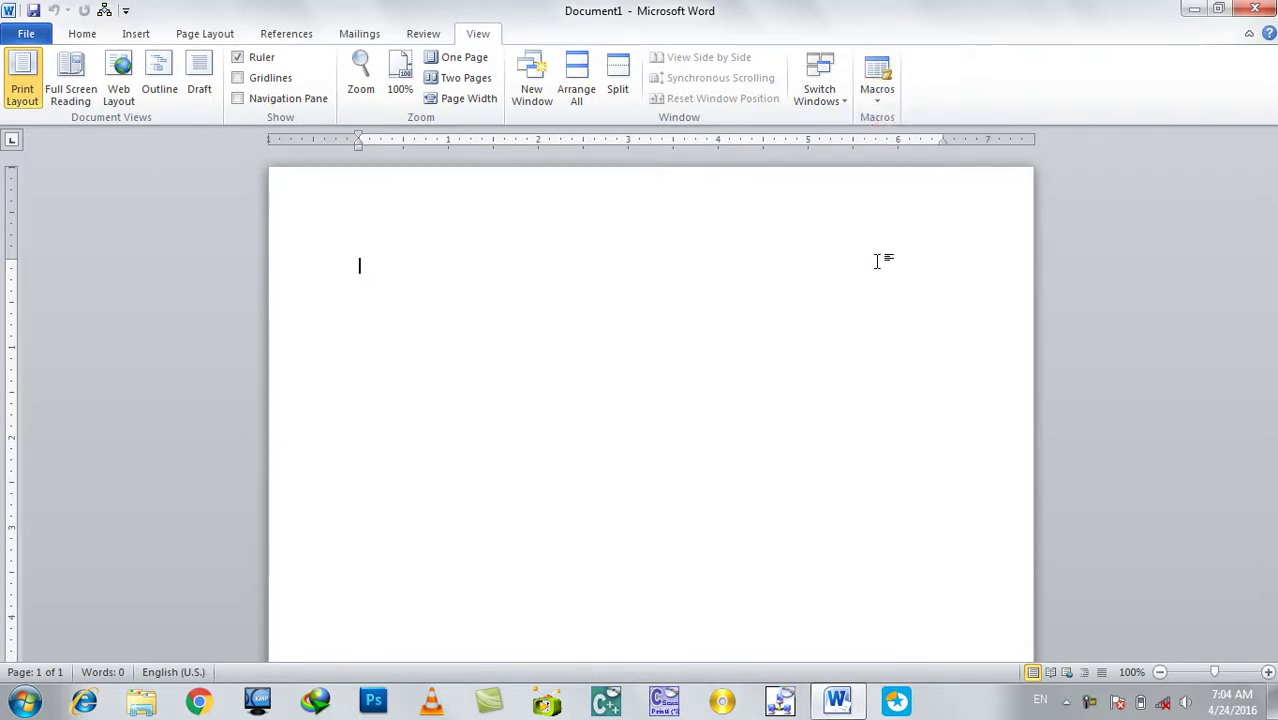
Insert one sample paragraph with =rand(1) and return to its end.
{"action": "type", "text": "=rand(1)"}
{"action": "key", "text": "Return"}
{"action": "key", "text": "BackSpace"}
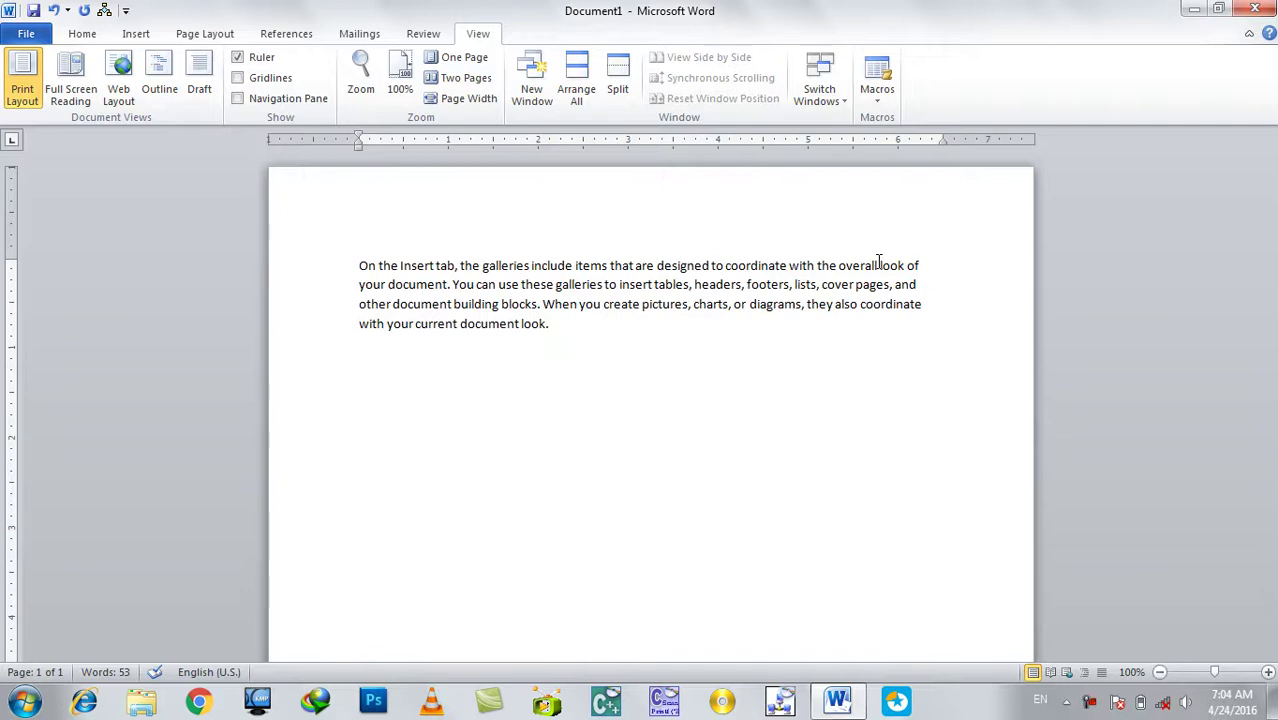
Start recording a new macro named Style, stored in Normal.dotm for all documents.
{"action": "left_click", "coordinate": [874, 100]}
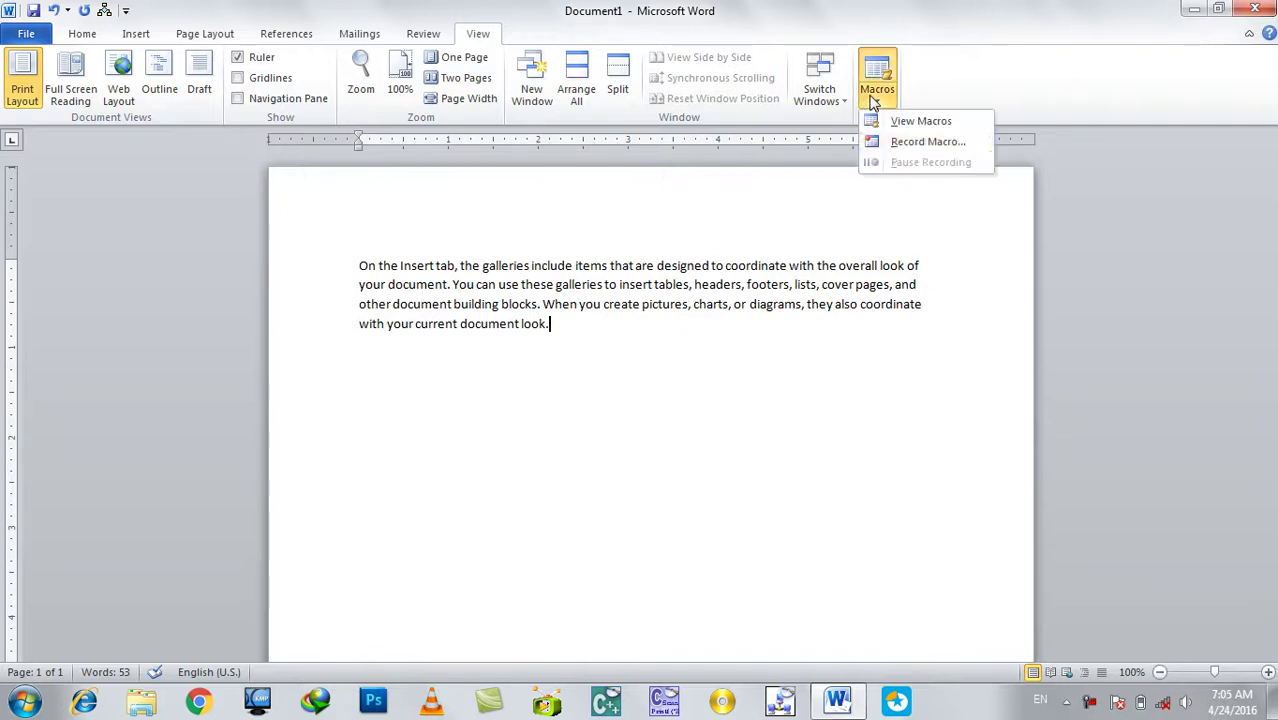
{"action": "left_click", "coordinate": [892, 145]}
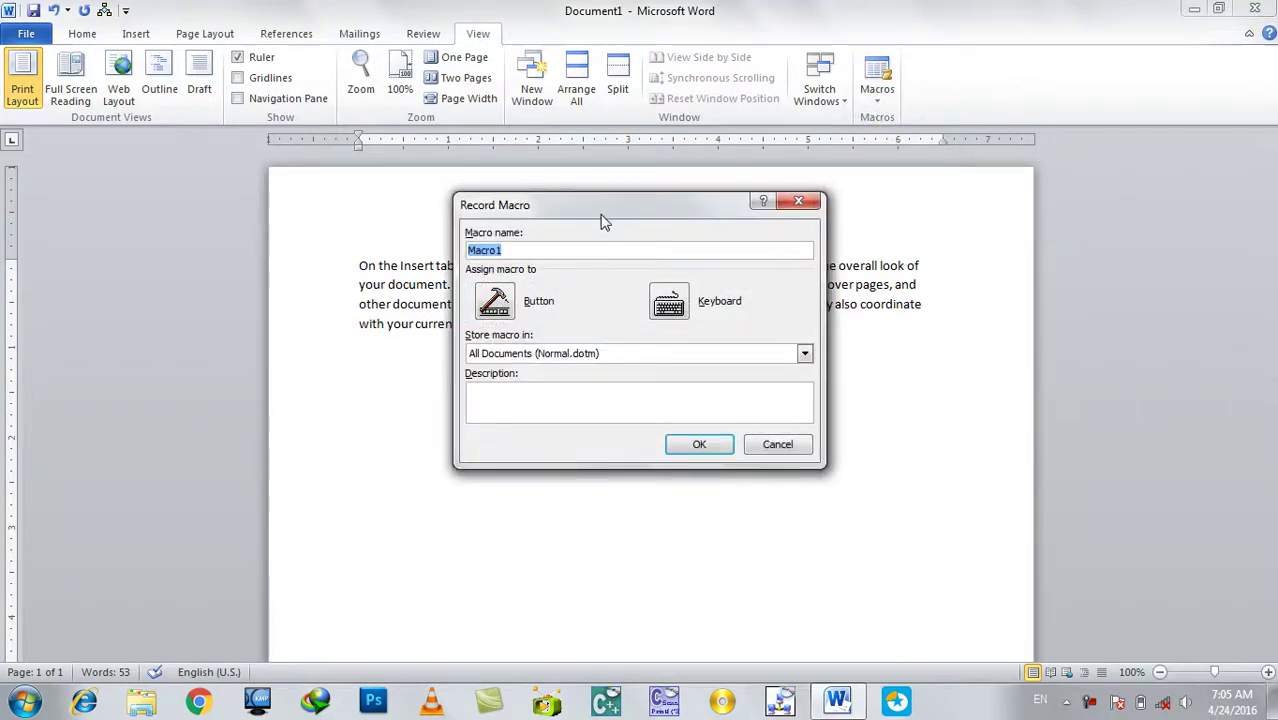
{"action": "left_click_drag", "start_coordinate": [603, 221], "coordinate": [847, 226]}
{"action": "type", "text": "Style"}
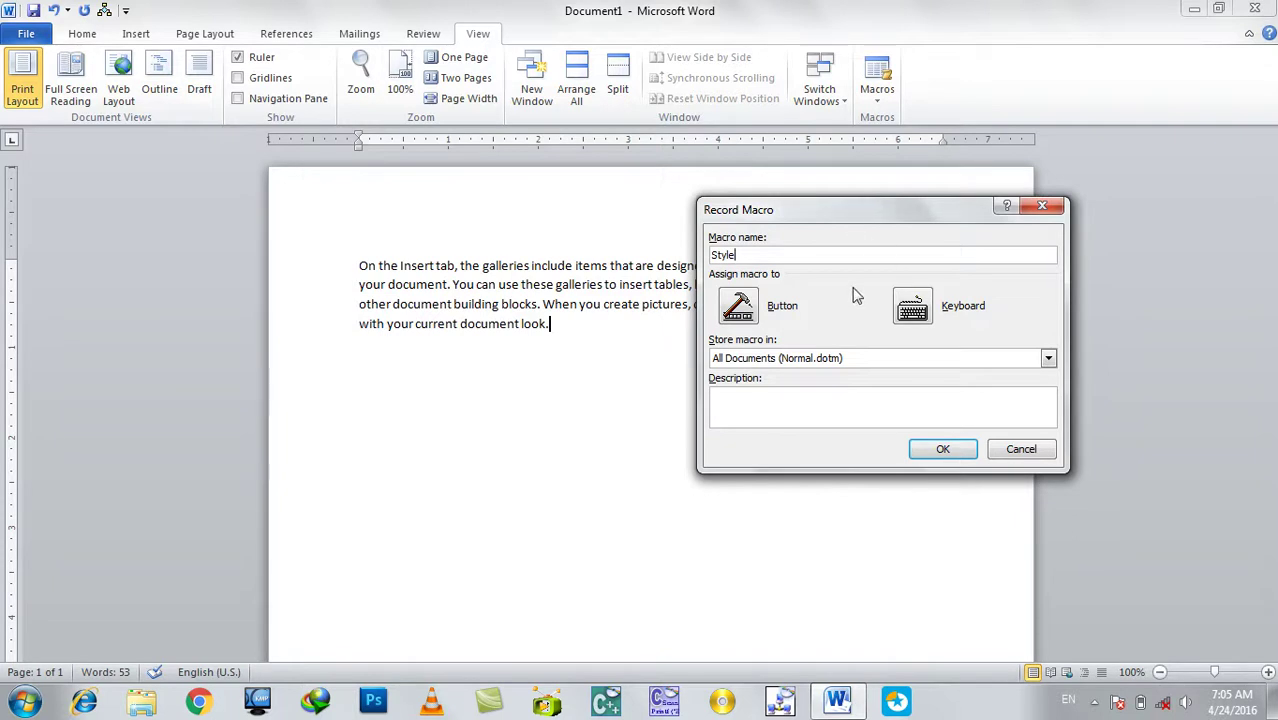
{"action": "left_click", "coordinate": [797, 357]}
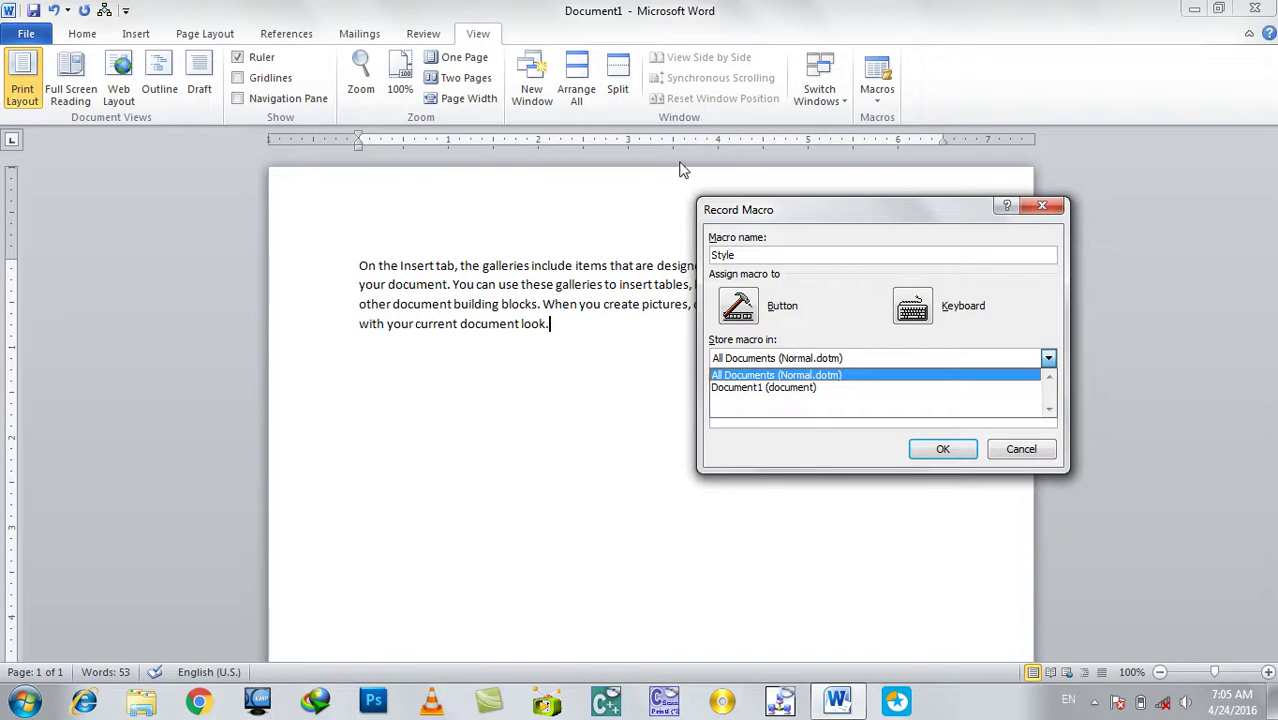
{"action": "left_click", "coordinate": [719, 378]}
Add a description naming the macro's author and choose to assign a keyboard shortcut.
{"action": "left_click", "coordinate": [748, 418]}
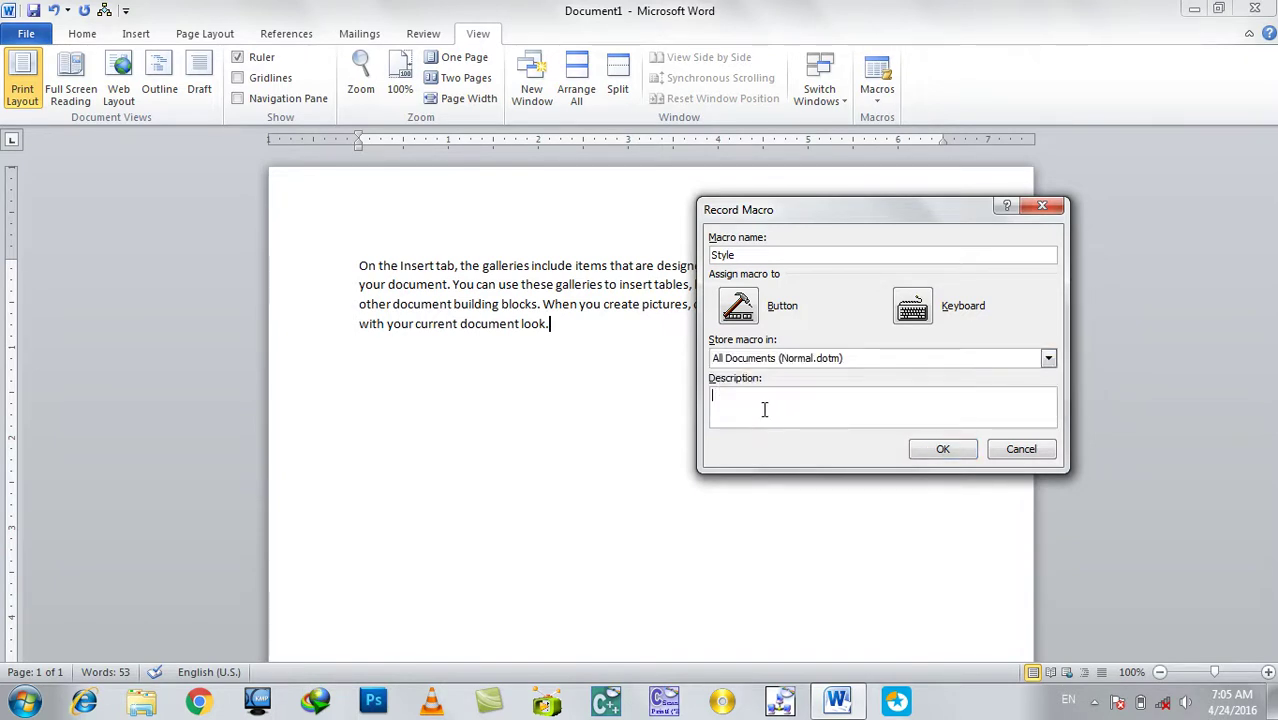
{"action": "type", "text": "This "}
{"action": "type", "text": "Macro is Design"}
{"action": "type", "text": " or recorded by SDa"}
{"action": "key", "text": "BackSpace"}
{"action": "type", "text": "ayed rahman"}
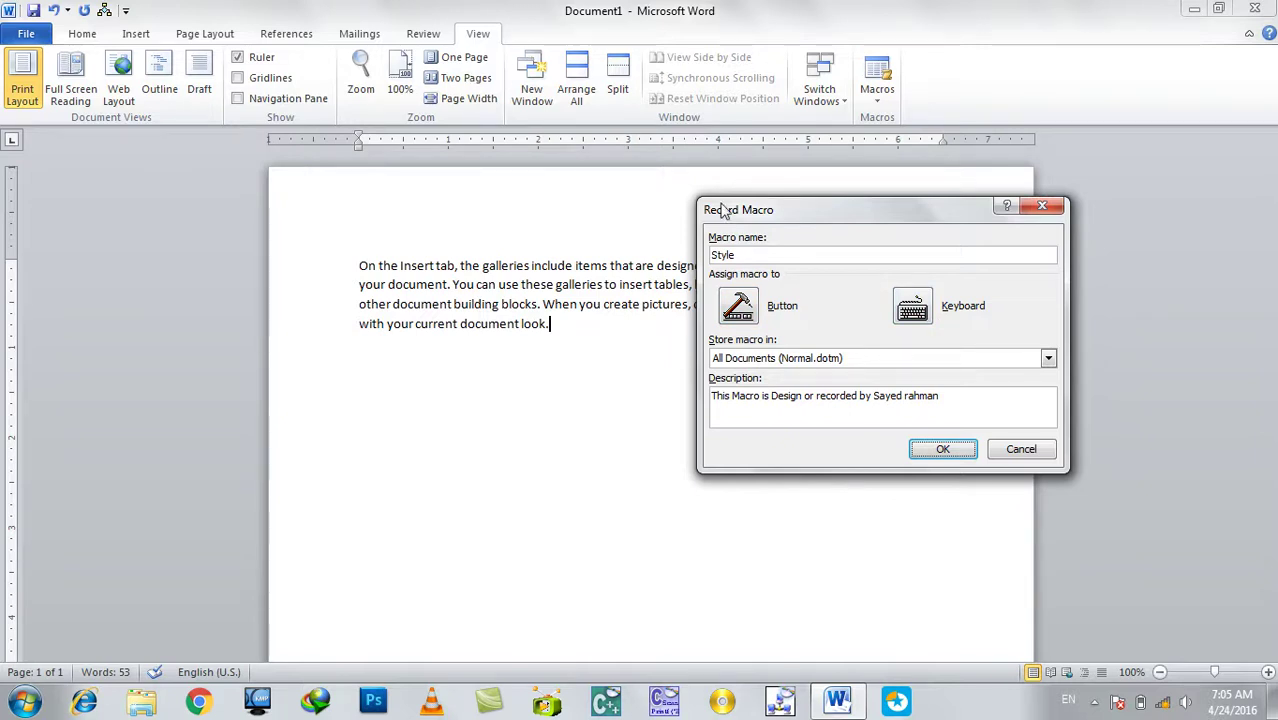
{"action": "left_click", "coordinate": [914, 308]}
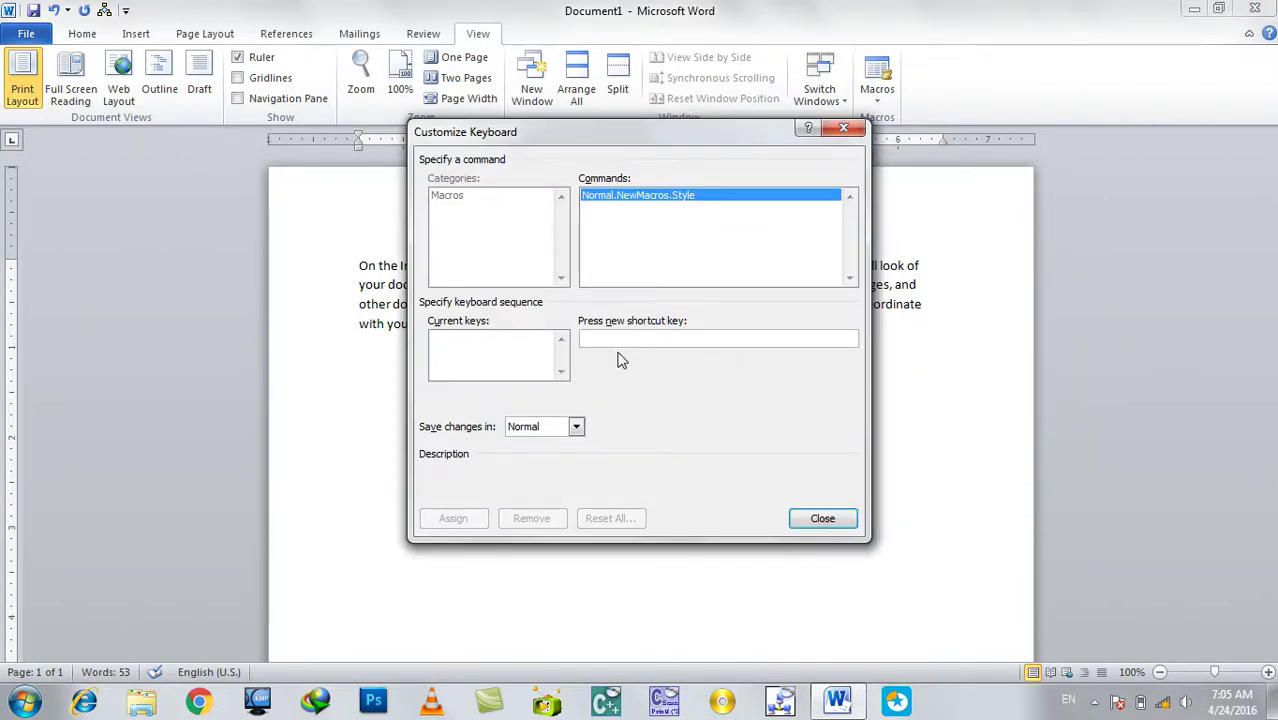
Assign Alt+Ctrl+4 to the Style macro after finding Alt+Ctrl+3 already taken, then close.
{"action": "key", "text": "ctrl+alt+4"}
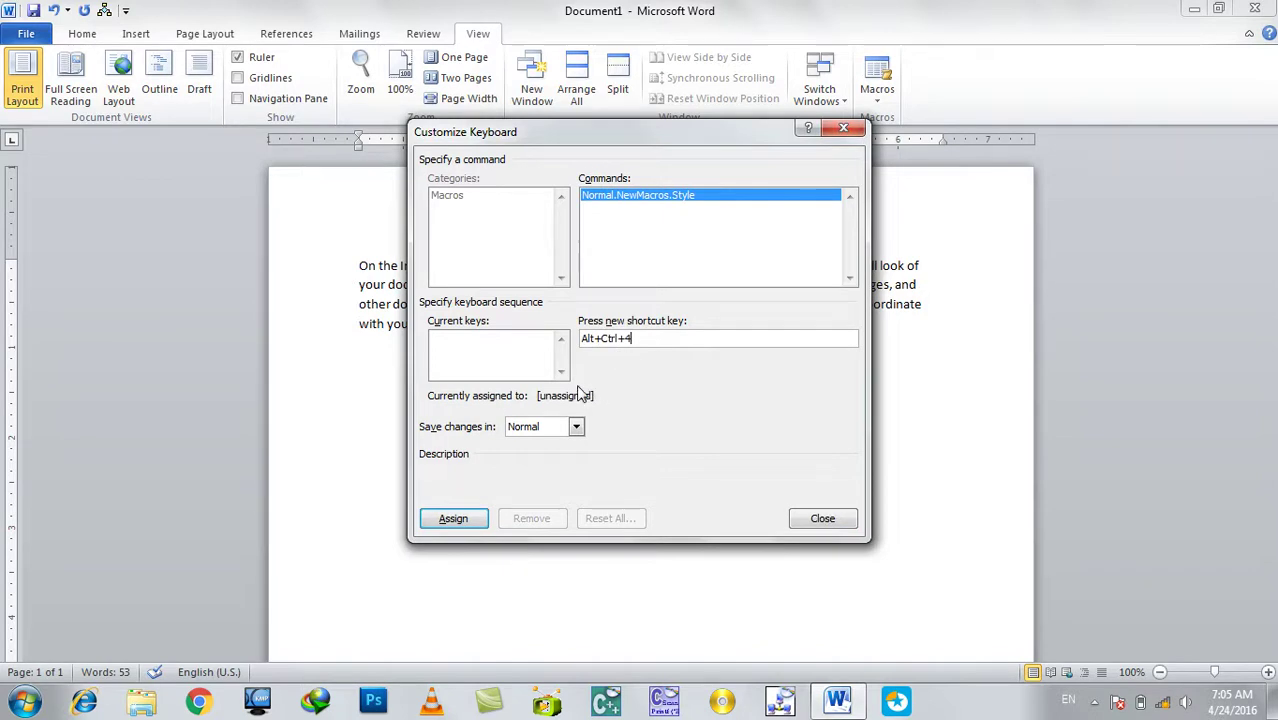
{"action": "key", "text": "BackSpace"}
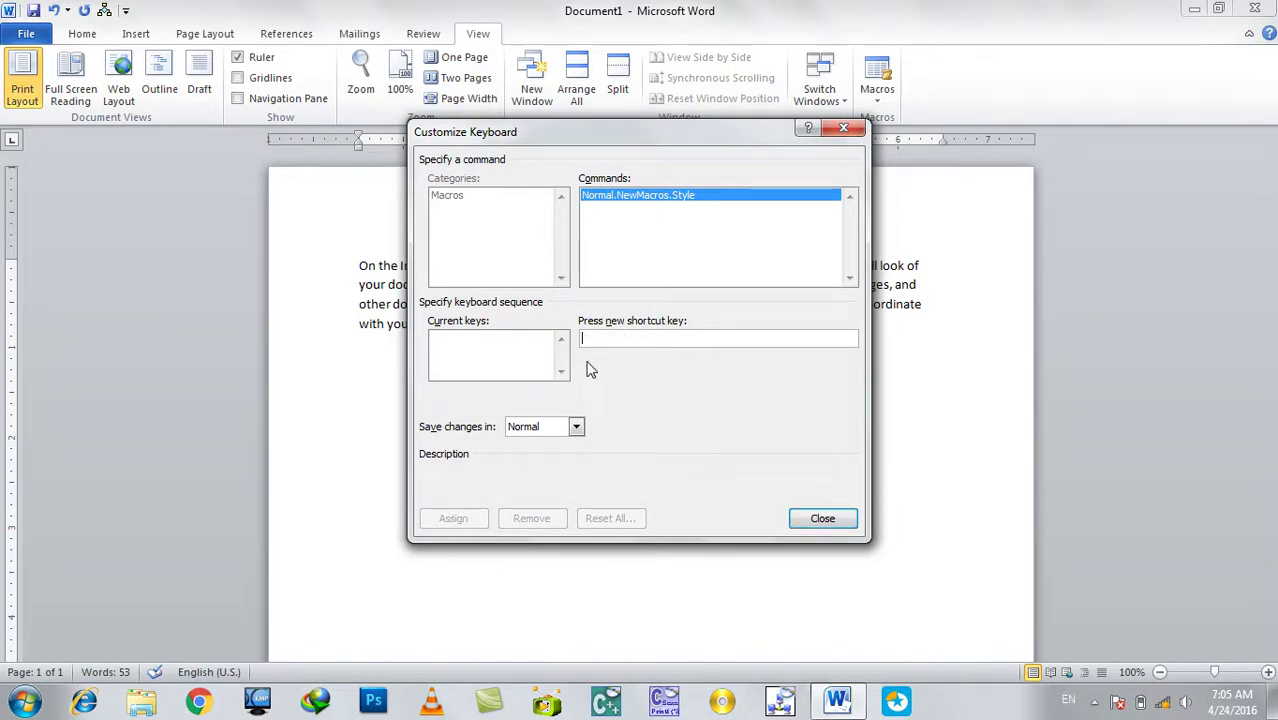
{"action": "key", "text": "ctrl+alt+3"}
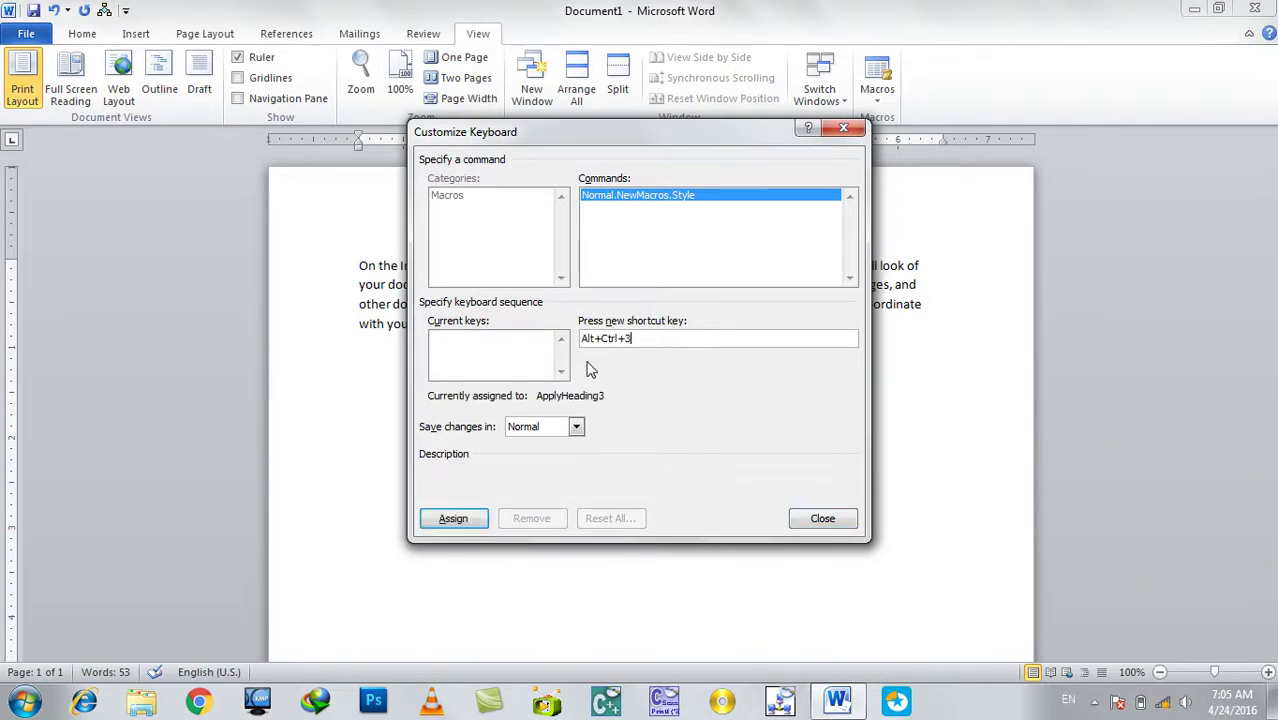
{"action": "key", "text": "BackSpace"}
{"action": "key", "text": "ctrl+alt+4"}
{"action": "left_click", "coordinate": [455, 520]}
{"action": "left_click", "coordinate": [848, 527]}
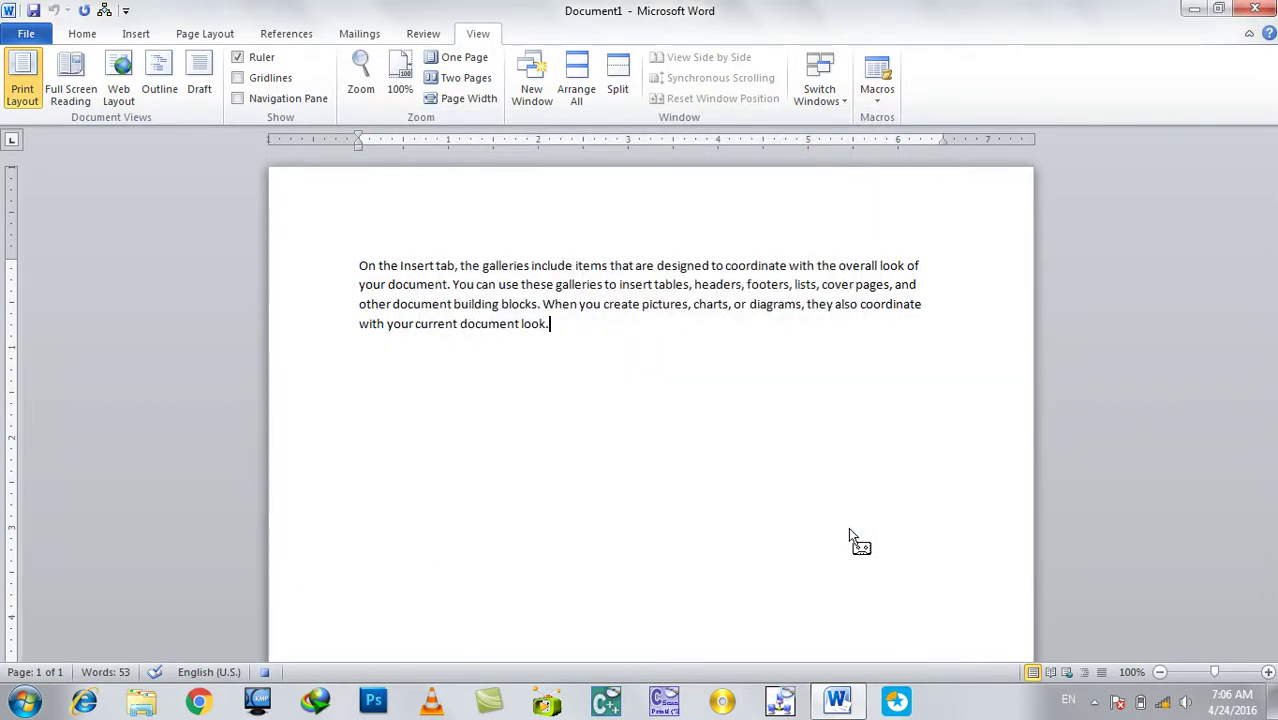
Select all the text and apply bold, red font colour and underline.
{"action": "key", "text": "ctrl+a"}
{"action": "left_click", "coordinate": [82, 33]}
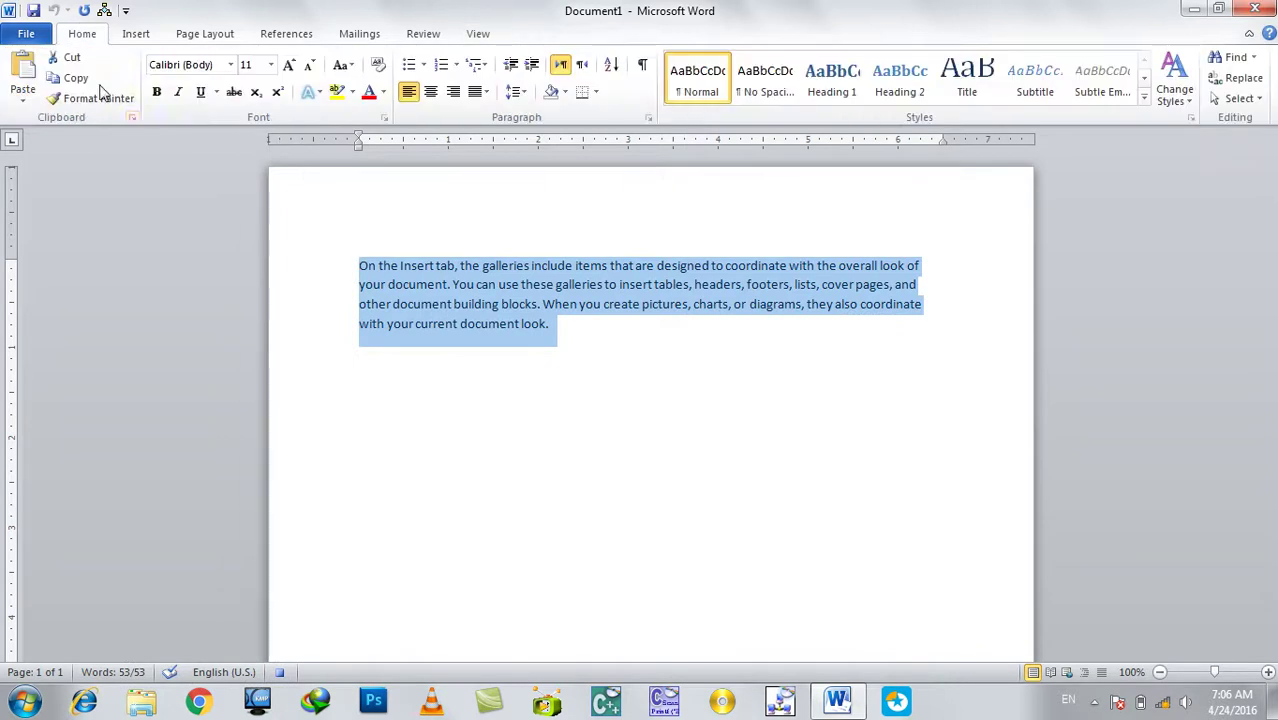
{"action": "left_click", "coordinate": [156, 91]}
{"action": "left_click", "coordinate": [368, 91]}
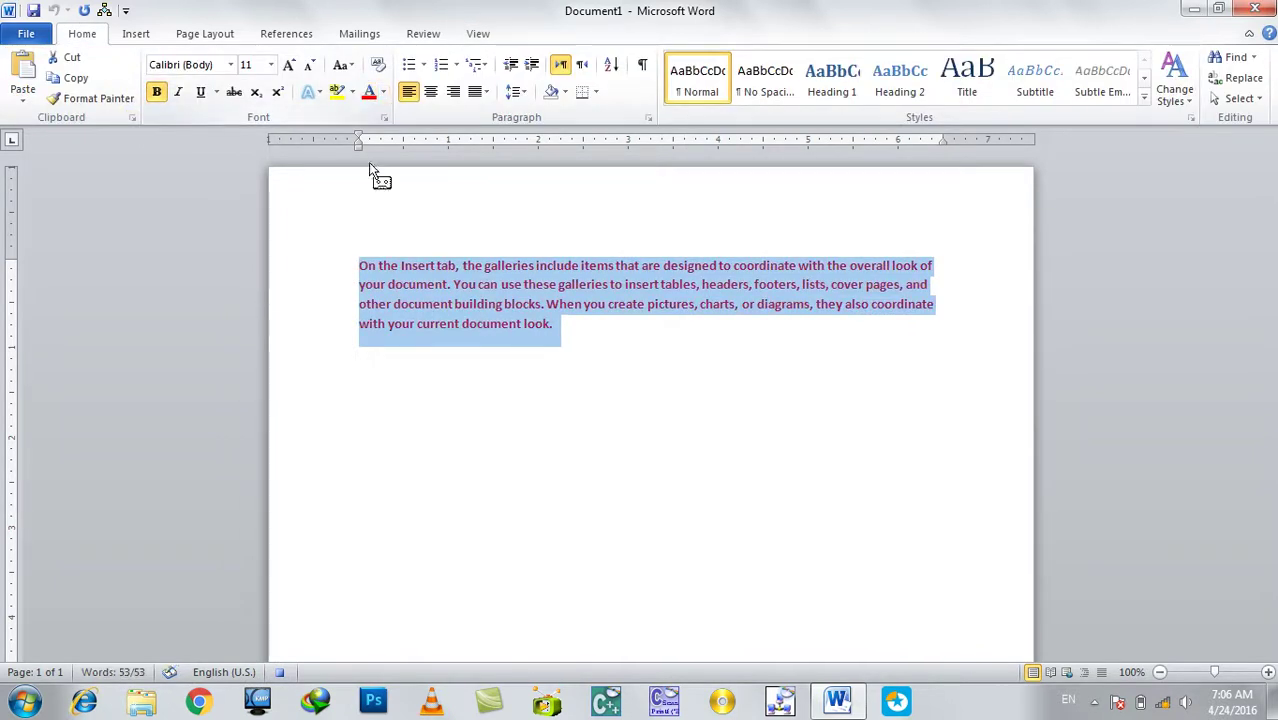
{"action": "left_click", "coordinate": [199, 92]}
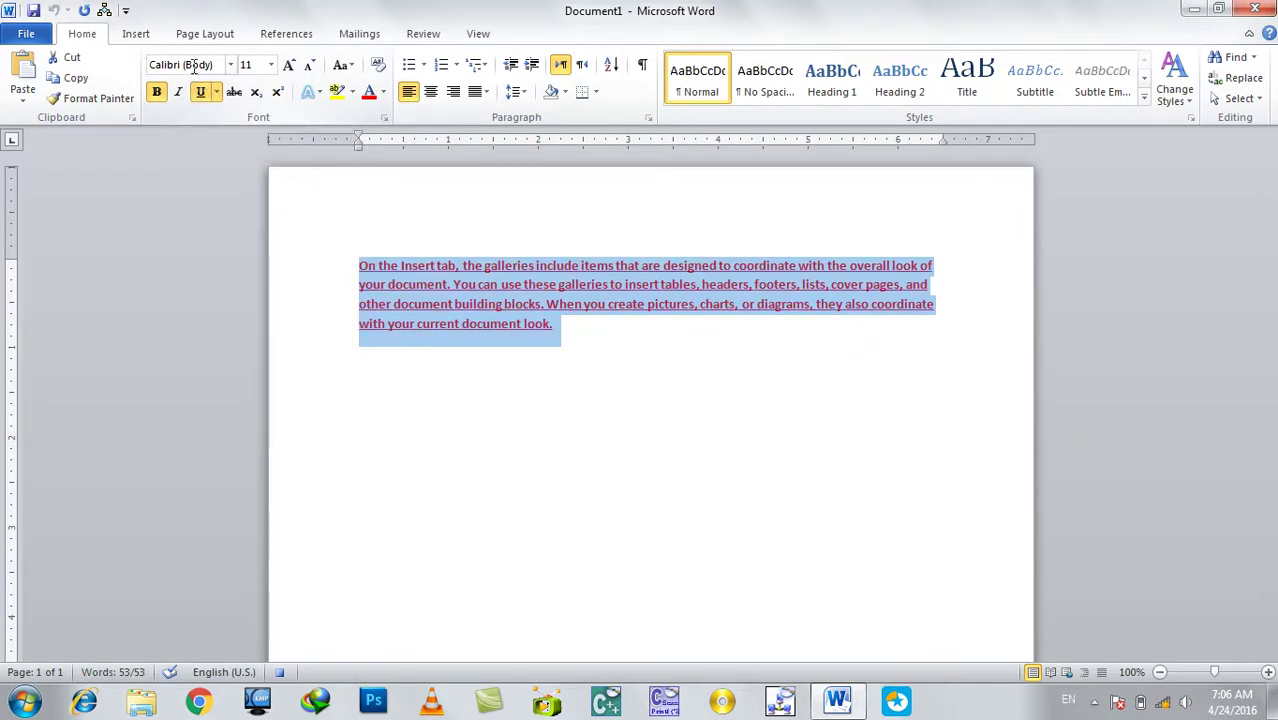
Stop recording the Style macro from View > Macros.
{"action": "left_click", "coordinate": [478, 34]}
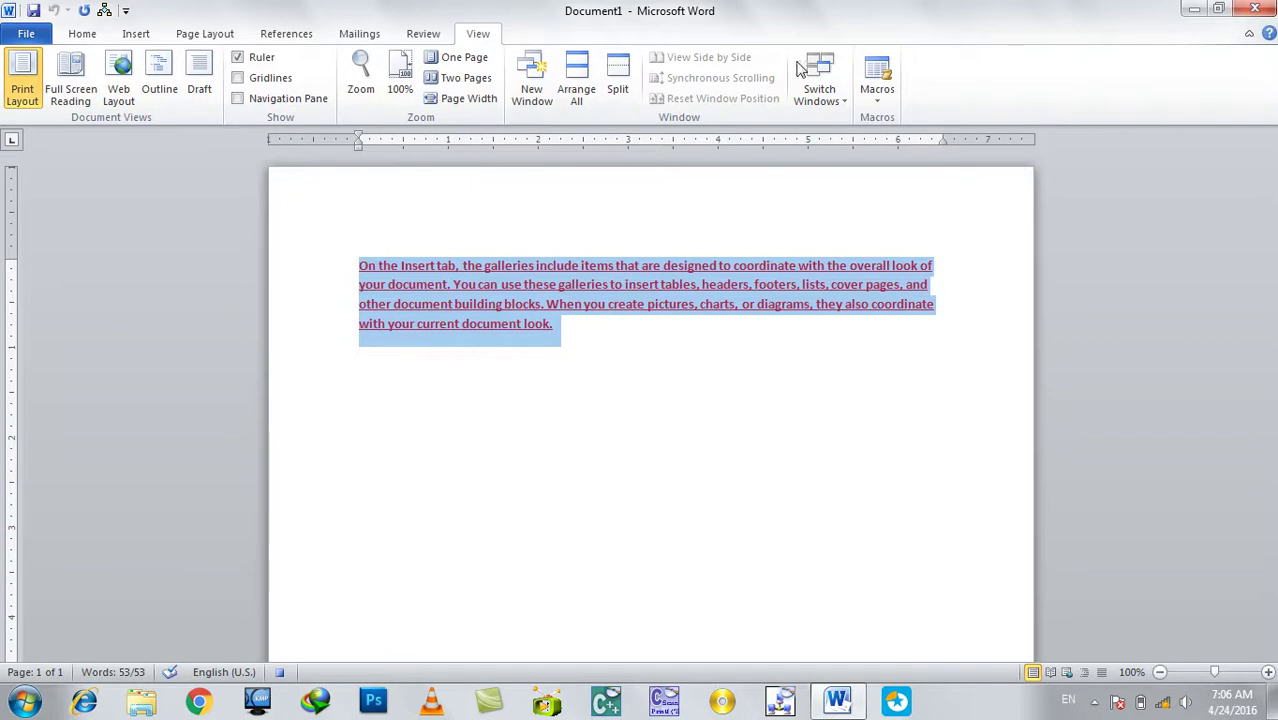
{"action": "left_click", "coordinate": [877, 88]}
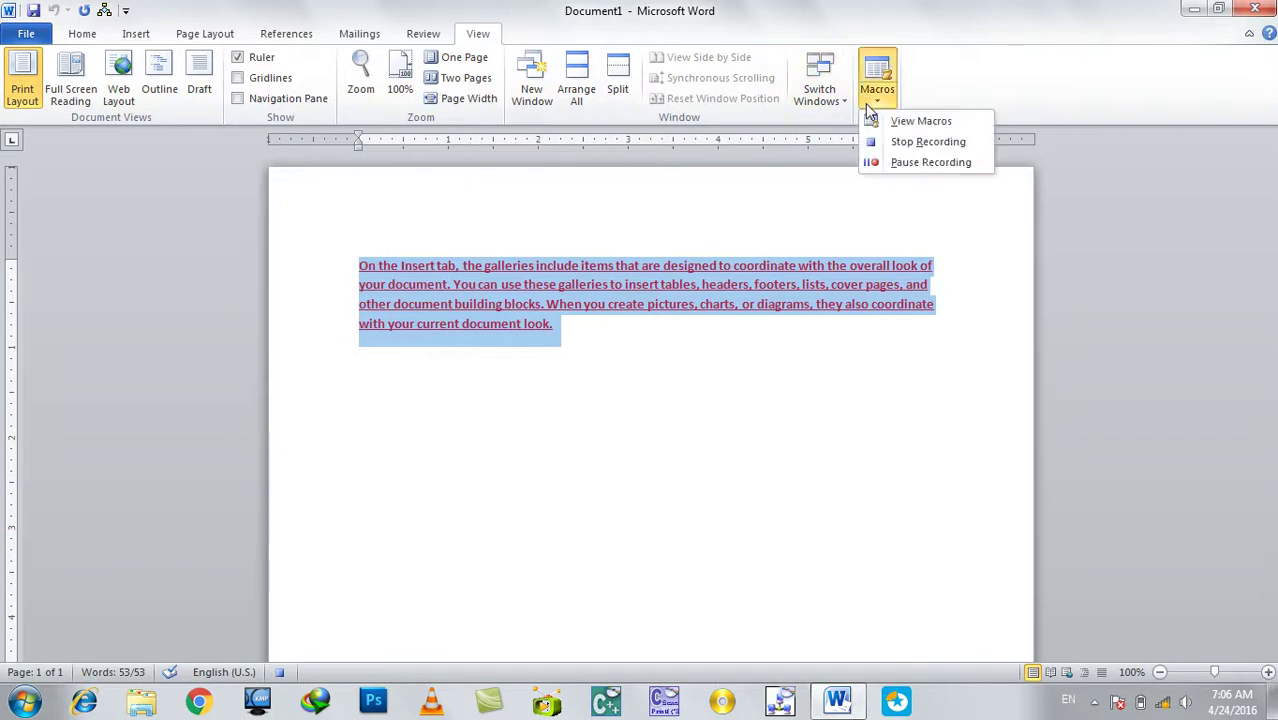
{"action": "left_click", "coordinate": [907, 144]}
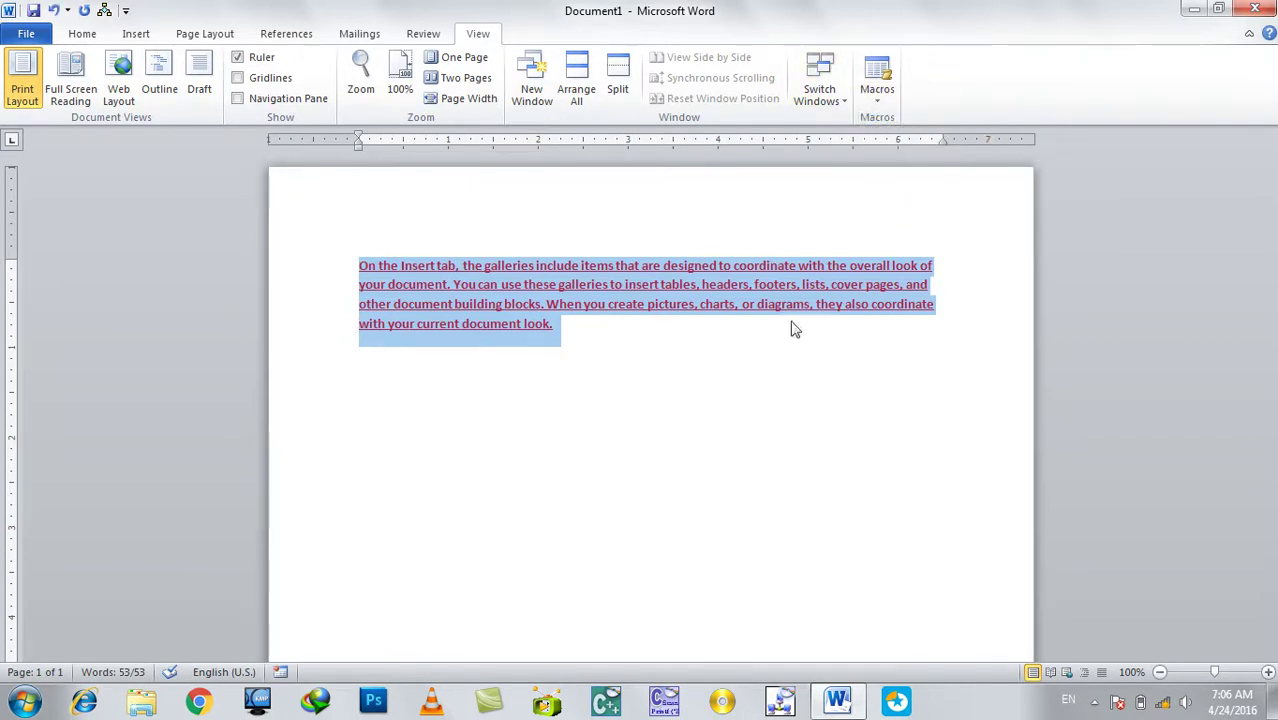
Replace the formatted paragraph with fresh plain sample text using =rand().
{"action": "key", "text": "Delete"}
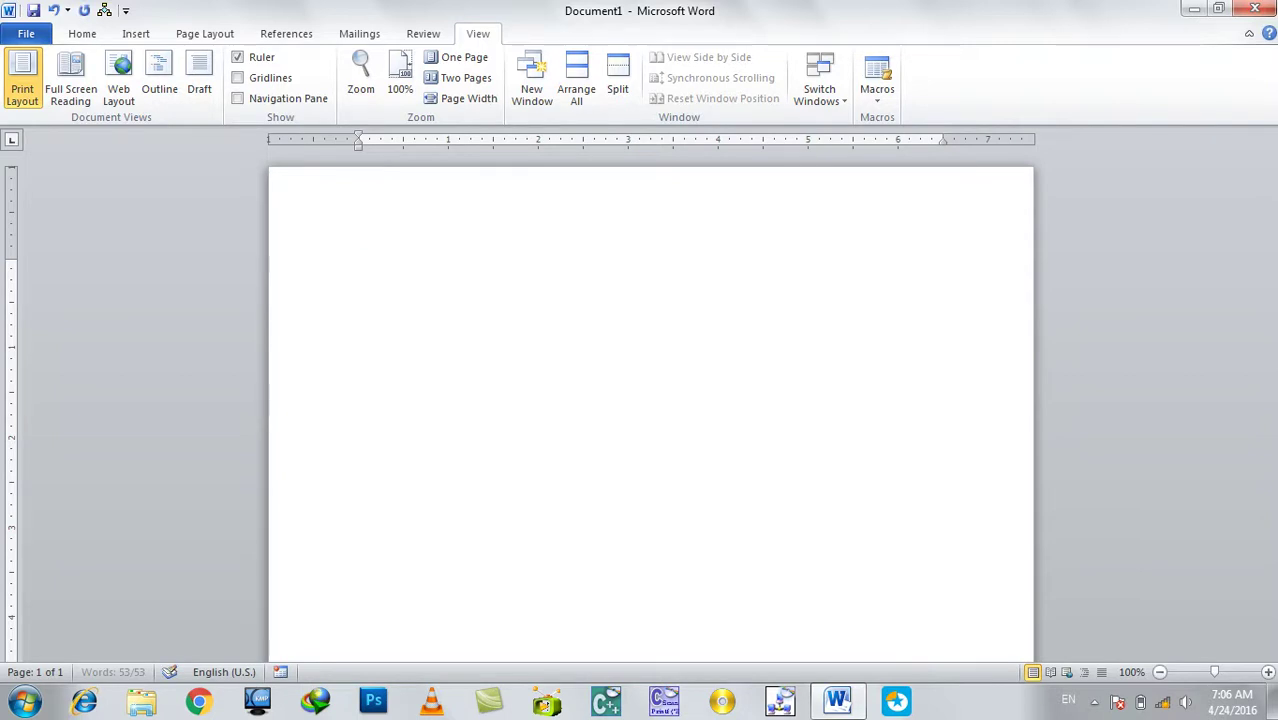
{"action": "type", "text": "=rand("}
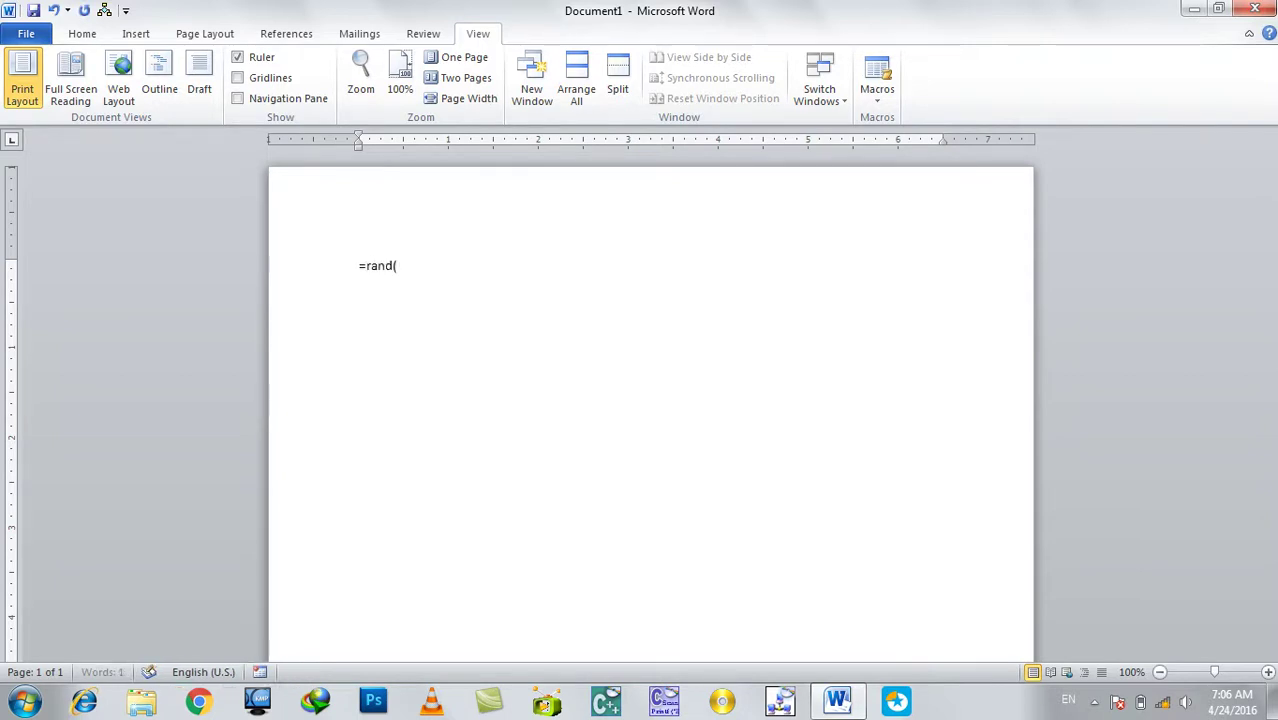
{"action": "type", "text": ")"}
{"action": "key", "text": "Return"}
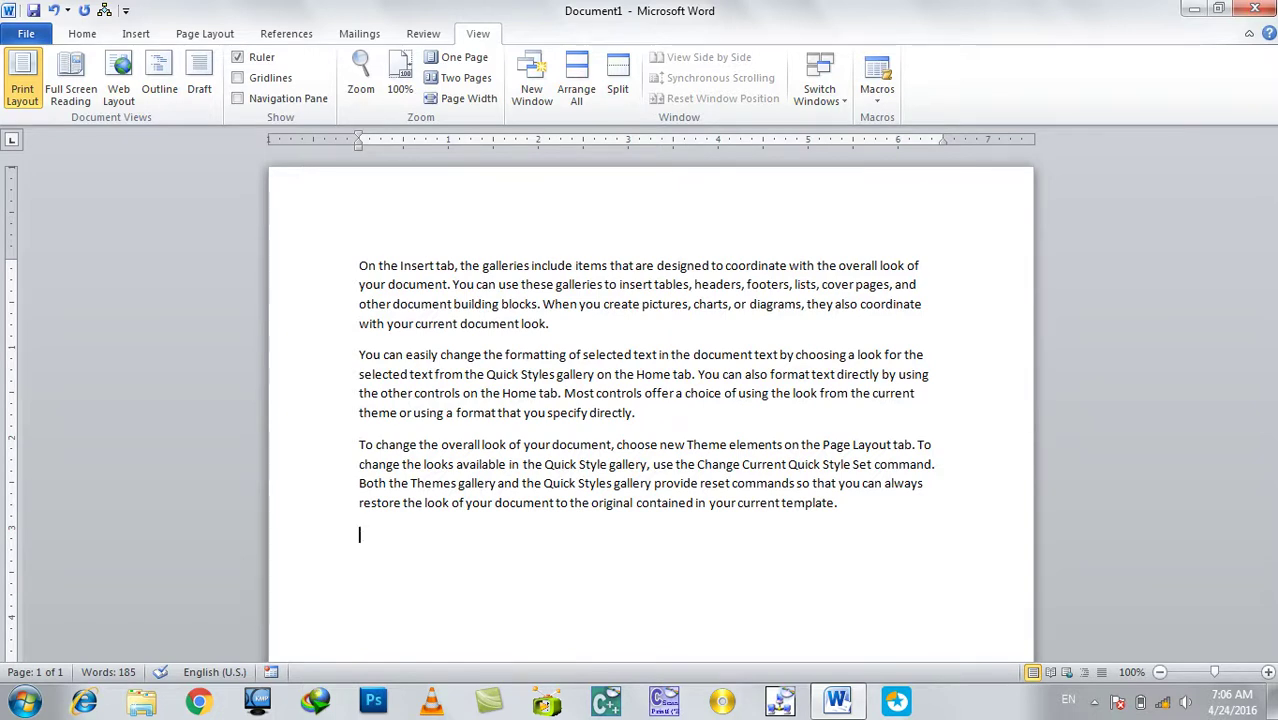
Select all text, review the saved macros asad, Islam and Style, and close the list.
{"action": "key", "text": "ctrl+a"}
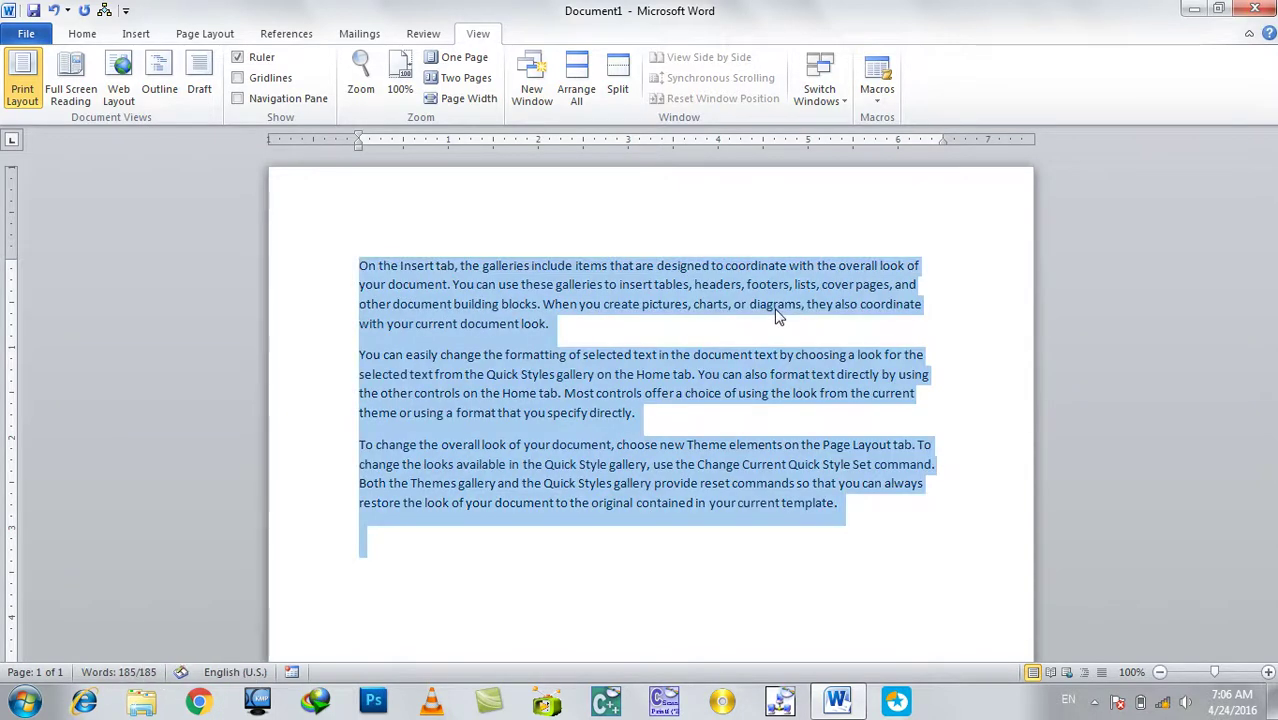
{"action": "left_click", "coordinate": [877, 100]}
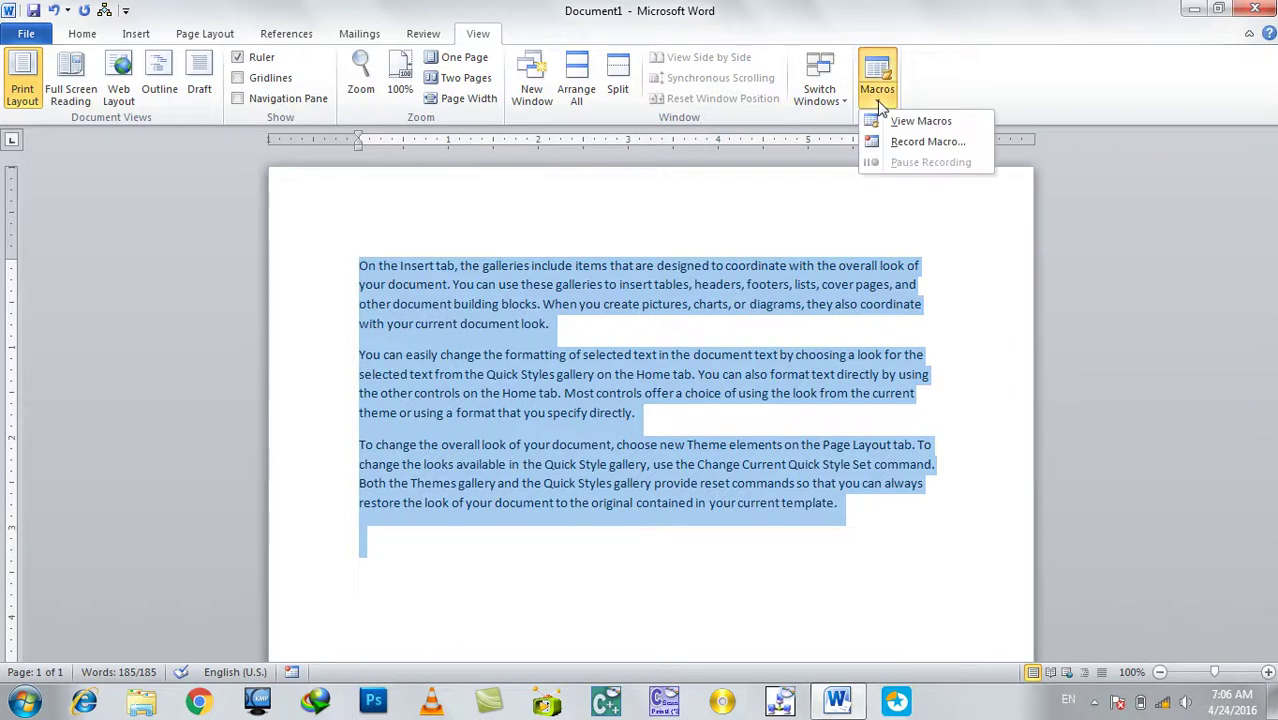
{"action": "left_click", "coordinate": [890, 122]}
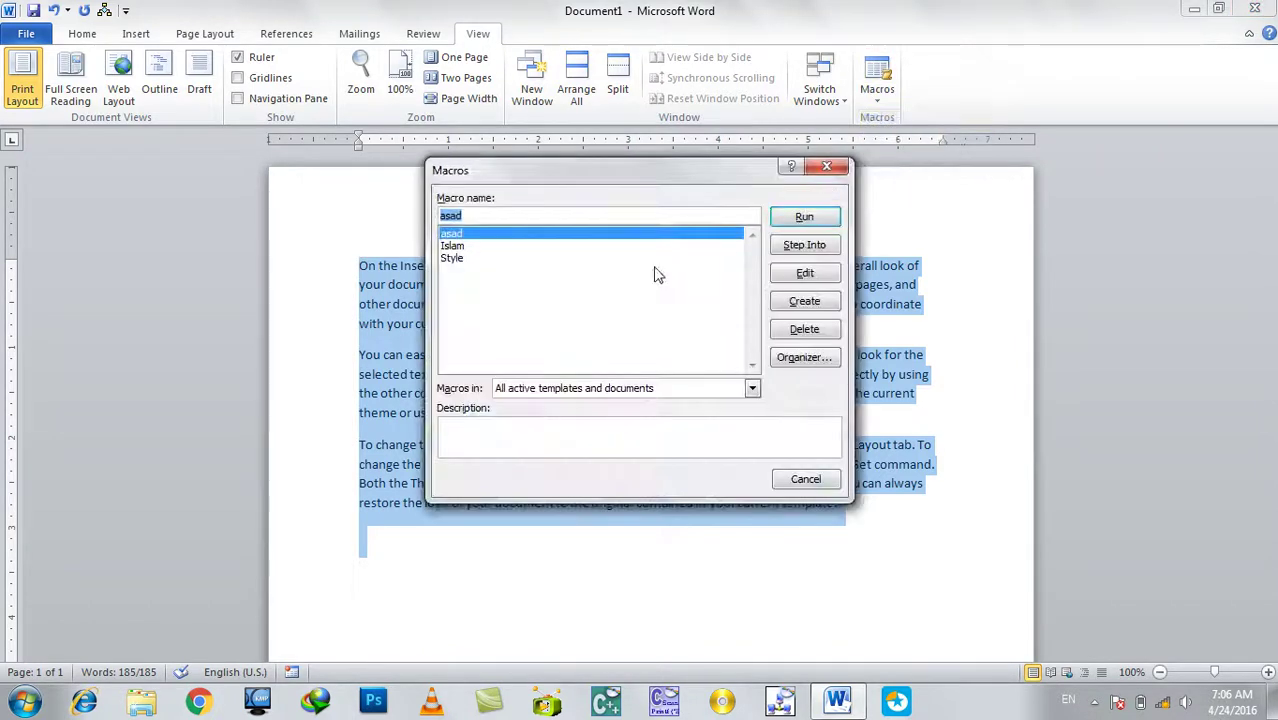
{"action": "left_click", "coordinate": [465, 259]}
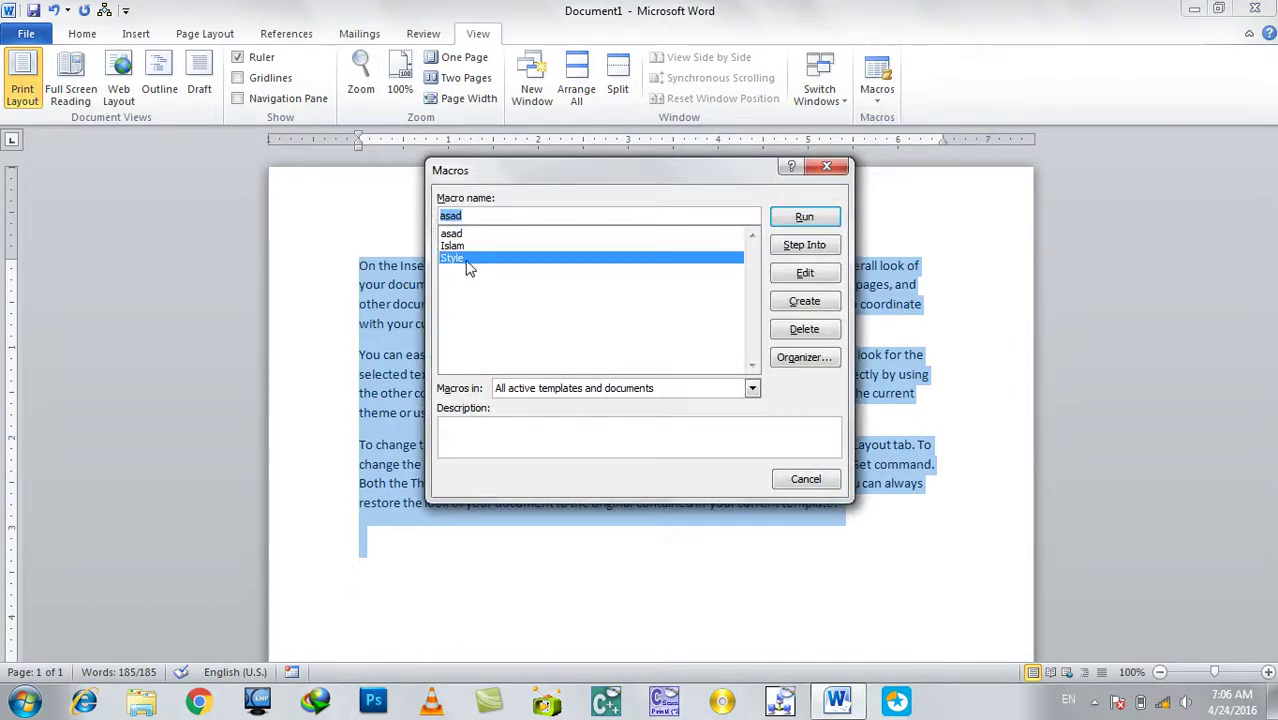
{"action": "left_click", "coordinate": [804, 218]}
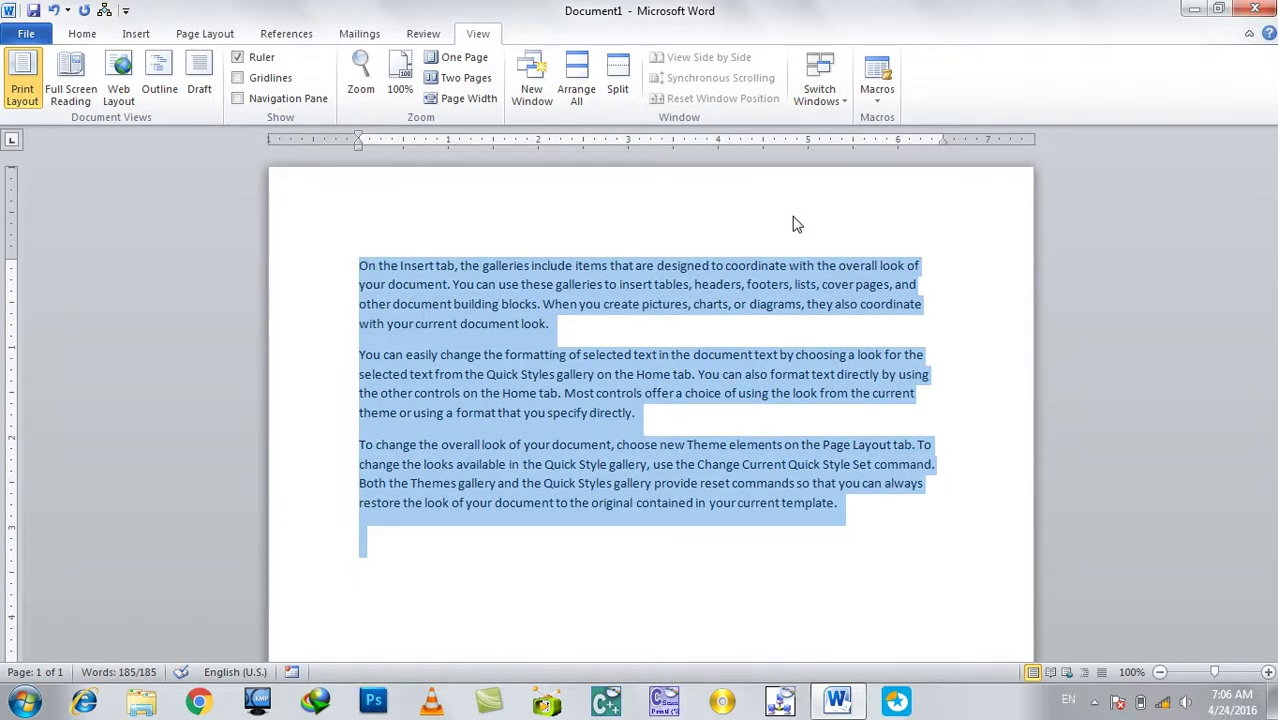
Bold and underline all three paragraphs, then choose Record Macro from View > Macros.
{"action": "key", "text": "ctrl+b"}
{"action": "key", "text": "ctrl+u"}
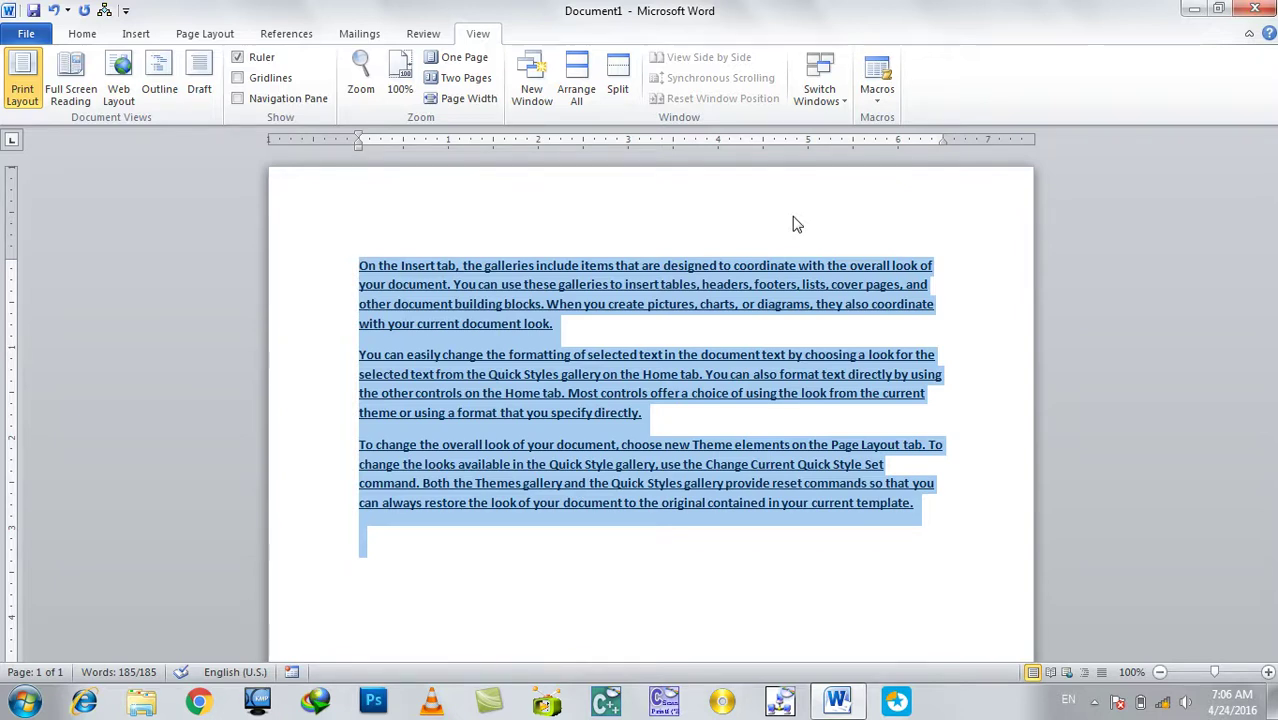
{"action": "left_click", "coordinate": [866, 95]}
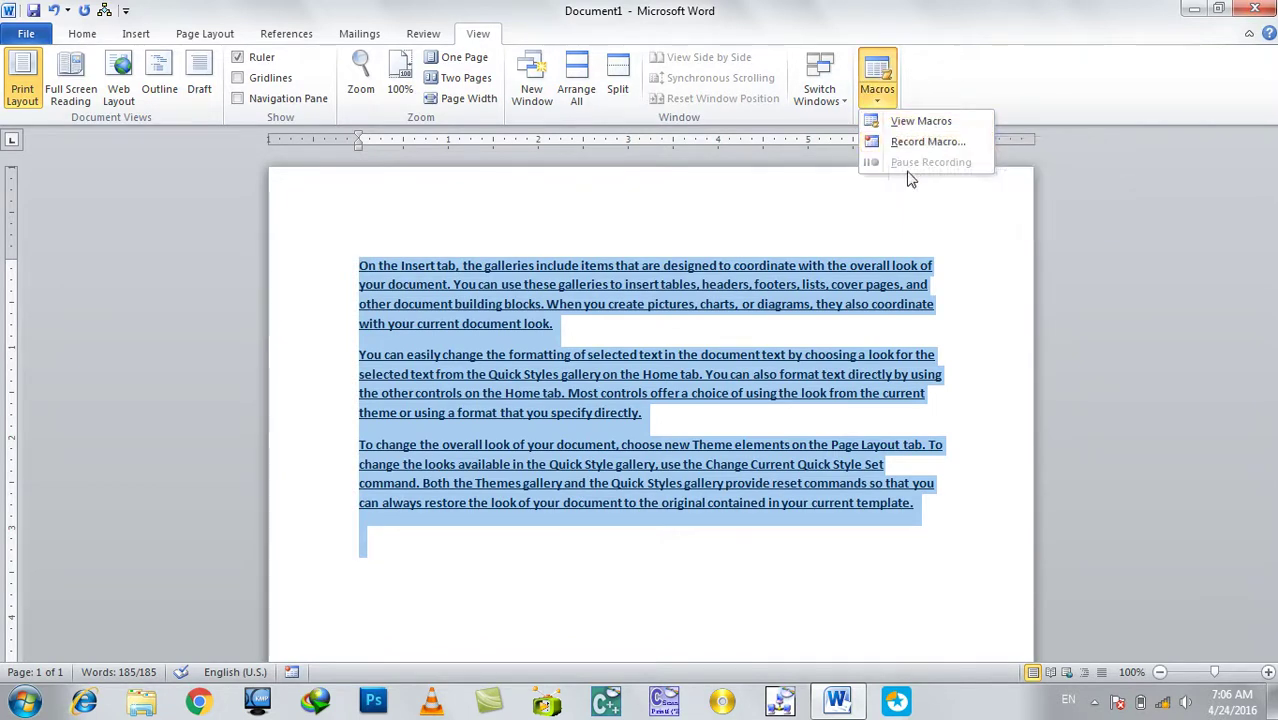
{"action": "left_click", "coordinate": [807, 561]}
{"action": "left_click", "coordinate": [873, 75]}
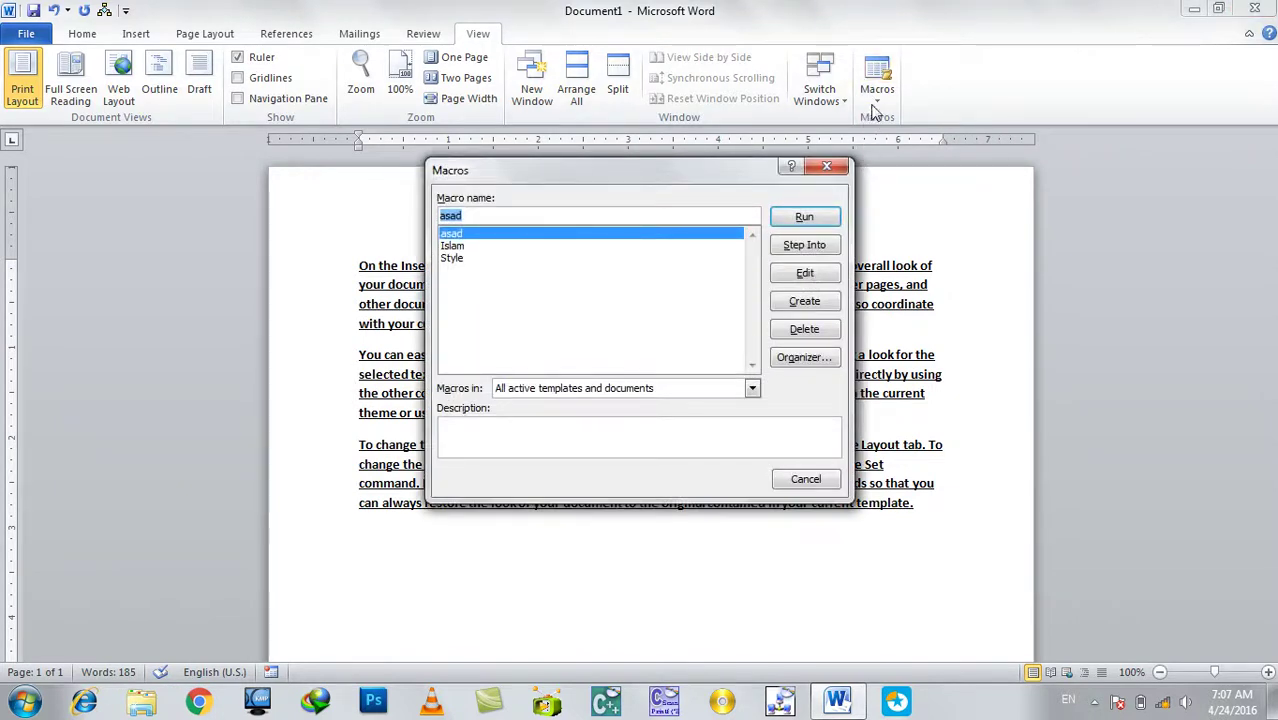
{"action": "key", "text": "Escape"}
{"action": "left_click", "coordinate": [876, 110]}
{"action": "left_click", "coordinate": [918, 219]}
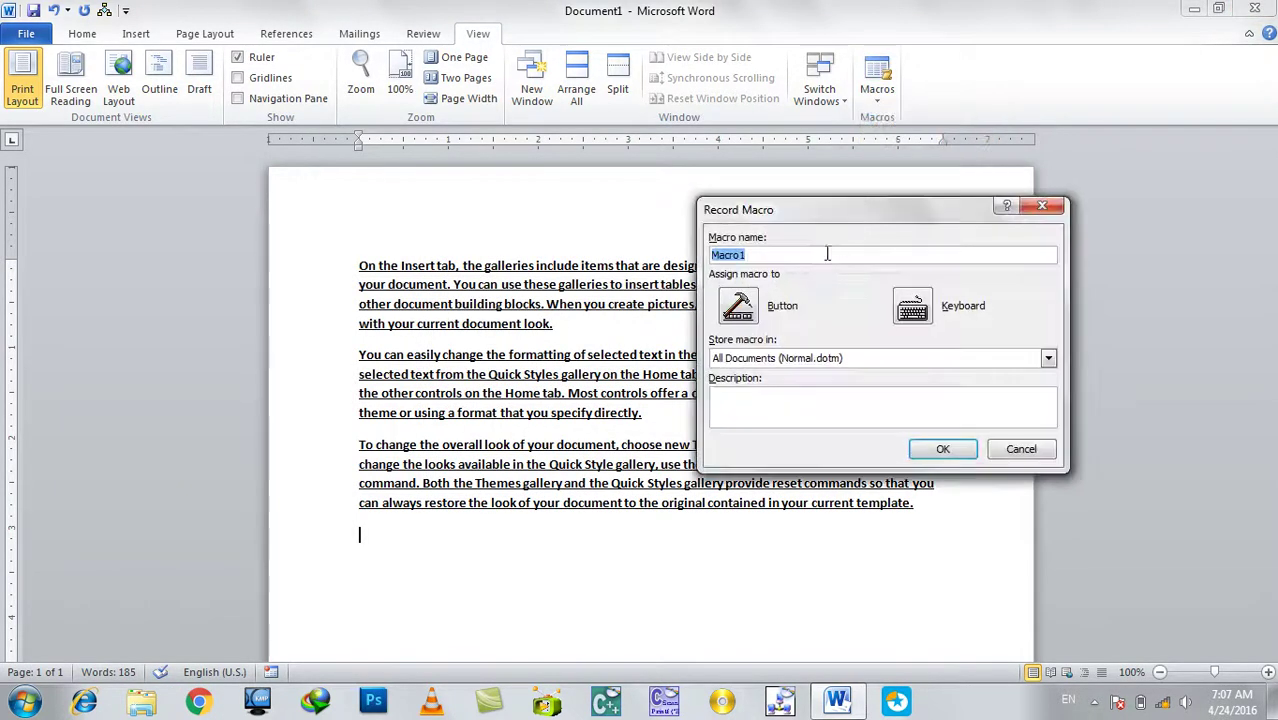
Record macro Style2 removing bold and underline, enlarging the font and italicising all text.
{"action": "type", "text": "Style2"}
{"action": "left_click", "coordinate": [966, 452]}
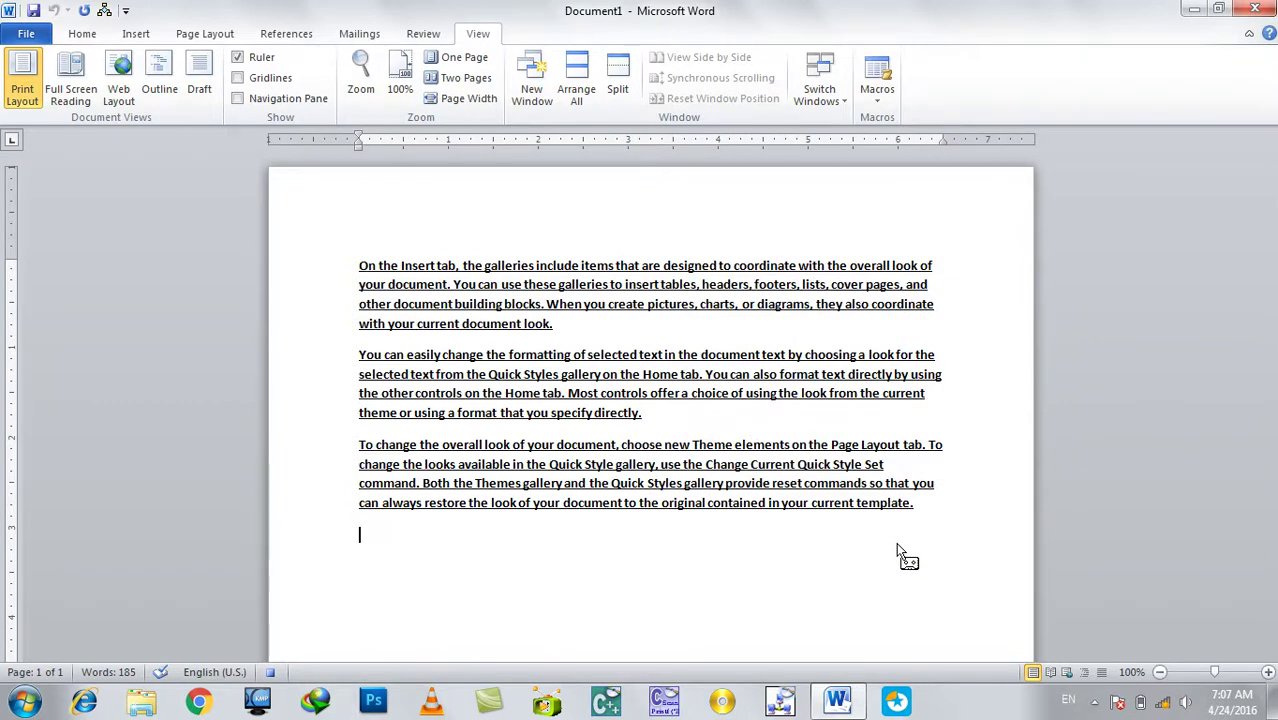
{"action": "key", "text": "ctrl+a"}
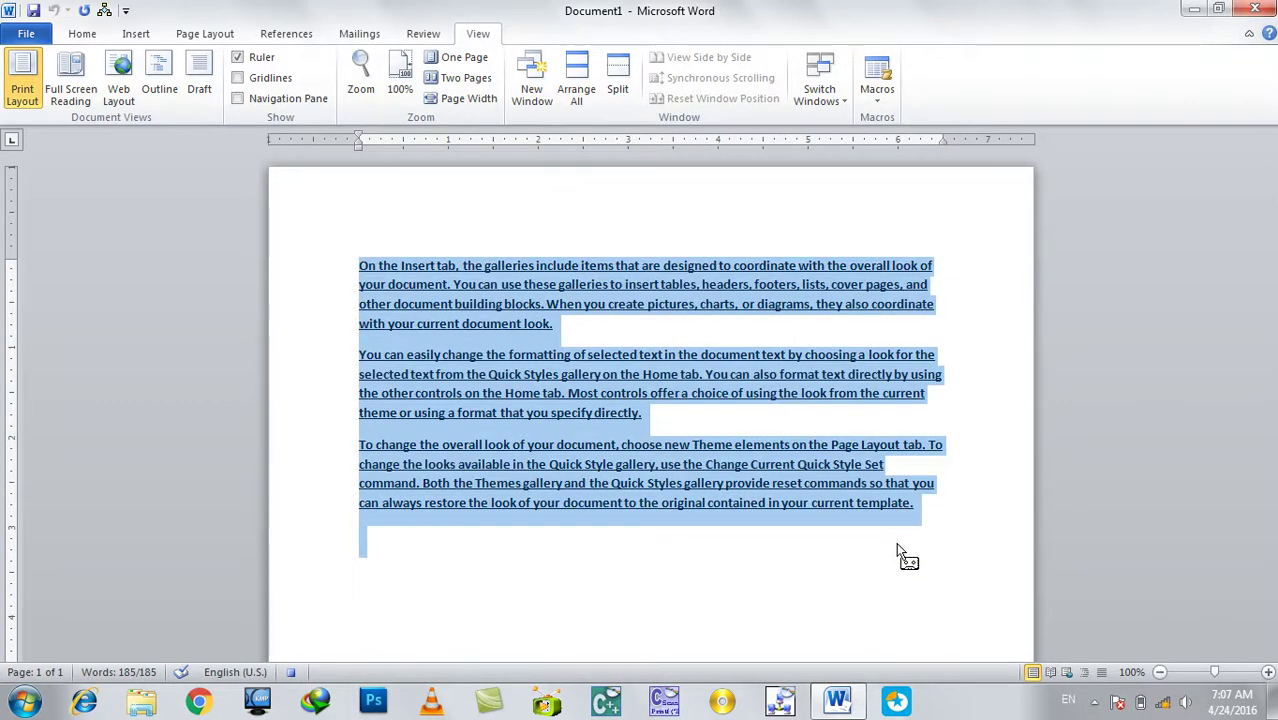
{"action": "key", "text": "ctrl+b"}
{"action": "key", "text": "ctrl+u"}
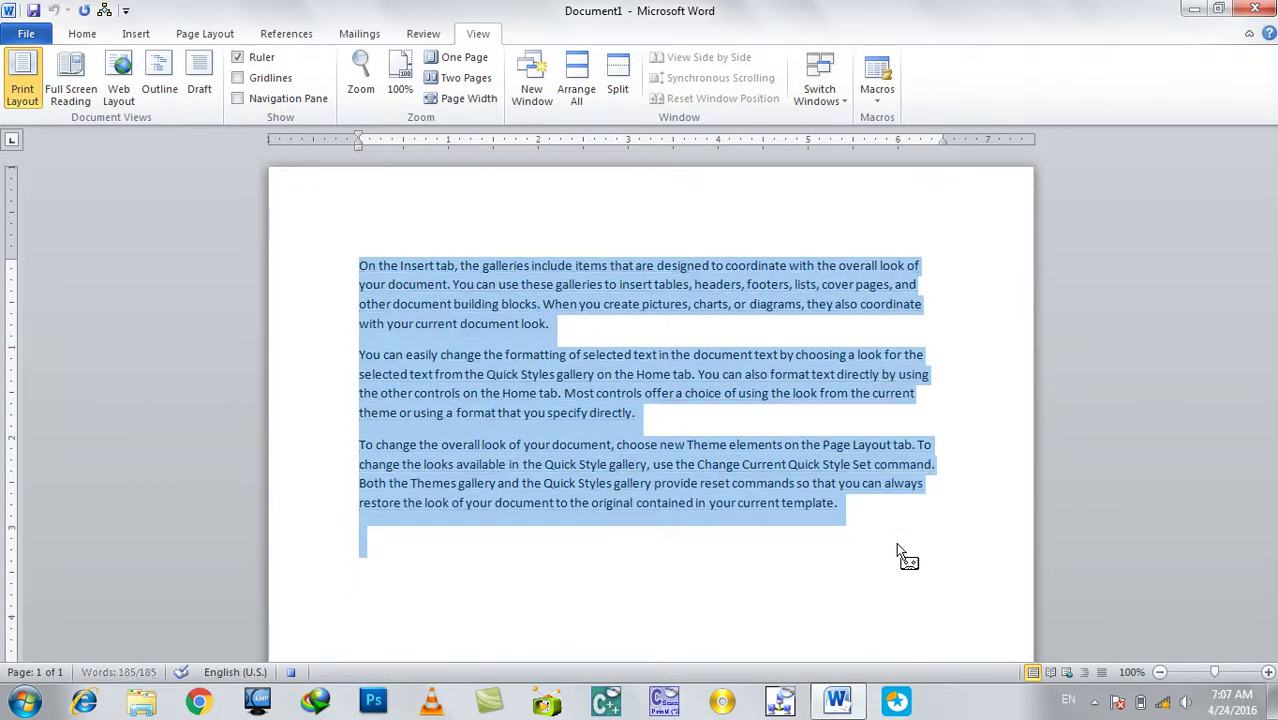
{"action": "key", "text": "ctrl+shift+period"}
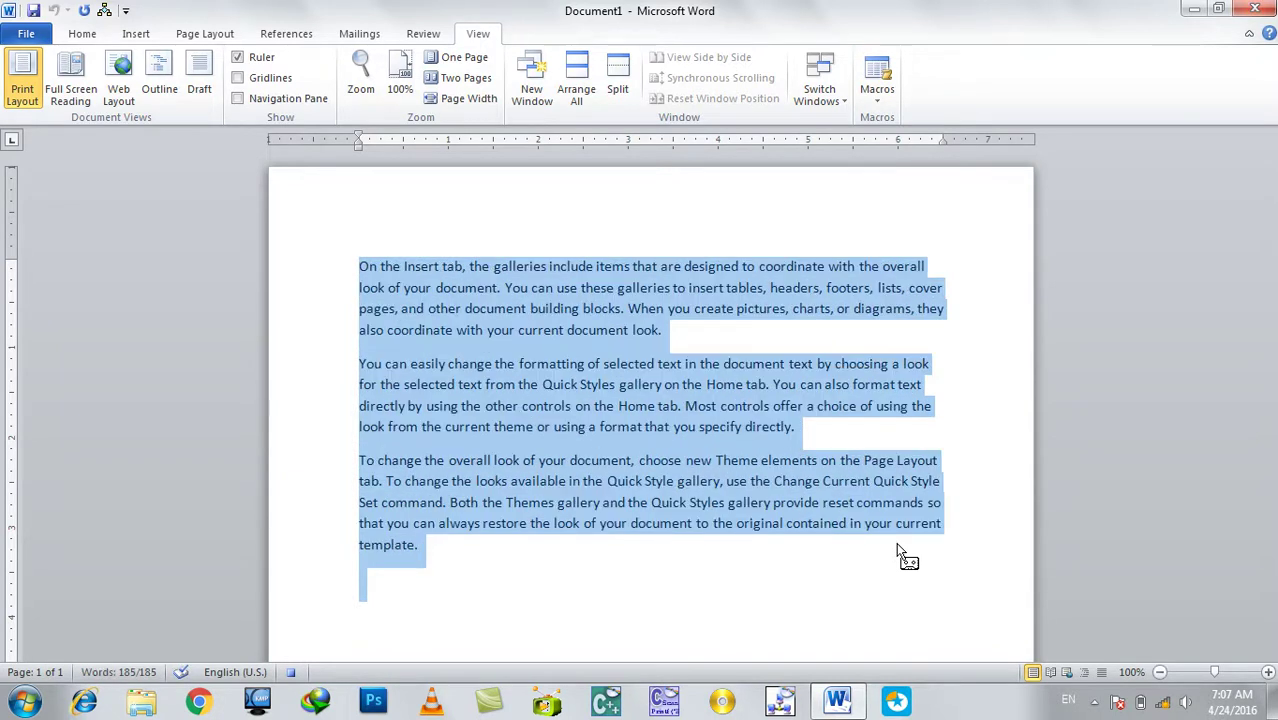
{"action": "key", "text": "ctrl+i"}
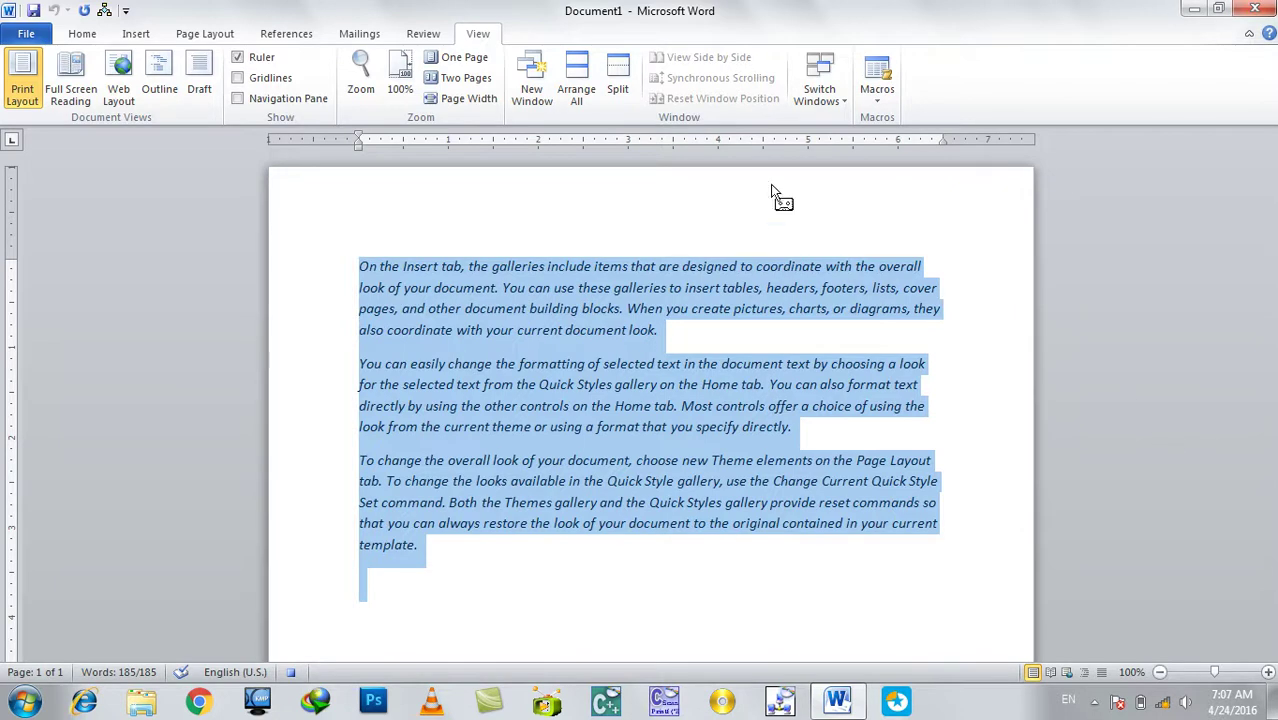
Pause recording to add bold, then stop the Style2 recording.
{"action": "left_click", "coordinate": [874, 97]}
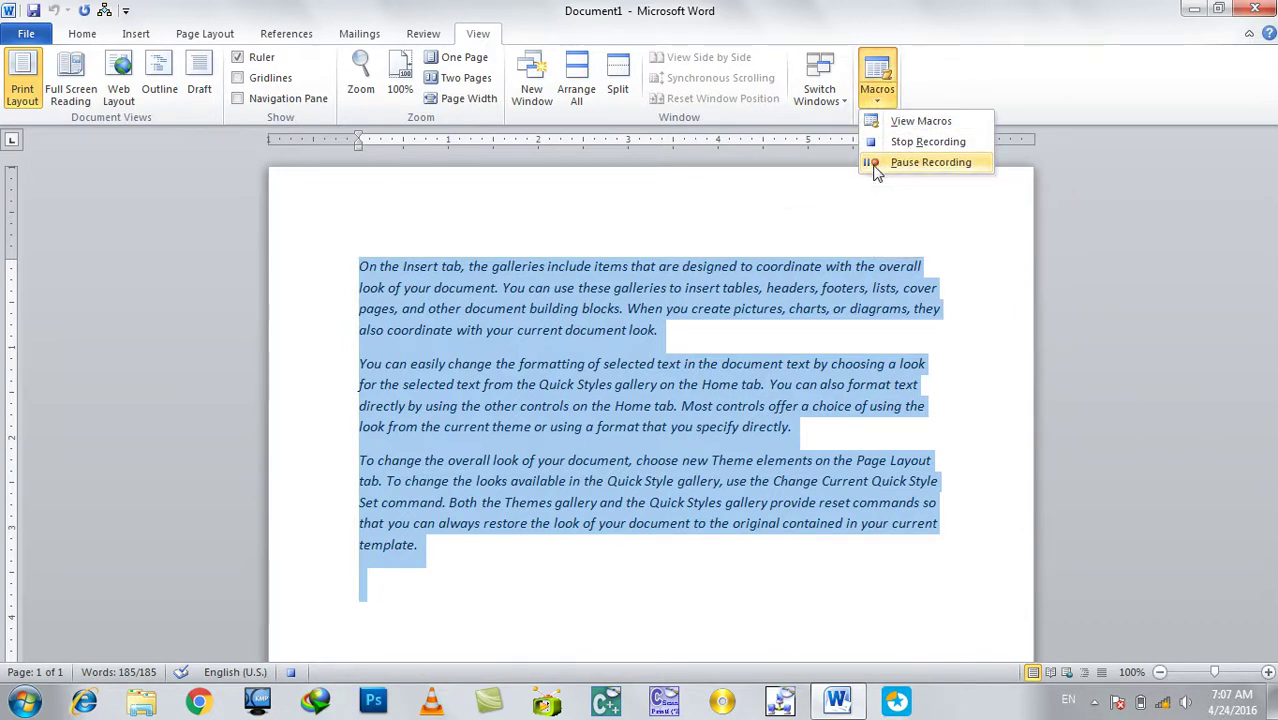
{"action": "left_click", "coordinate": [874, 164]}
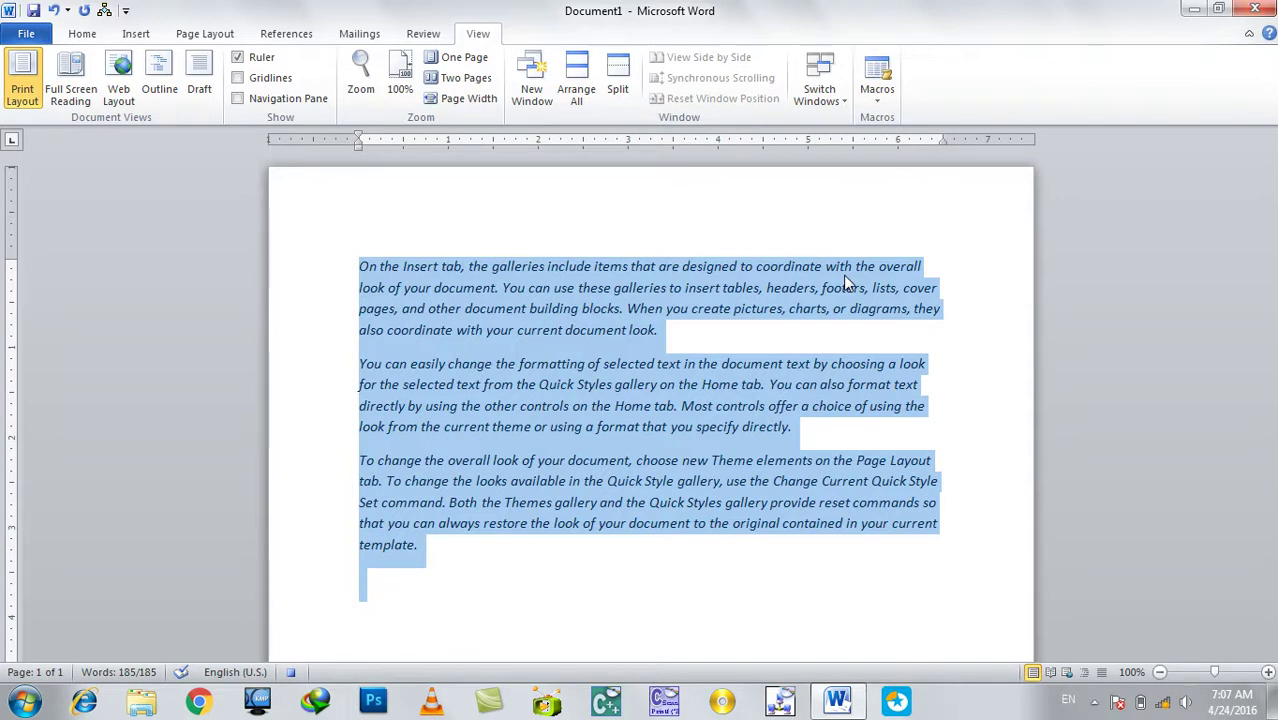
{"action": "key", "text": "ctrl+b"}
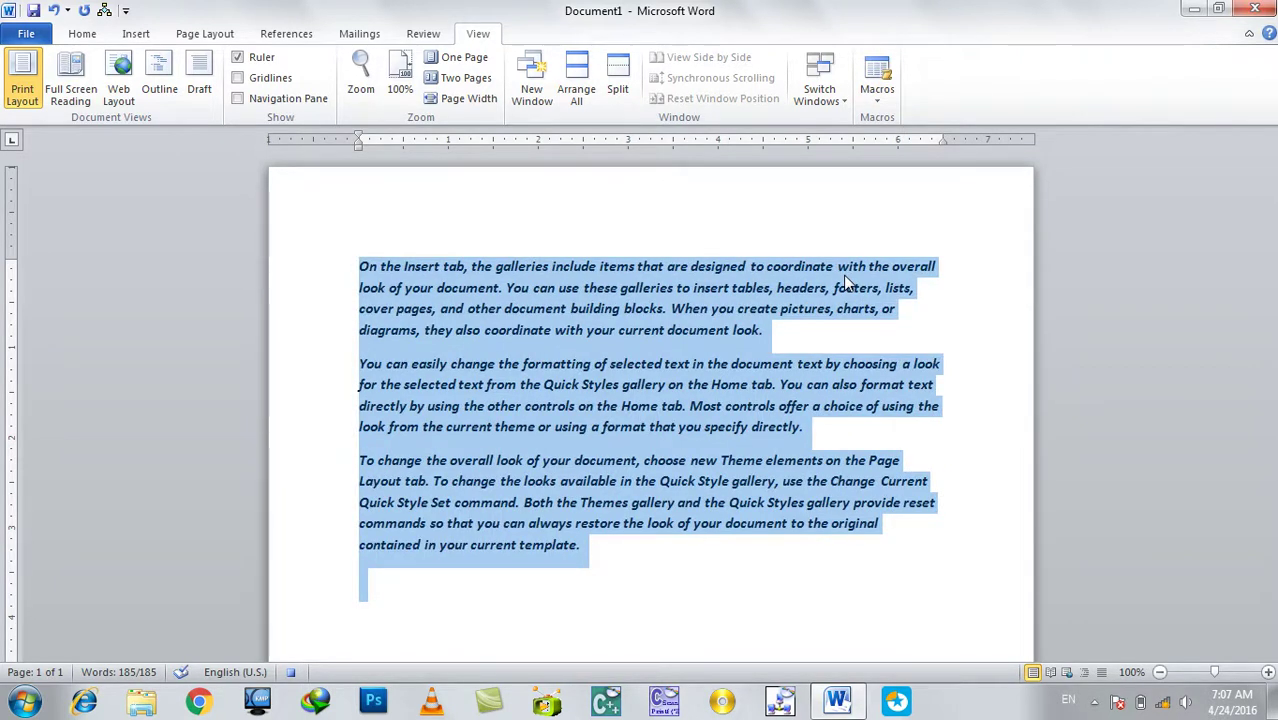
{"action": "left_click", "coordinate": [877, 90]}
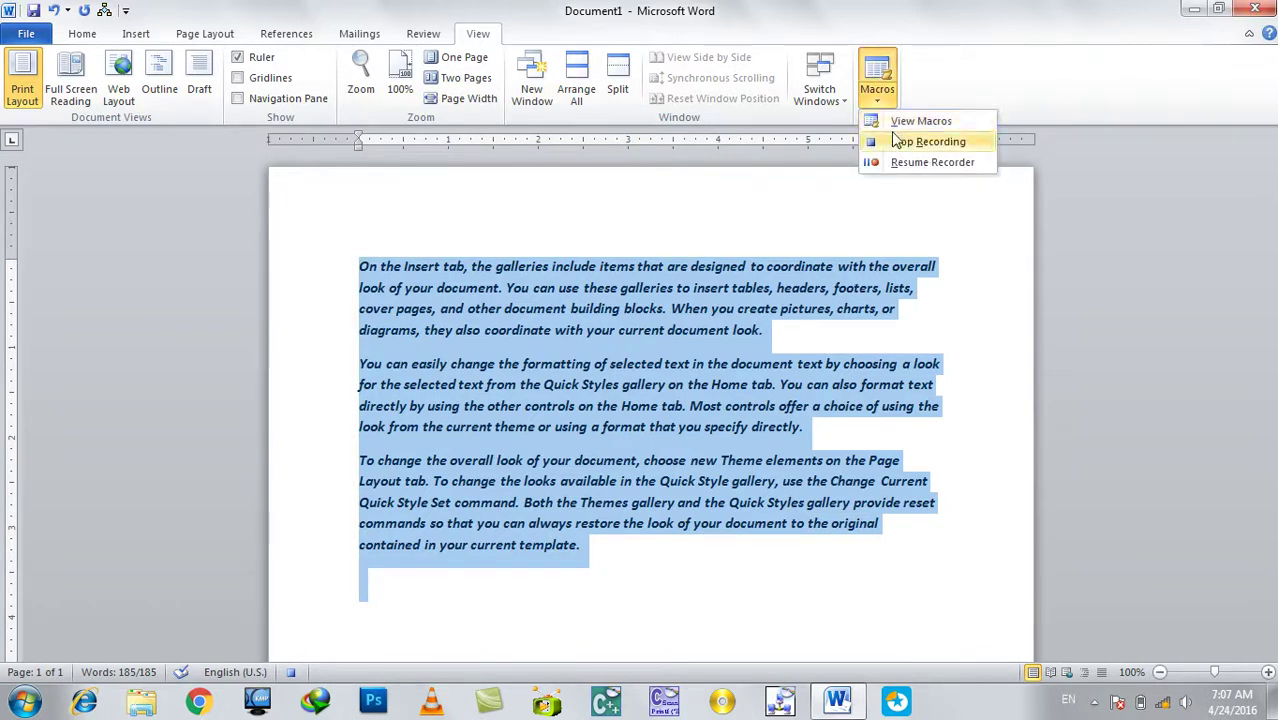
{"action": "left_click", "coordinate": [896, 141]}
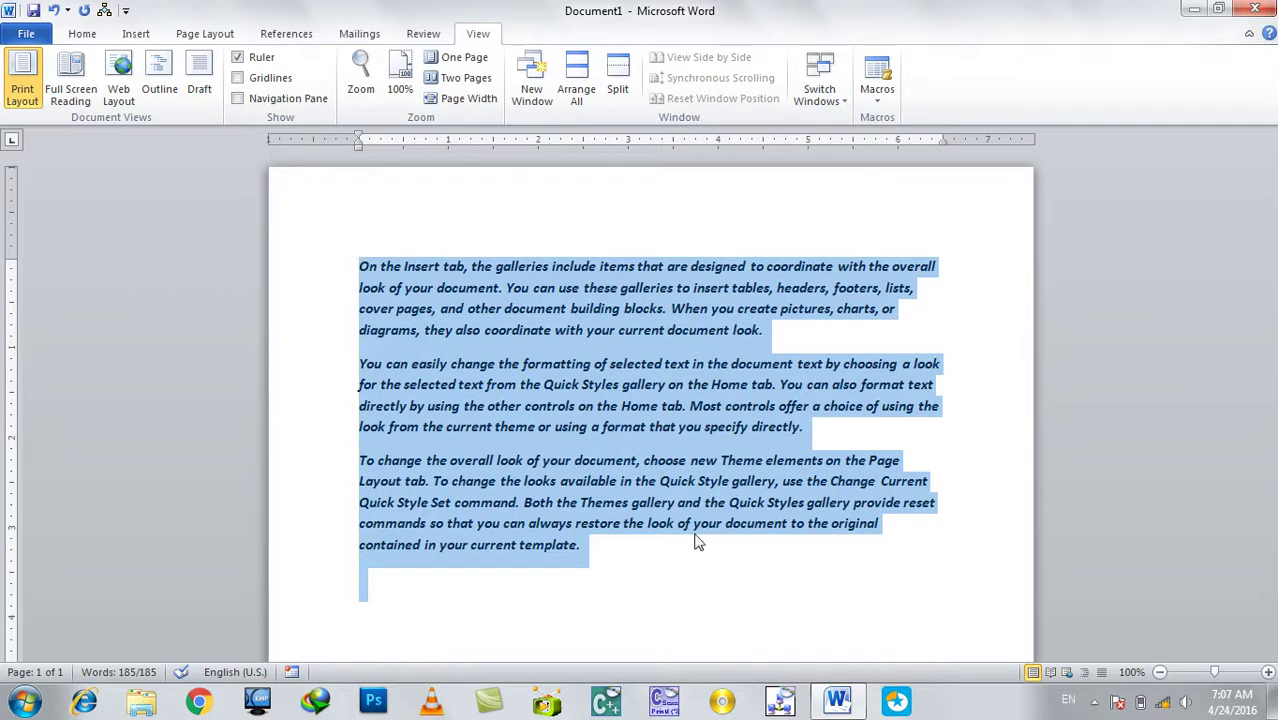
{"action": "left_click", "coordinate": [673, 630]}
Add a =rand(1) sample paragraph at the end and clear all its formatting.
{"action": "scroll", "coordinate": [673, 630], "scroll_direction": "down", "scroll_amount": 3}
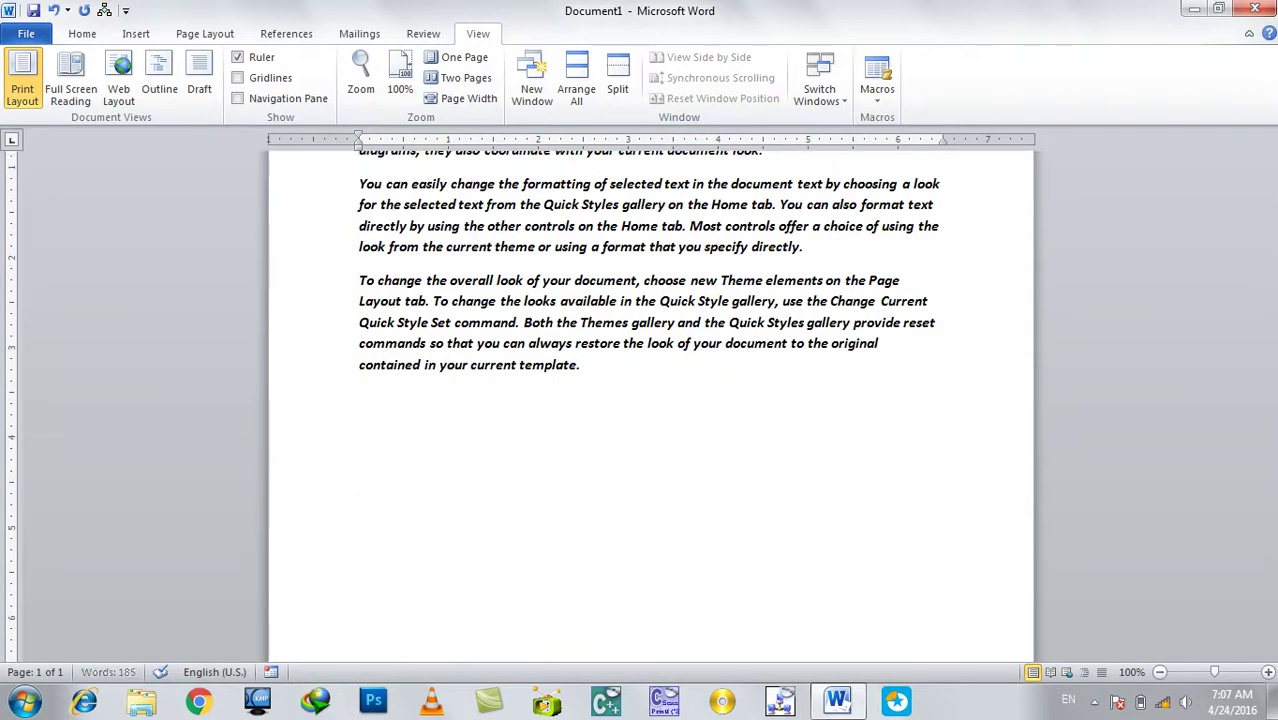
{"action": "type", "text": "=rand)_"}
{"action": "key", "text": "BackSpace"}
{"action": "key", "text": "BackSpace"}
{"action": "type", "text": "(1)"}
{"action": "key", "text": "Return"}
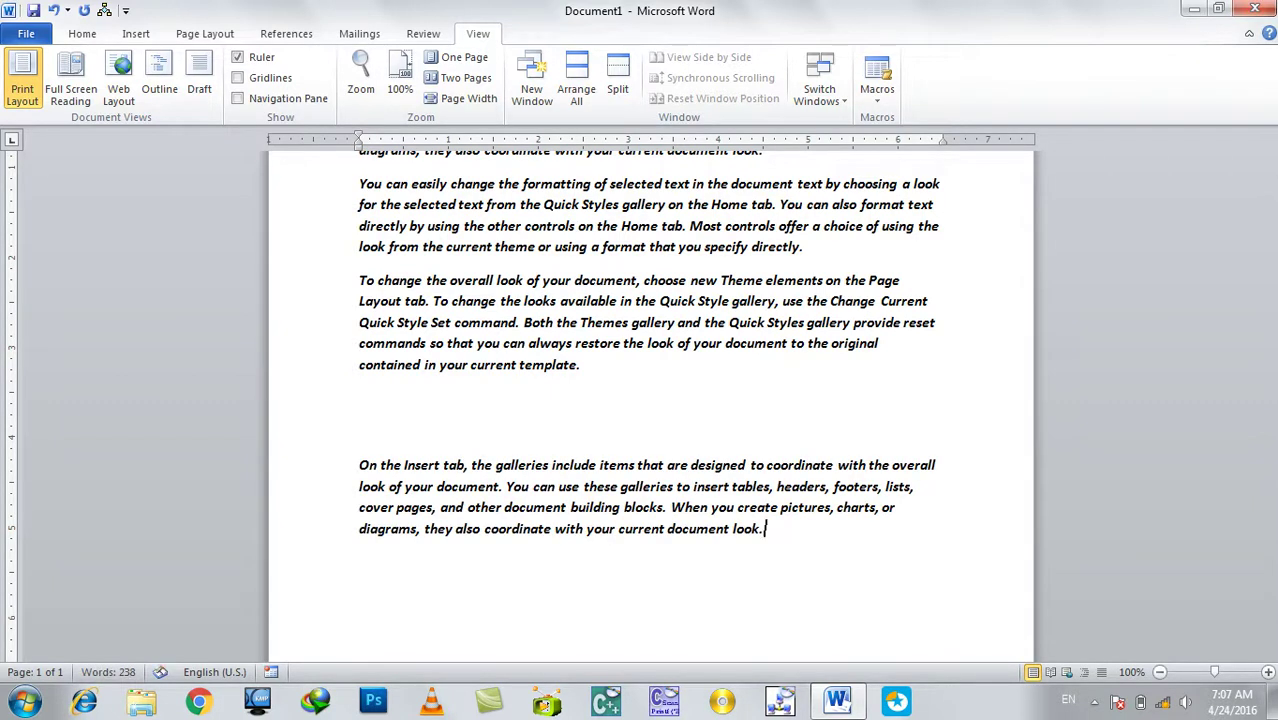
{"action": "left_click_drag", "start_coordinate": [838, 562], "coordinate": [385, 453]}
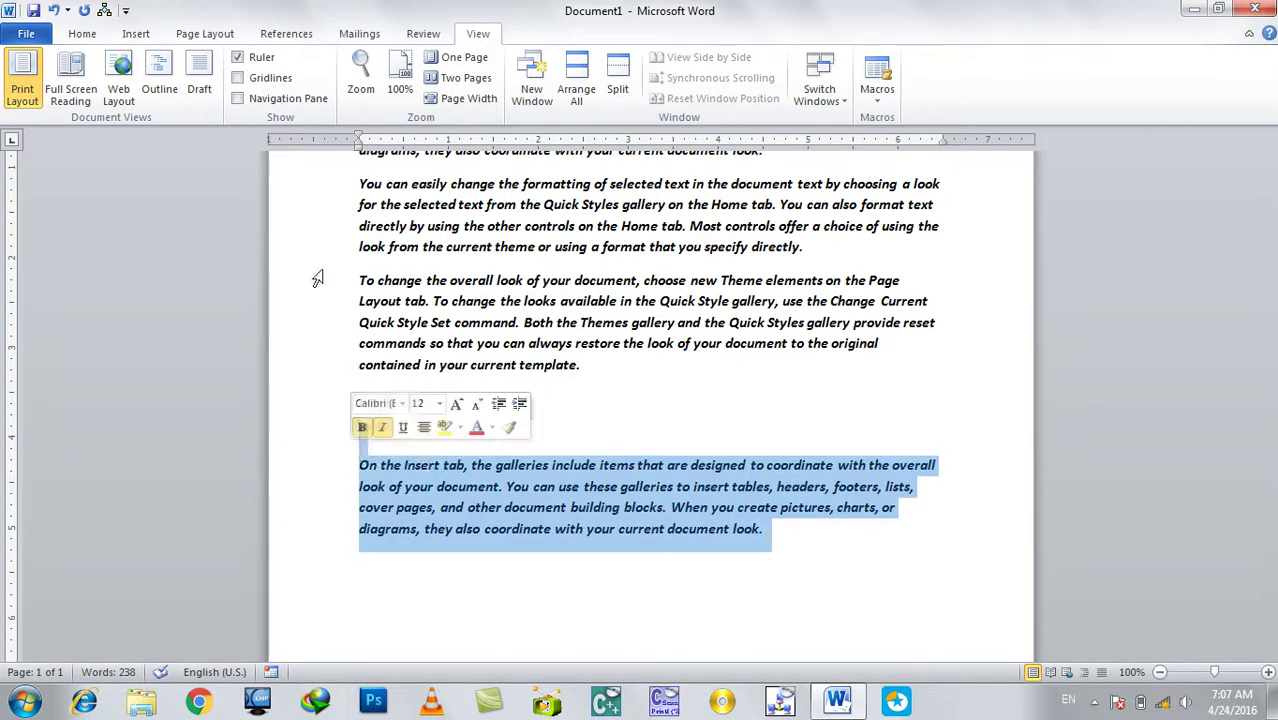
{"action": "left_click", "coordinate": [66, 36]}
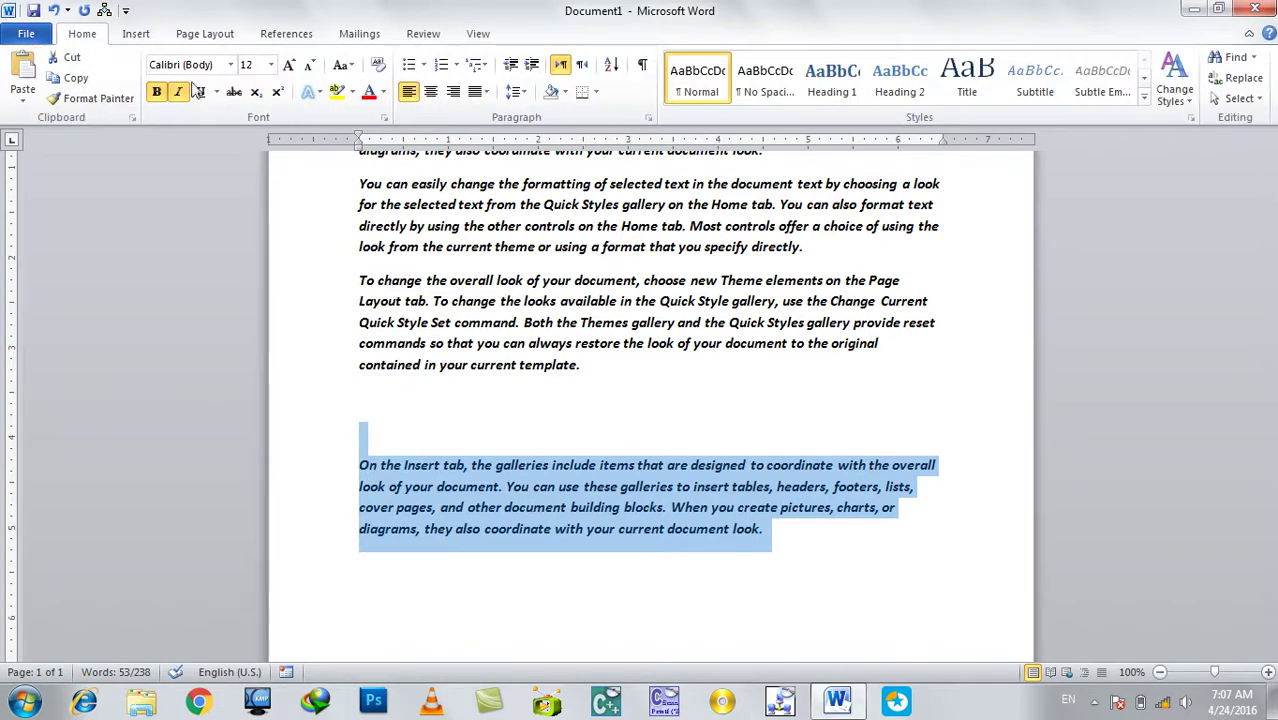
{"action": "left_click", "coordinate": [378, 65]}
Run the Style2 macro, end it after run-time error 5843, and return to the top.
{"action": "left_click", "coordinate": [476, 34]}
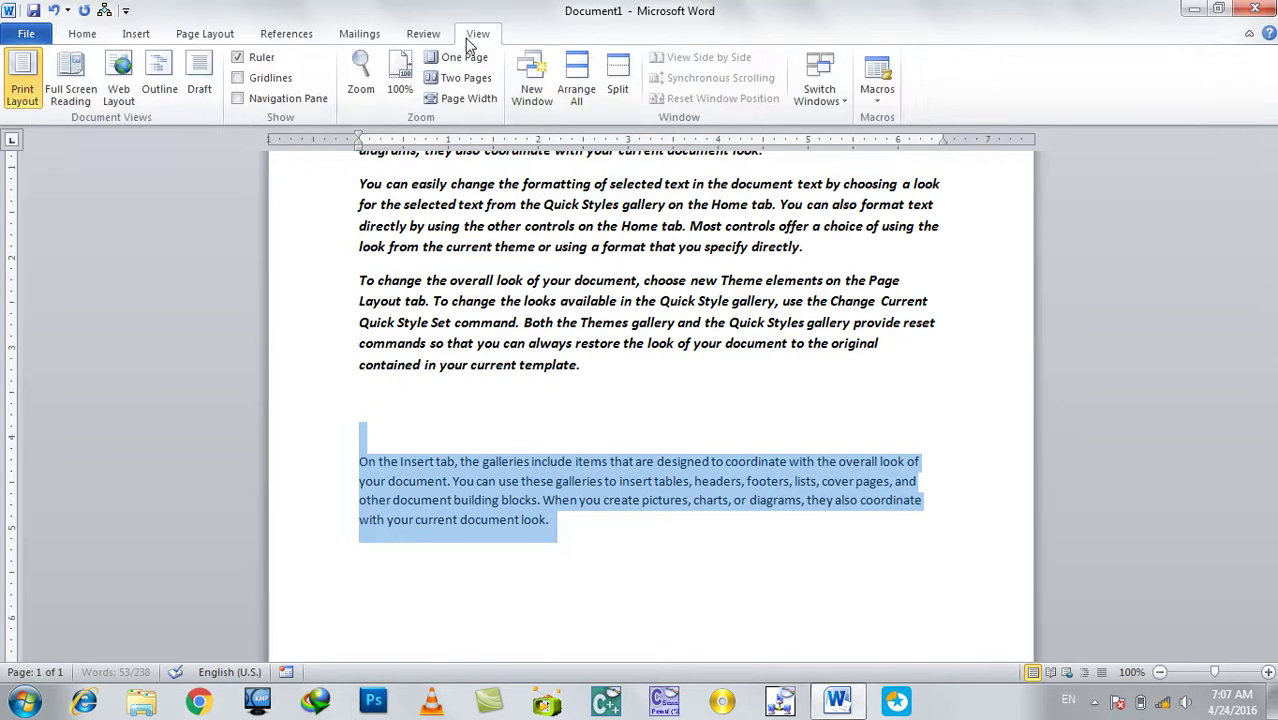
{"action": "left_click", "coordinate": [877, 88]}
{"action": "left_click", "coordinate": [895, 122]}
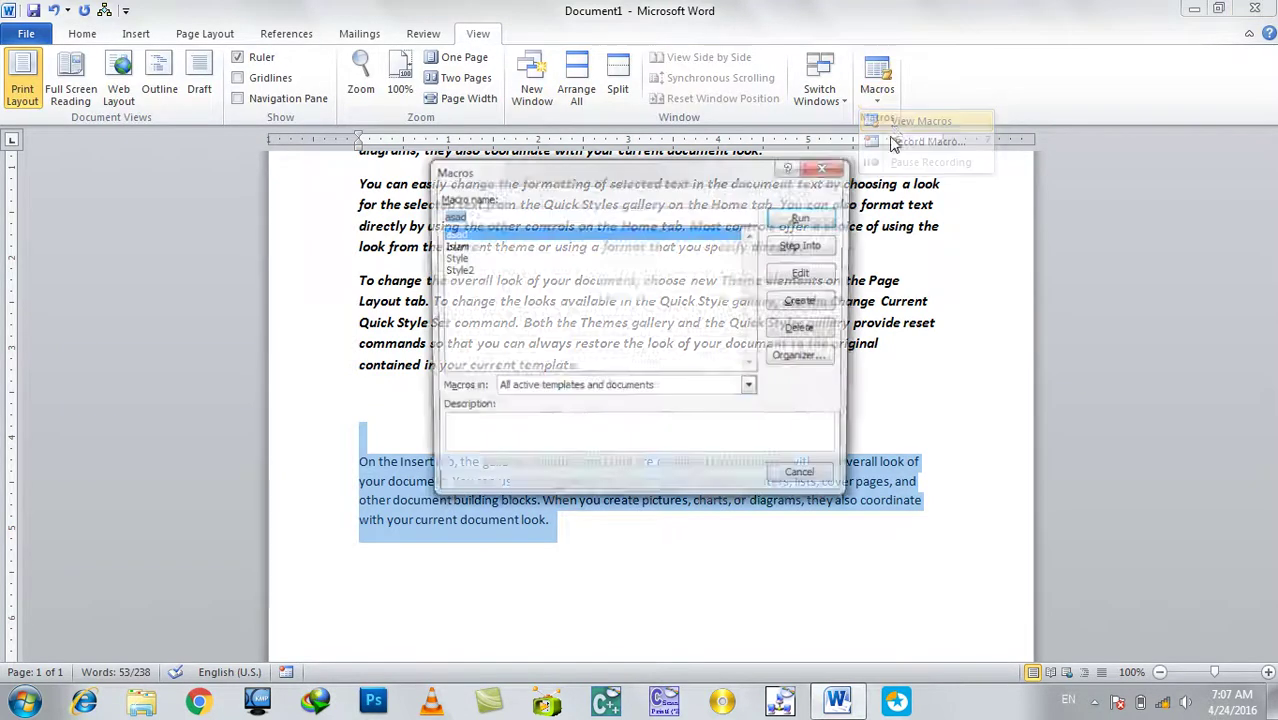
{"action": "left_click", "coordinate": [495, 270]}
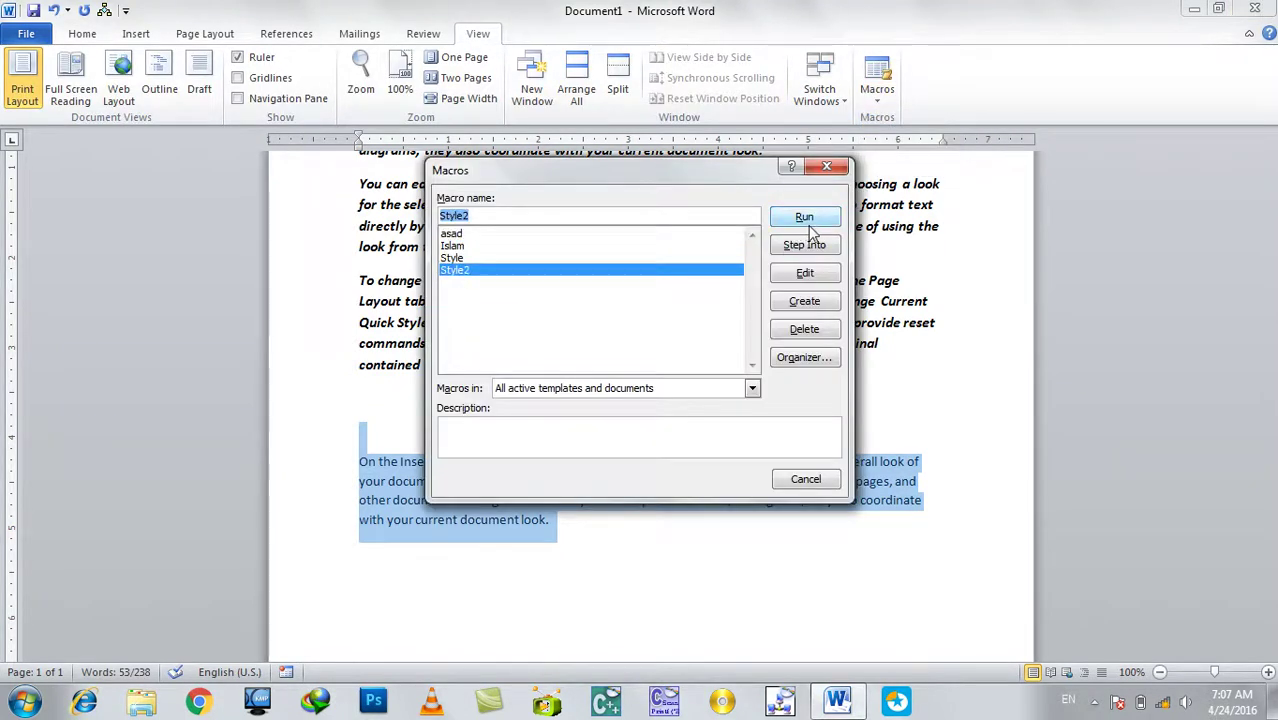
{"action": "left_click", "coordinate": [804, 217]}
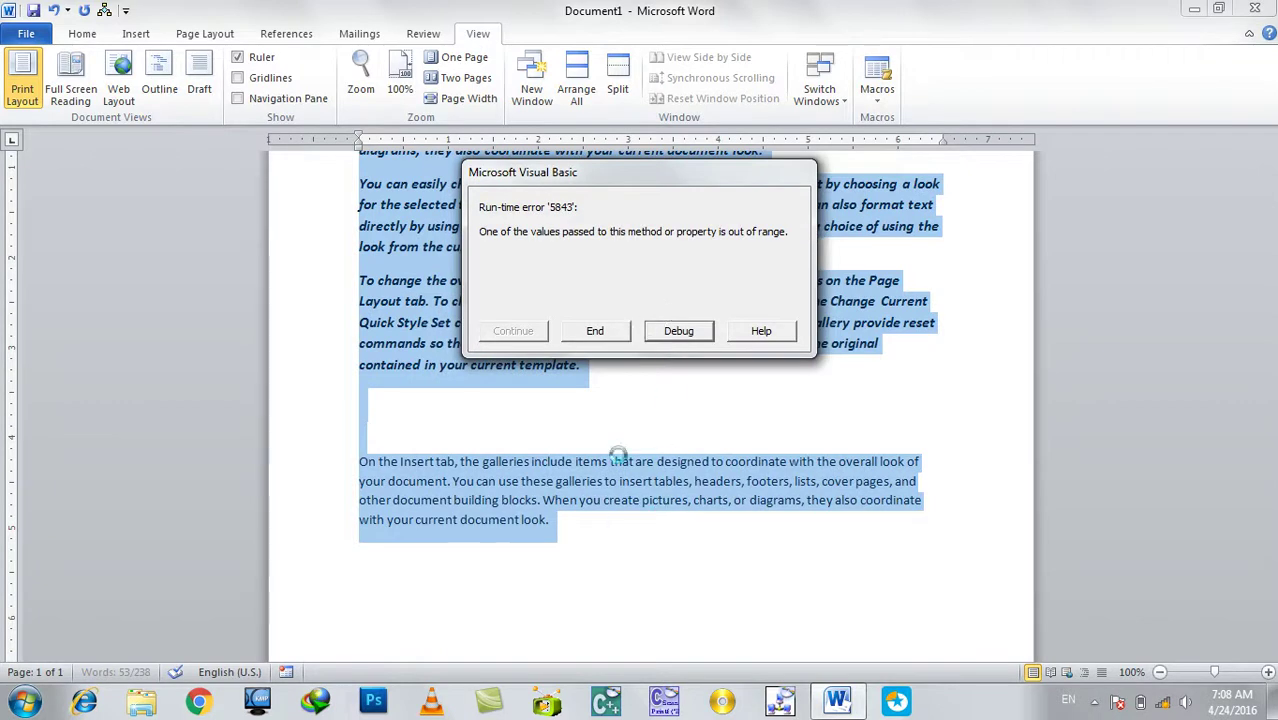
{"action": "left_click", "coordinate": [614, 330]}
{"action": "left_click", "coordinate": [607, 520]}
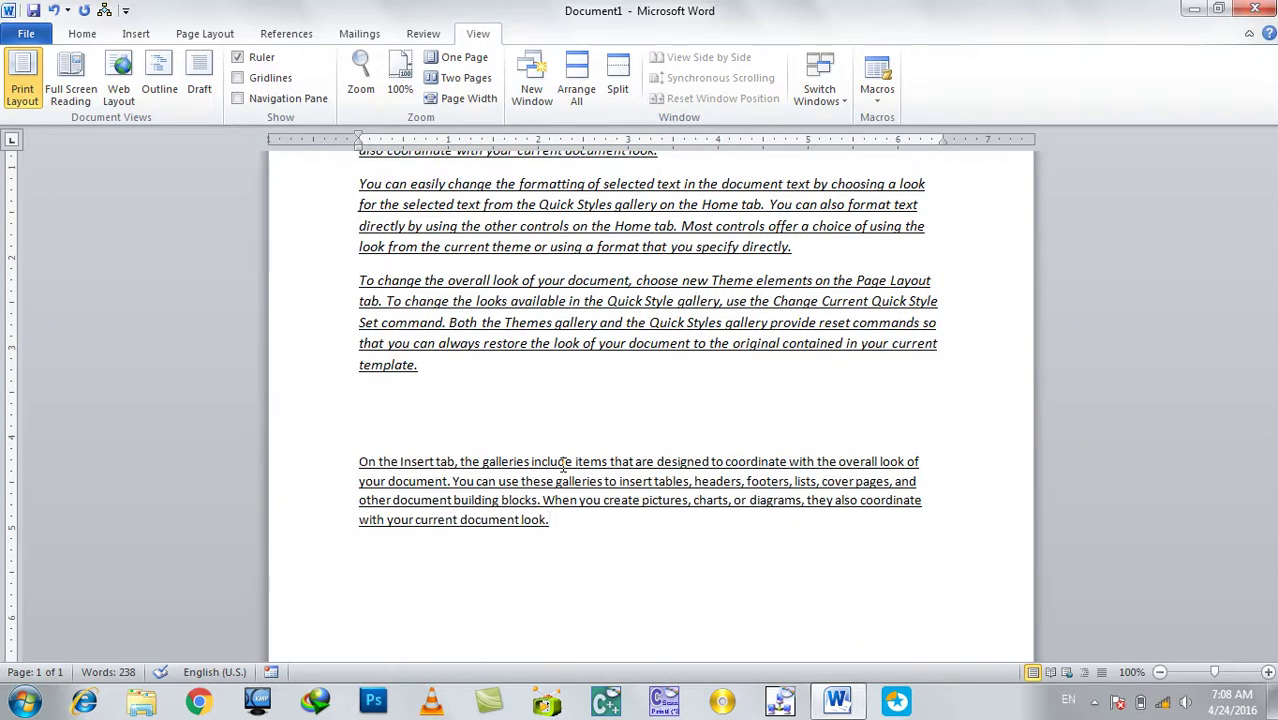
{"action": "scroll", "coordinate": [563, 464], "scroll_direction": "up", "scroll_amount": 3}
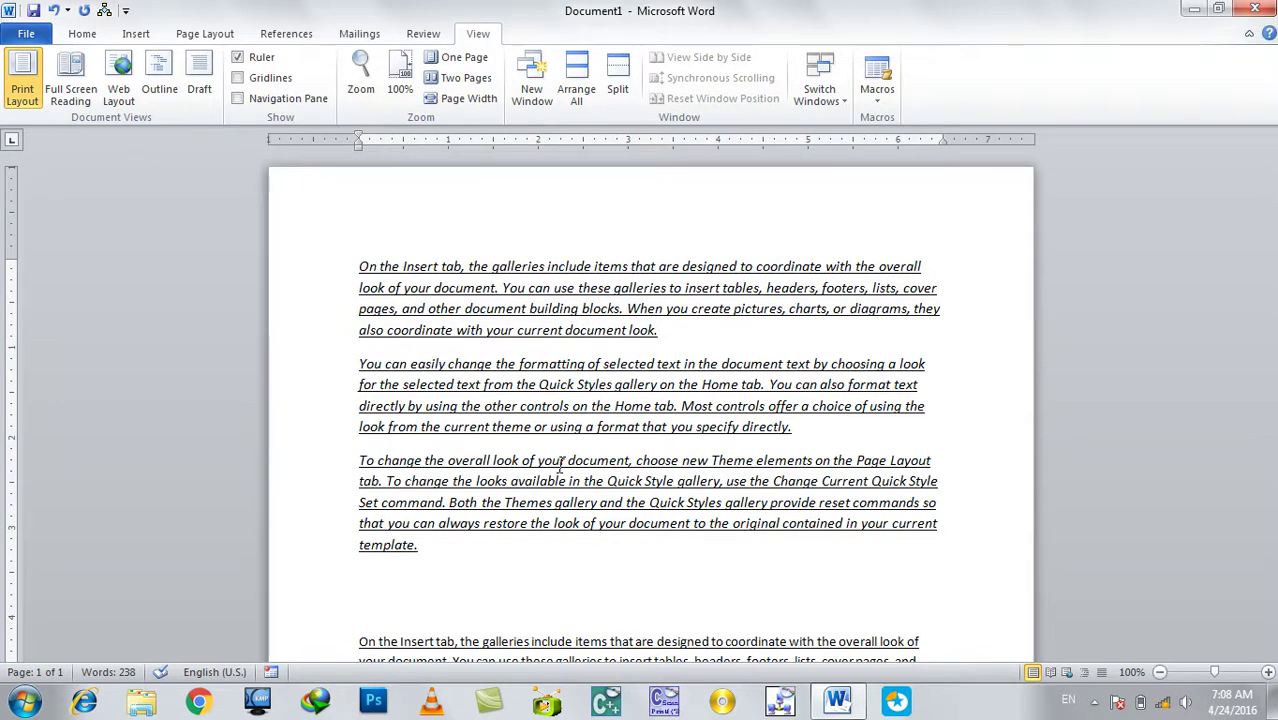
Open the asad macro's code in the VBA editor and scroll through it.
{"action": "left_click", "coordinate": [872, 100]}
{"action": "left_click", "coordinate": [920, 121]}
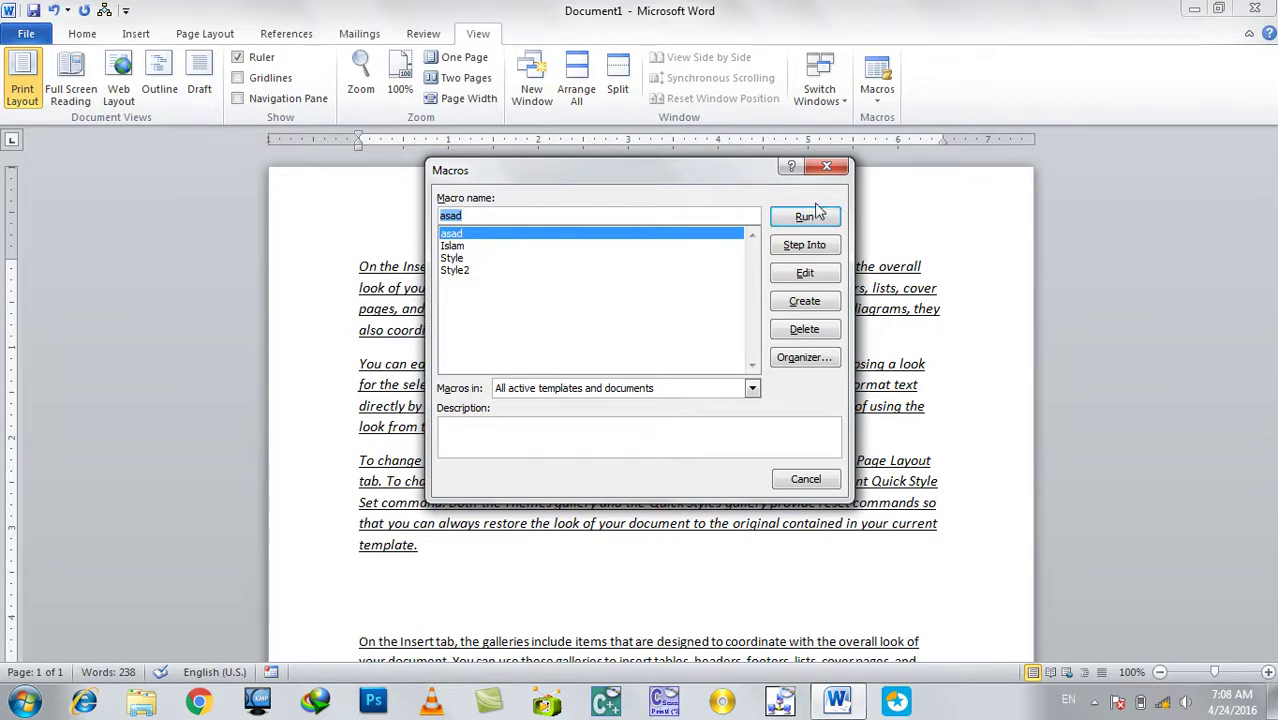
{"action": "left_click", "coordinate": [792, 246]}
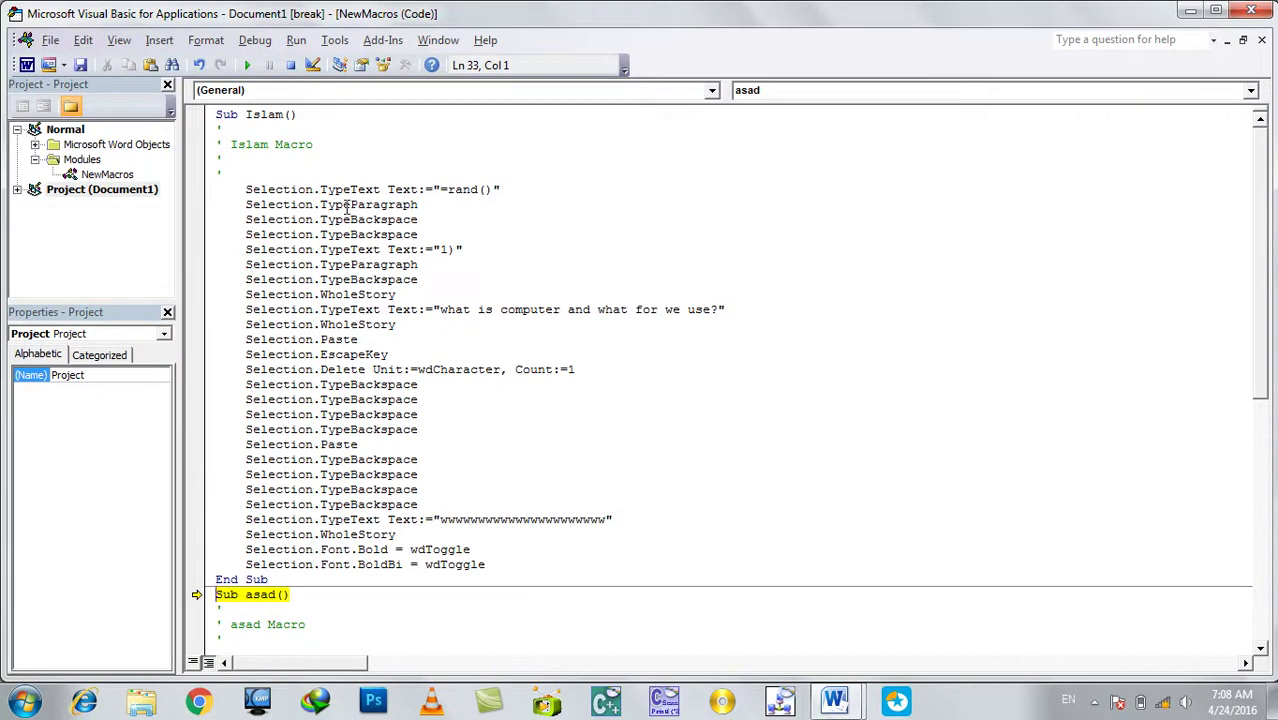
{"action": "left_click_drag", "start_coordinate": [347, 204], "coordinate": [358, 564]}
{"action": "scroll", "coordinate": [358, 512], "scroll_direction": "down", "scroll_amount": 5}
{"action": "scroll", "coordinate": [358, 512], "scroll_direction": "down", "scroll_amount": 1}
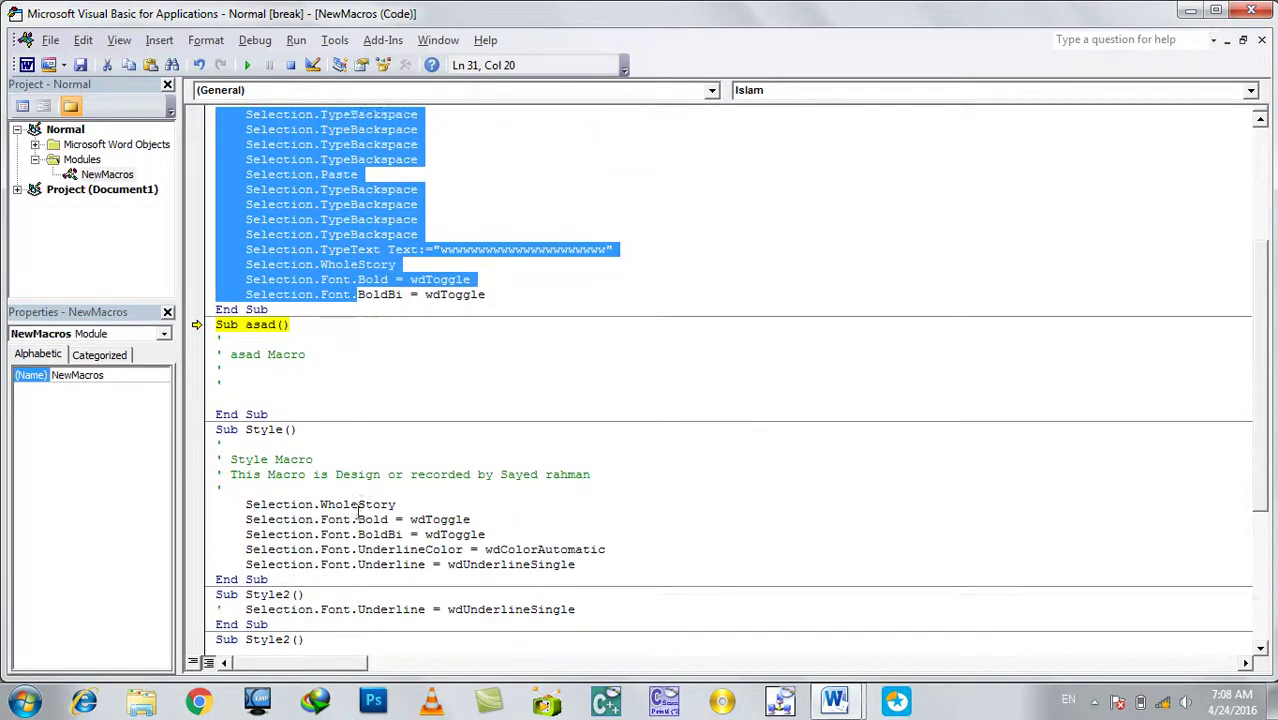
{"action": "scroll", "coordinate": [358, 512], "scroll_direction": "down", "scroll_amount": 3}
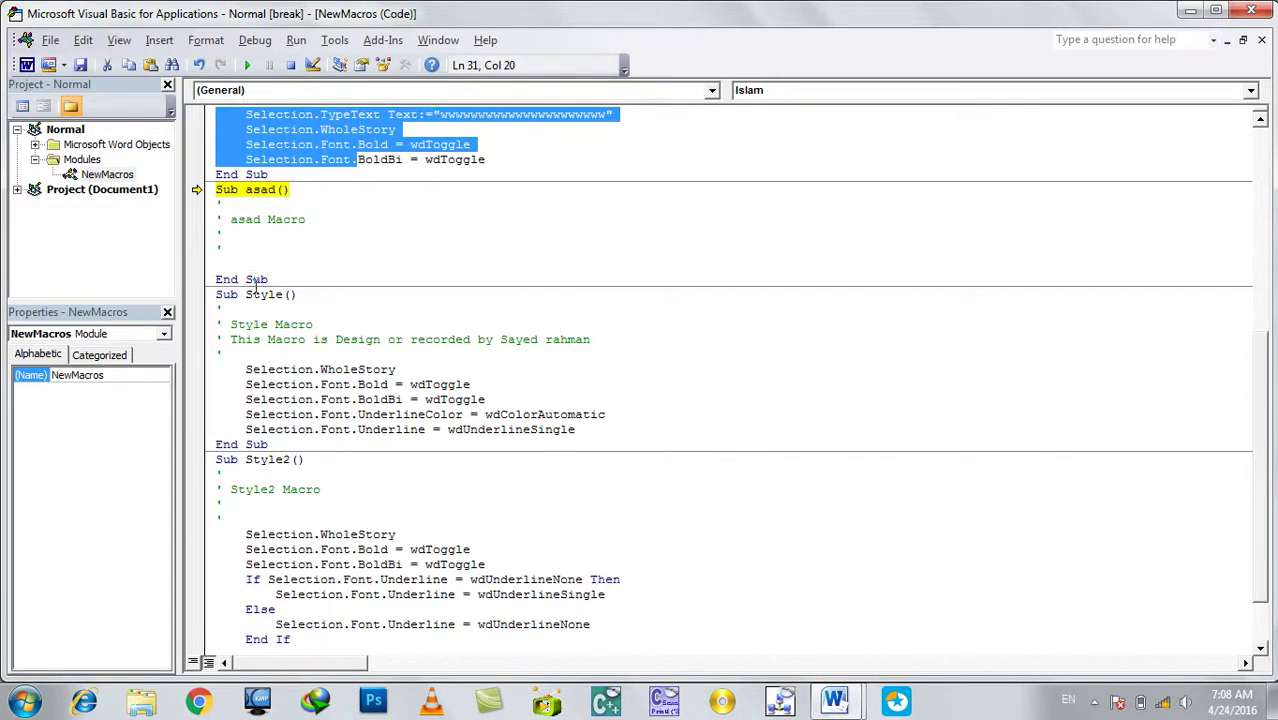
{"action": "scroll", "coordinate": [278, 505], "scroll_direction": "down", "scroll_amount": 2}
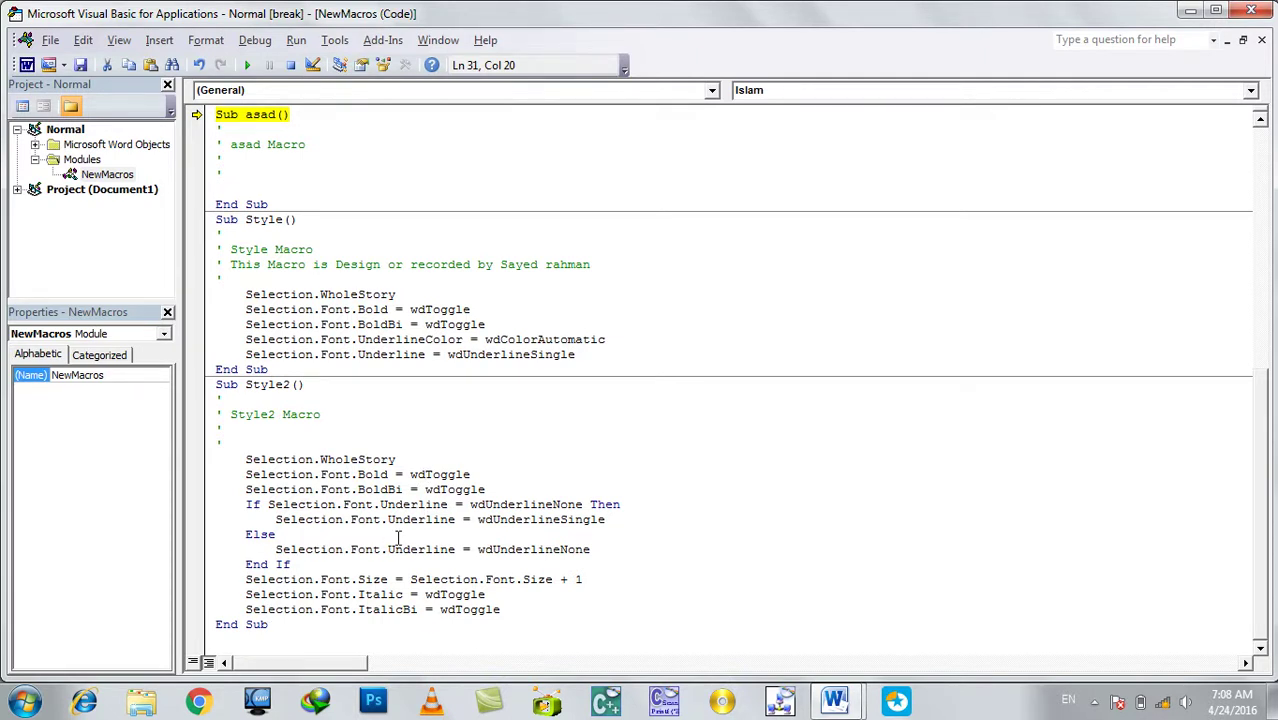
{"action": "scroll", "coordinate": [397, 540], "scroll_direction": "up", "scroll_amount": 6}
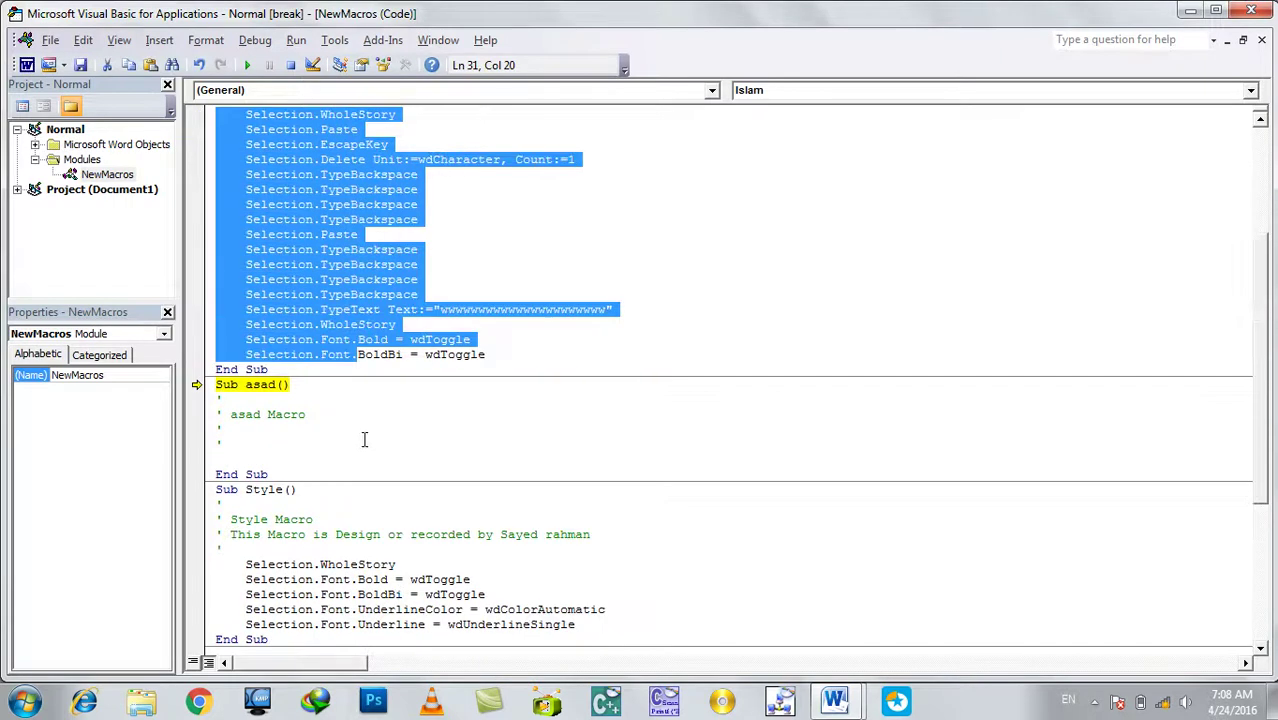
Close the NewMacros code window and the Visual Basic editor.
{"action": "left_click", "coordinate": [492, 251]}
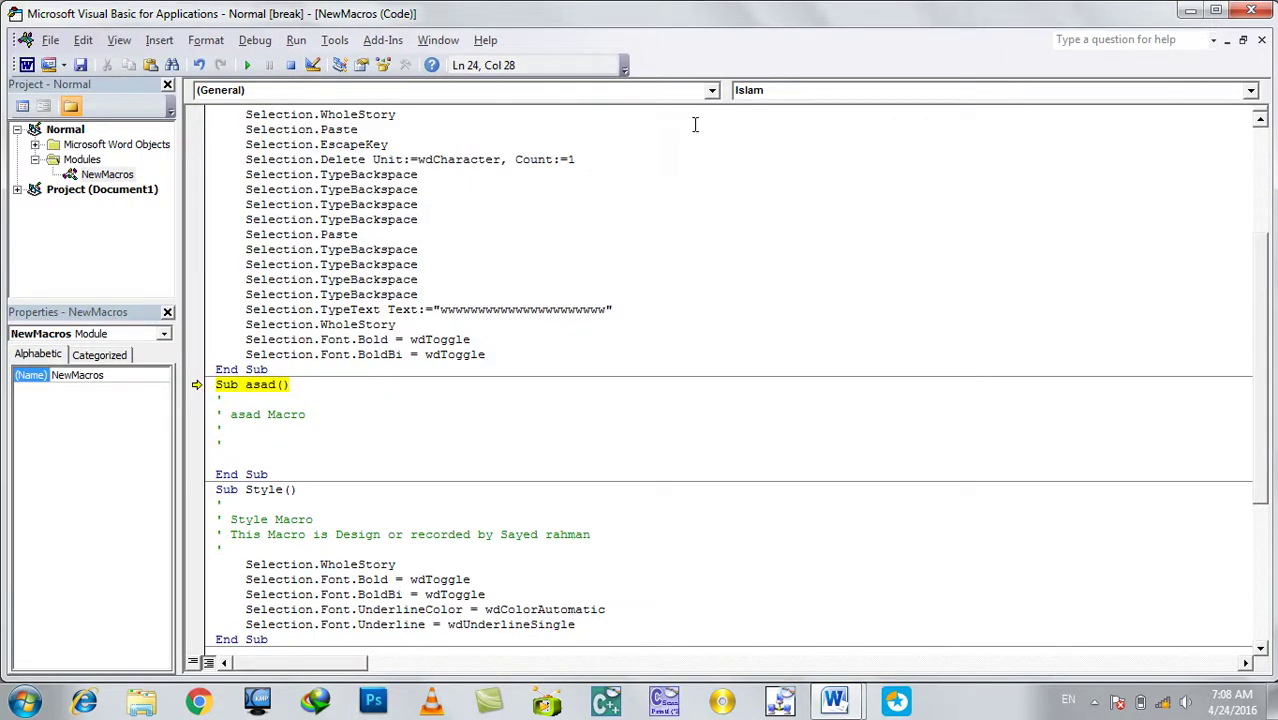
{"action": "left_click", "coordinate": [1262, 40]}
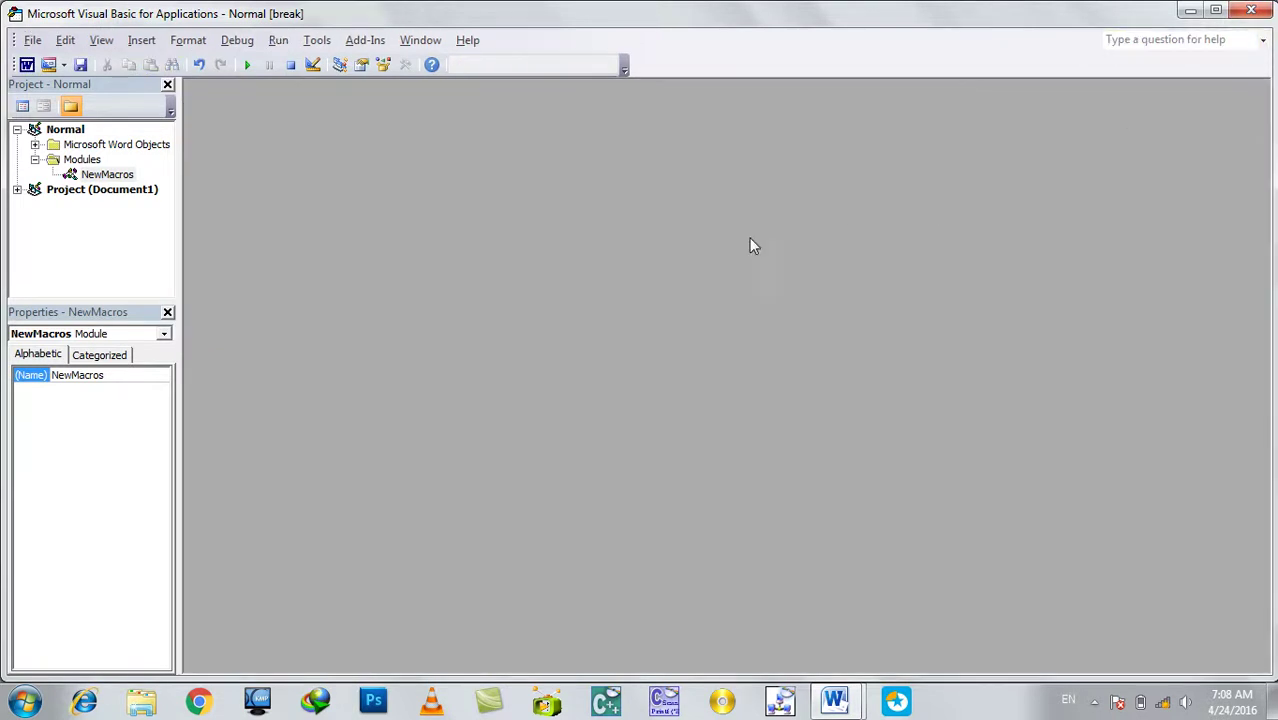
{"action": "left_click", "coordinate": [1251, 10]}
Leave the debugger, cancel an accidental new macro recording, and open the saved macros list.
{"action": "left_click", "coordinate": [566, 414]}
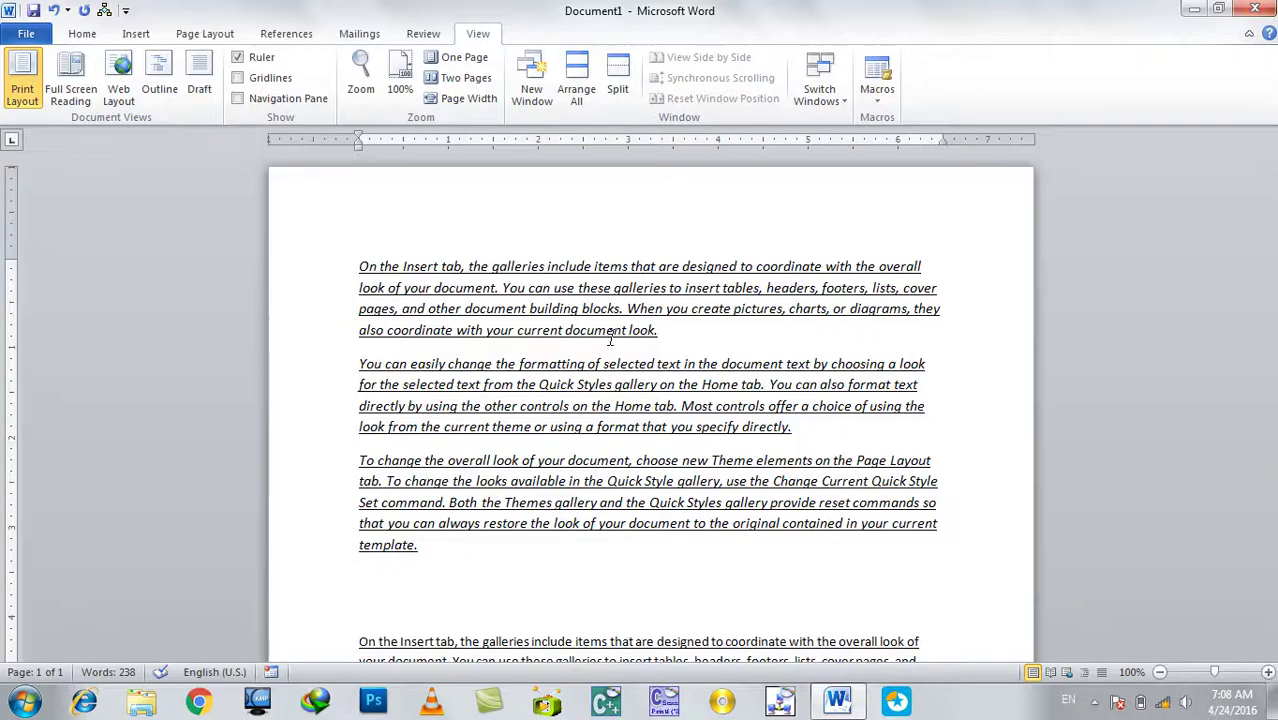
{"action": "left_click", "coordinate": [877, 85]}
{"action": "left_click", "coordinate": [893, 141]}
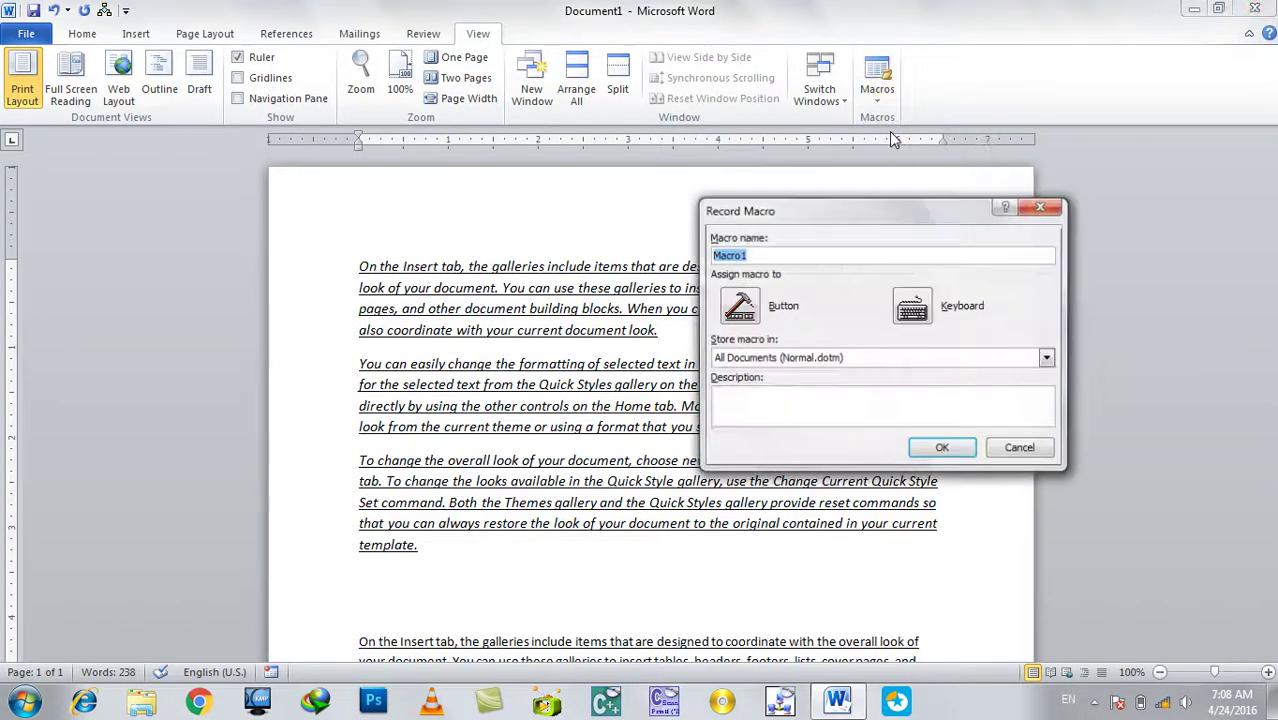
{"action": "key", "text": "Escape"}
{"action": "left_click", "coordinate": [886, 122]}
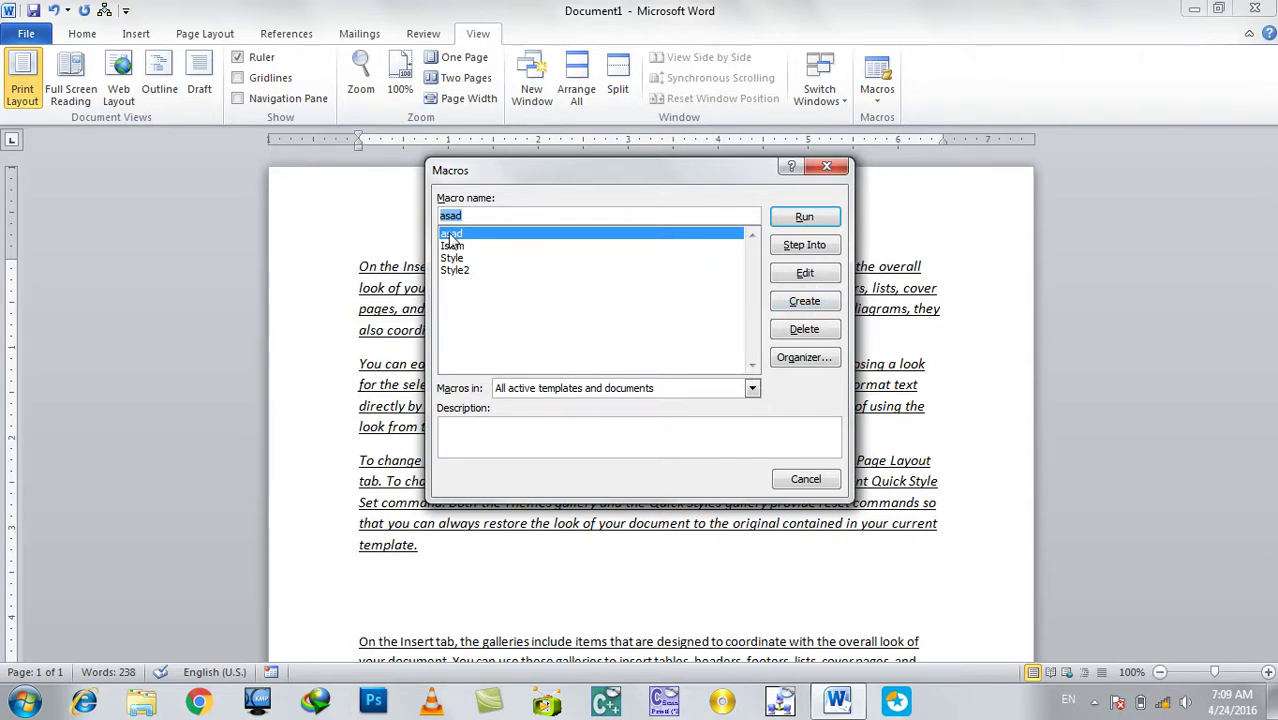
Delete the asad and Islam macros, confirming each deletion.
{"action": "left_click", "coordinate": [804, 329]}
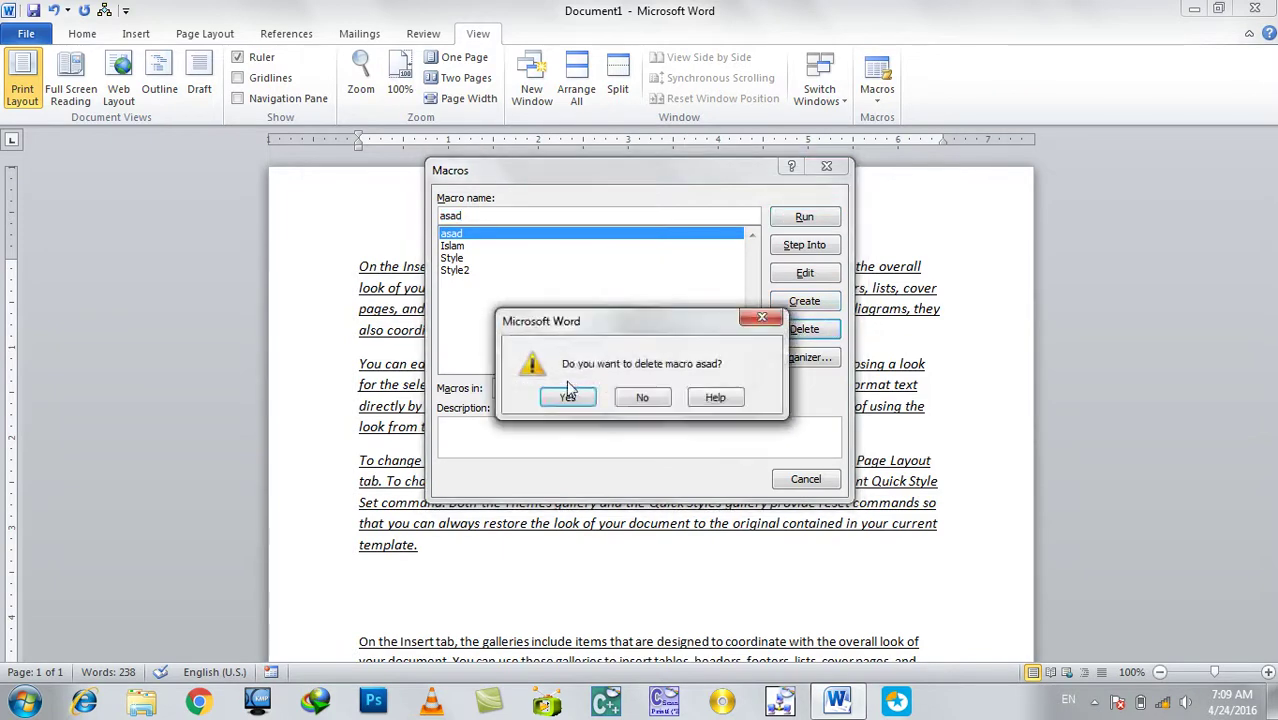
{"action": "left_click", "coordinate": [567, 397]}
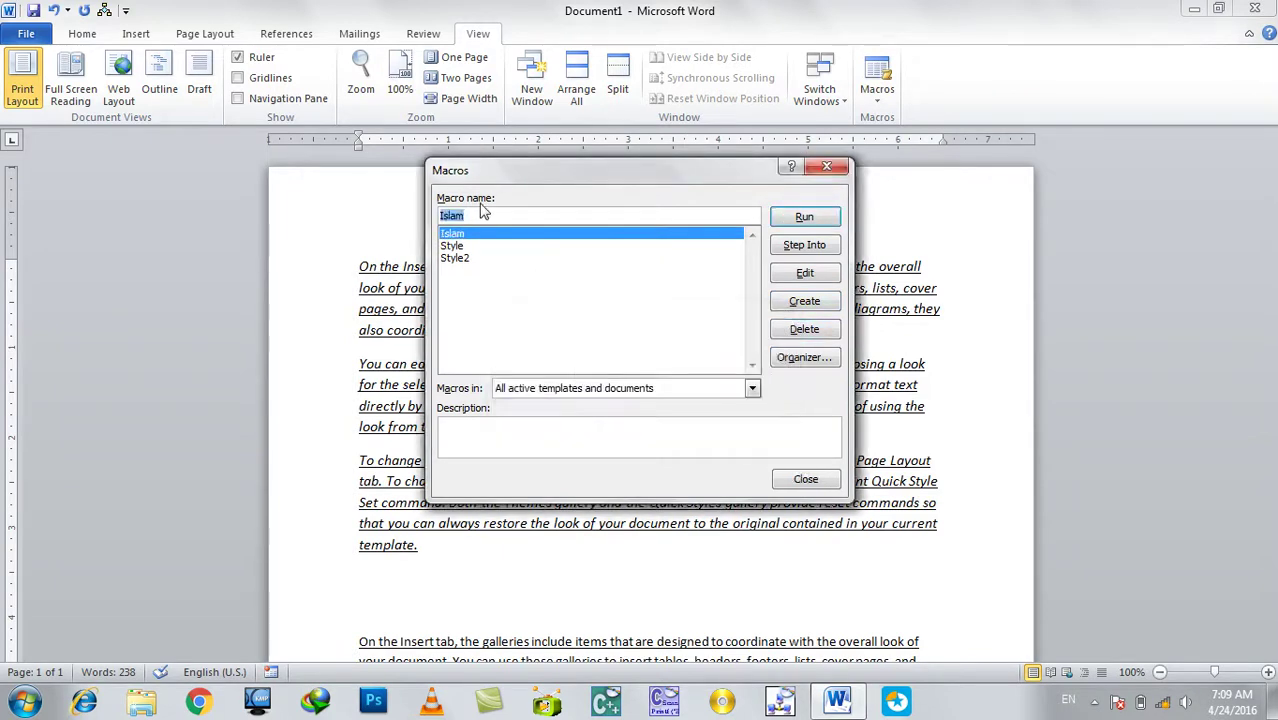
{"action": "left_click", "coordinate": [812, 334]}
{"action": "left_click", "coordinate": [570, 399]}
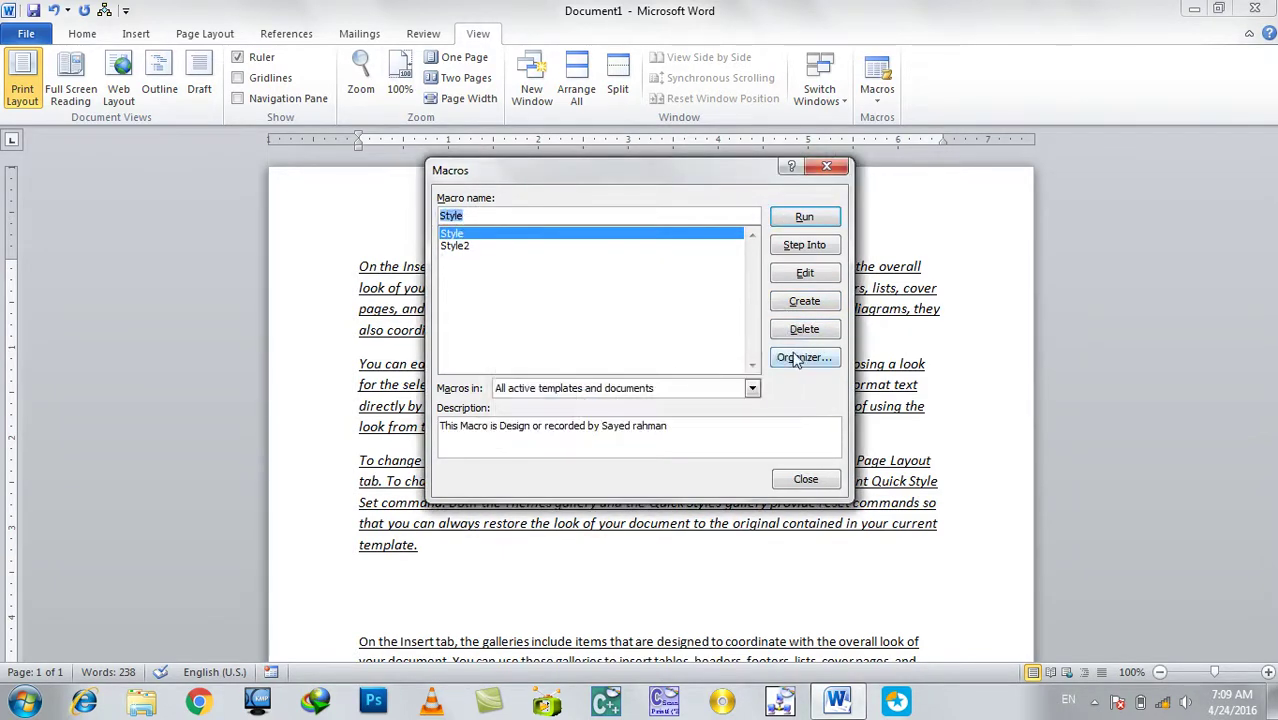
Open the Organizer from the Macros dialog and show Normal.dotm's macro projects.
{"action": "left_click", "coordinate": [457, 247]}
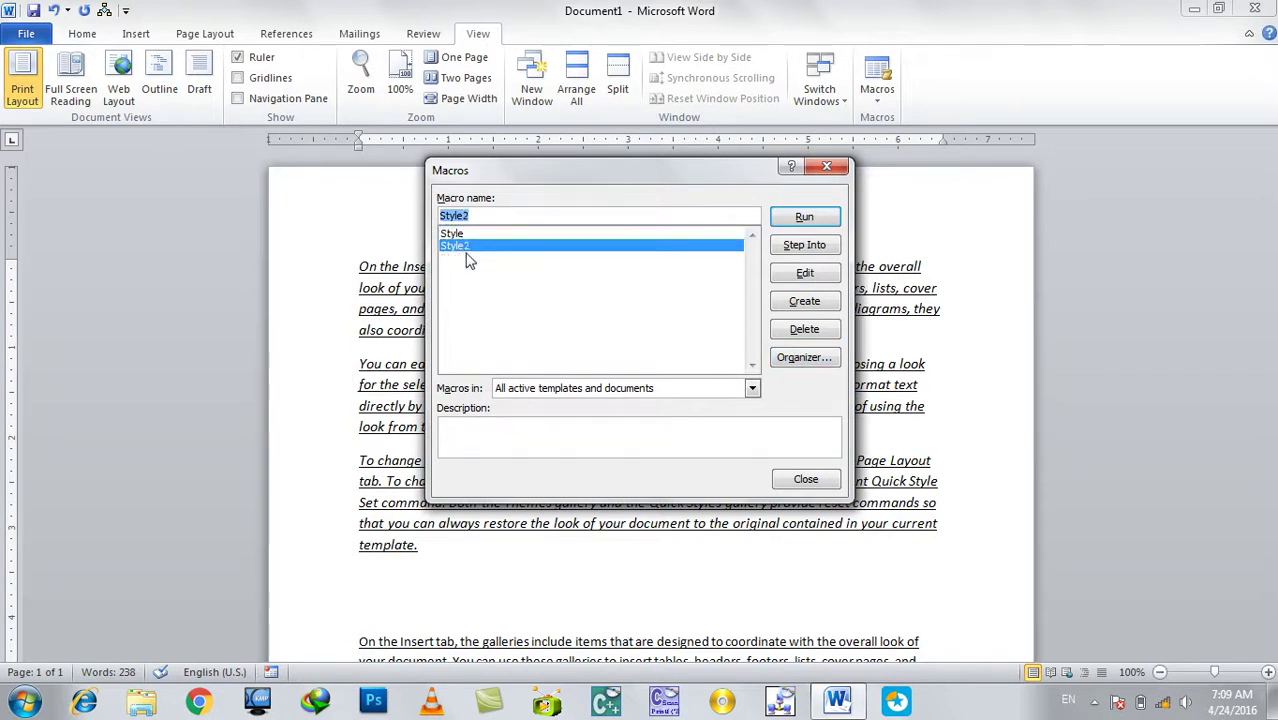
{"action": "left_click", "coordinate": [810, 362]}
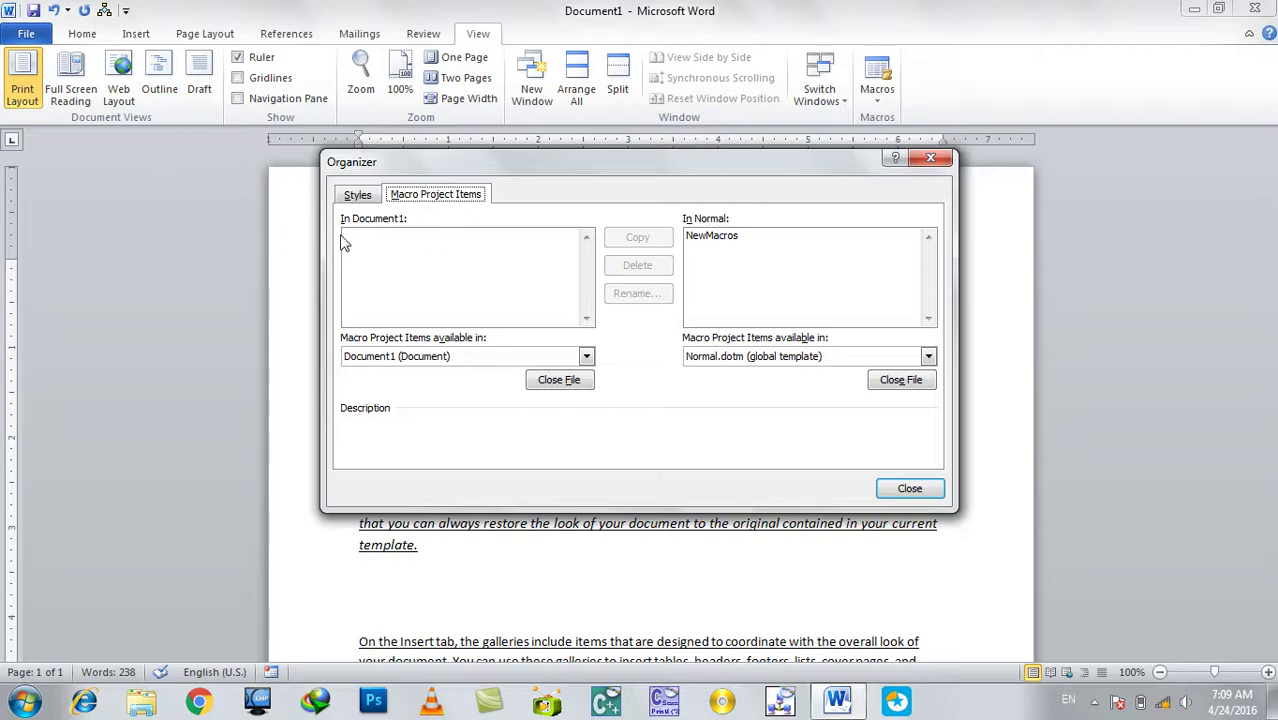
{"action": "left_click", "coordinate": [428, 356]}
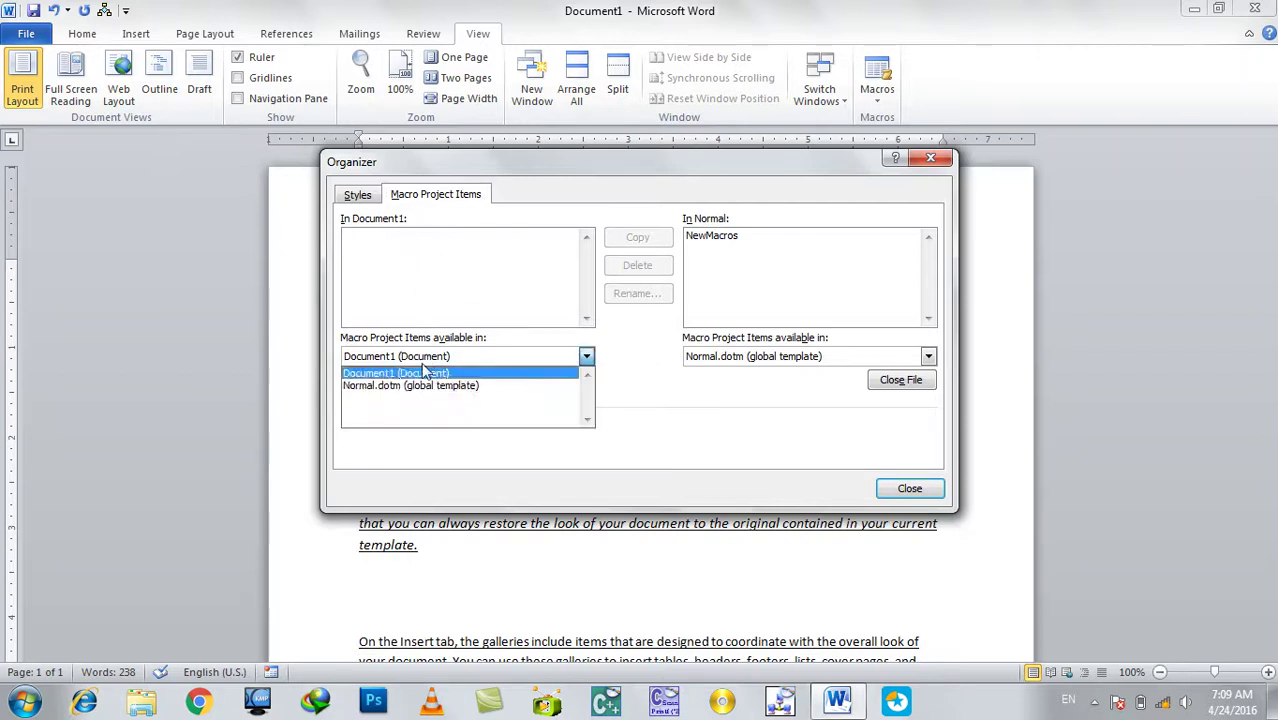
{"action": "left_click", "coordinate": [413, 384]}
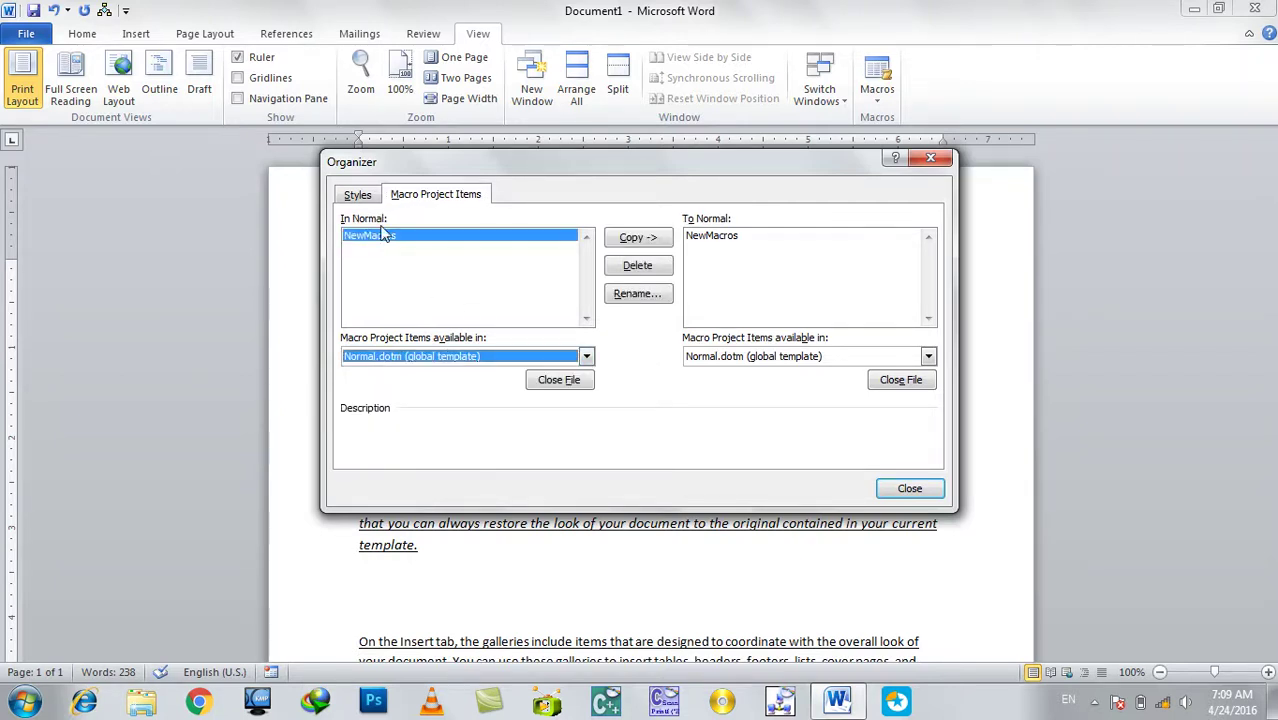
Compare Document1's empty project list with NewMacros in Normal, leaving Document1 shown.
{"action": "left_click", "coordinate": [377, 356]}
{"action": "left_click", "coordinate": [378, 368]}
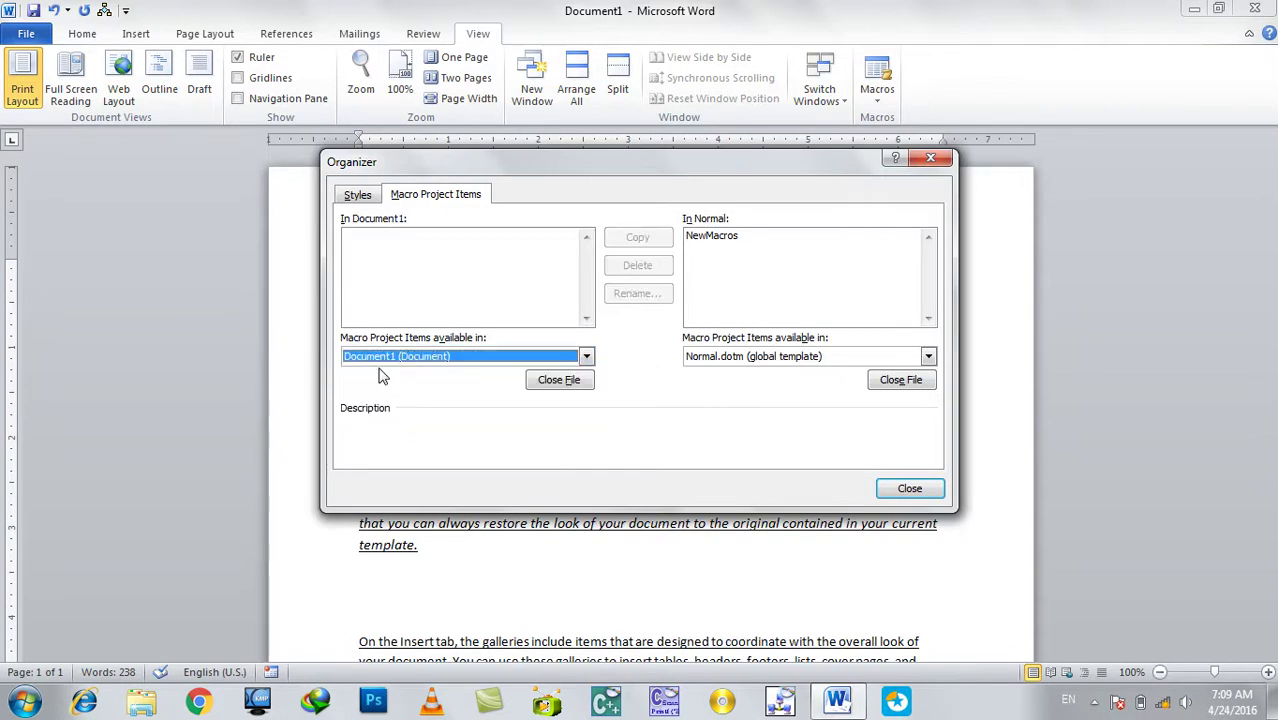
{"action": "left_click", "coordinate": [399, 274]}
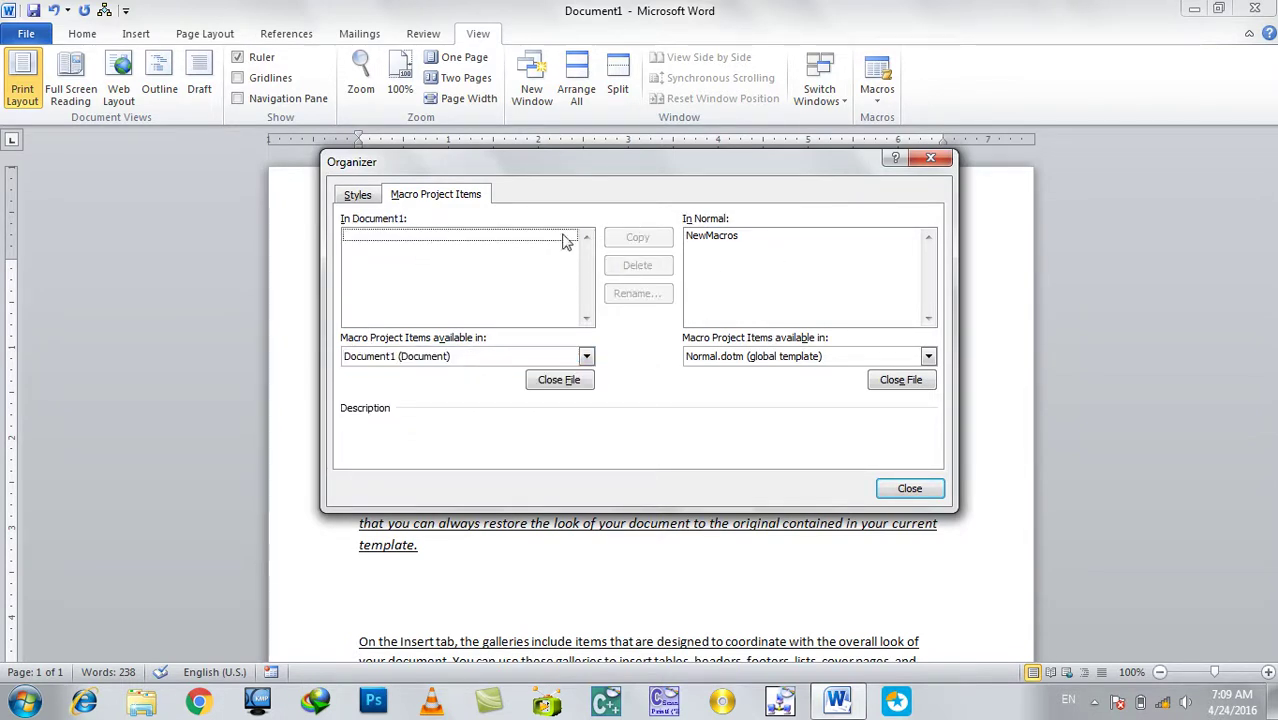
{"action": "left_click", "coordinate": [725, 253]}
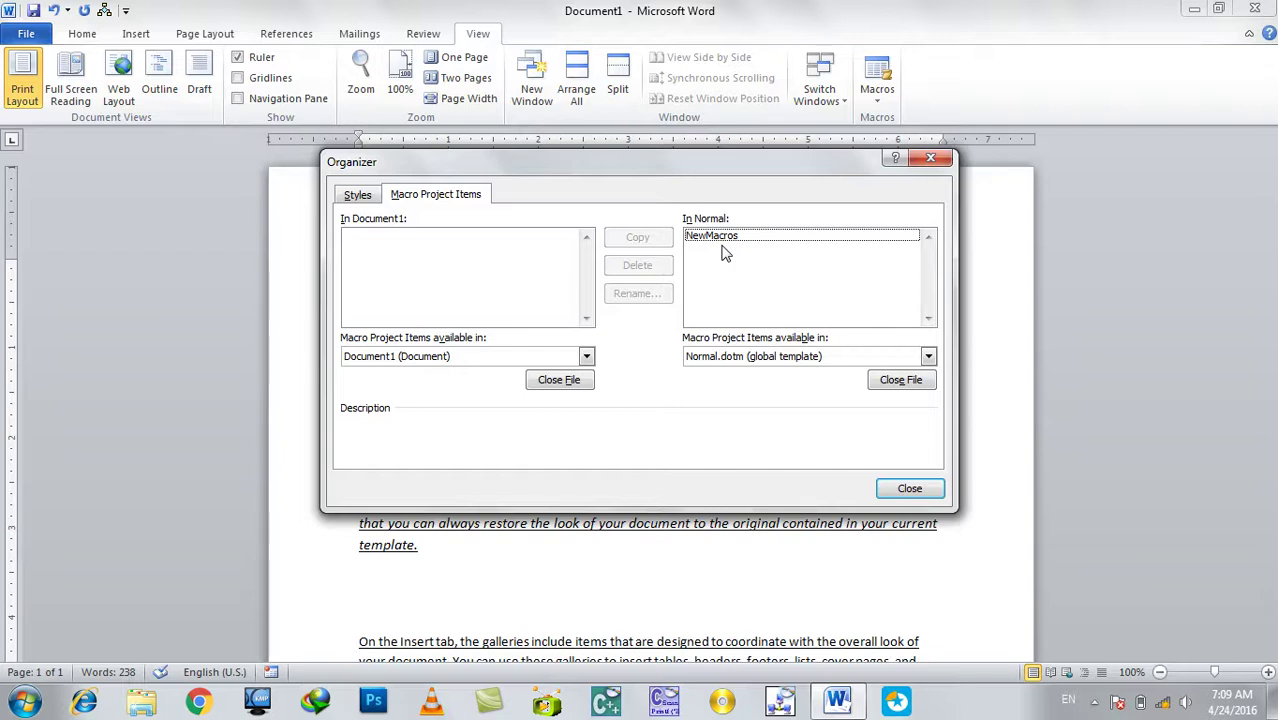
{"action": "left_click", "coordinate": [450, 356]}
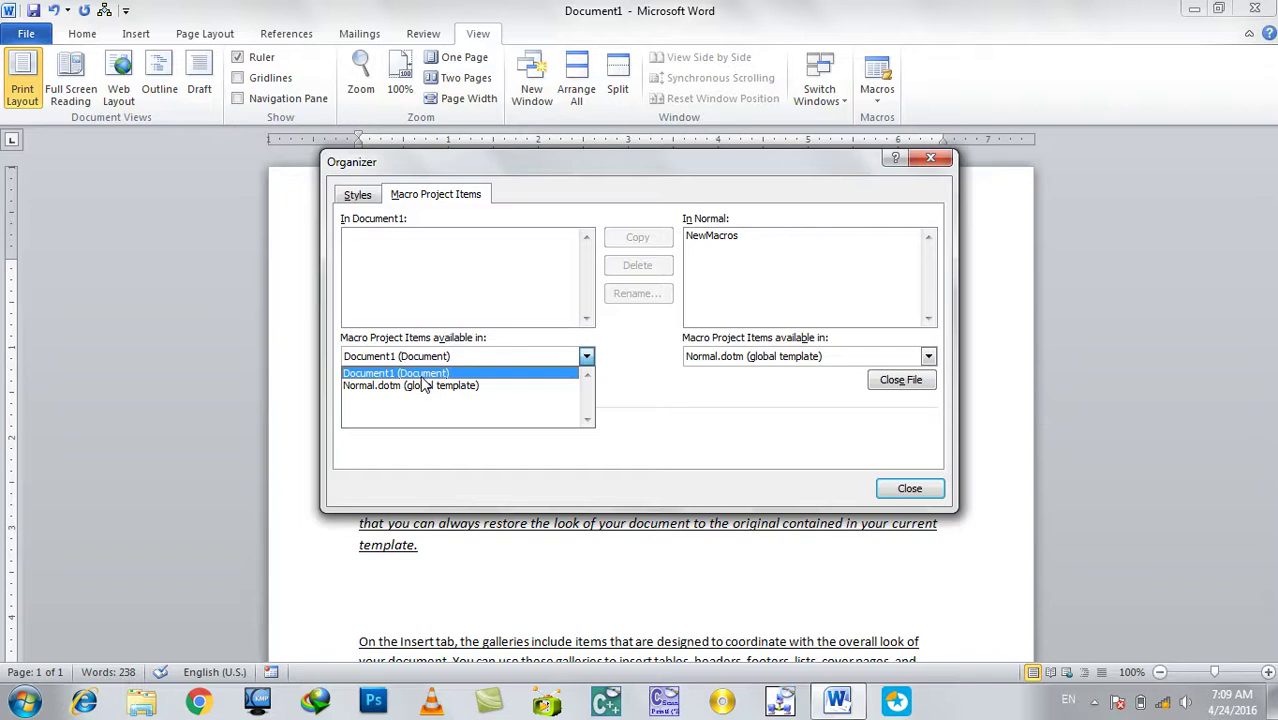
{"action": "left_click", "coordinate": [421, 377]}
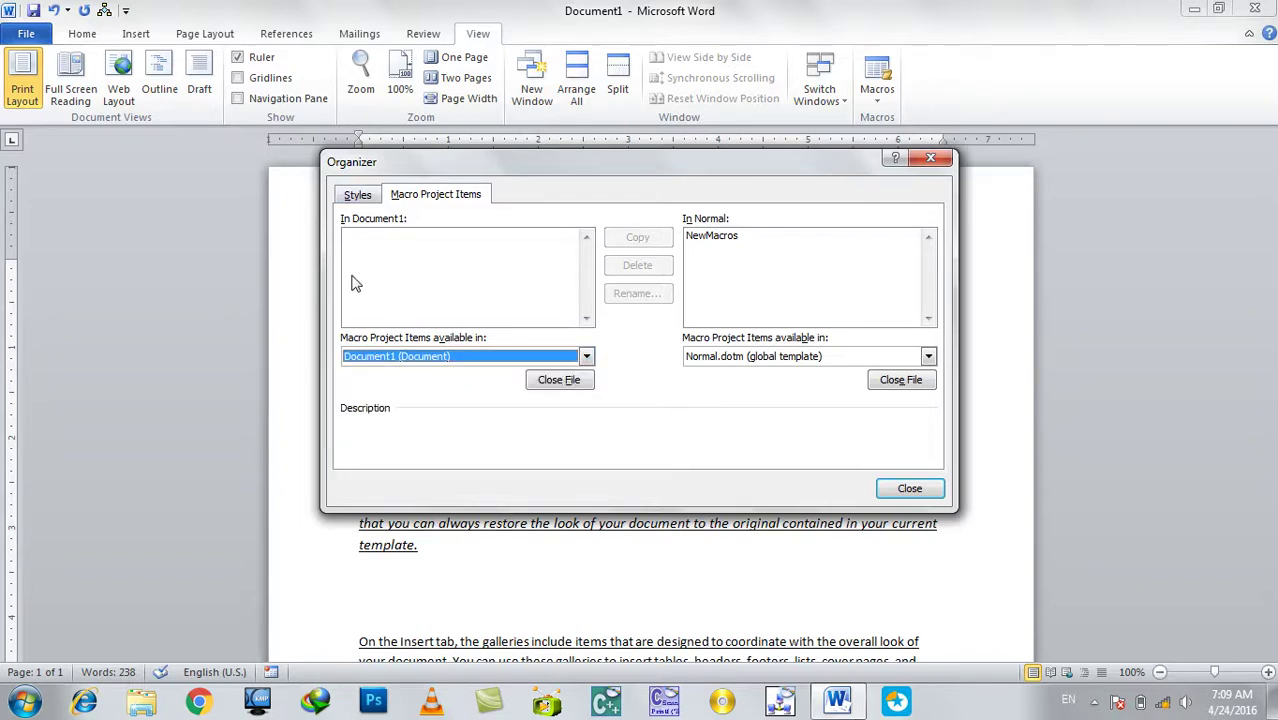
Select all the document's text with Ctrl+A and delete it.
{"action": "key", "text": "Escape"}
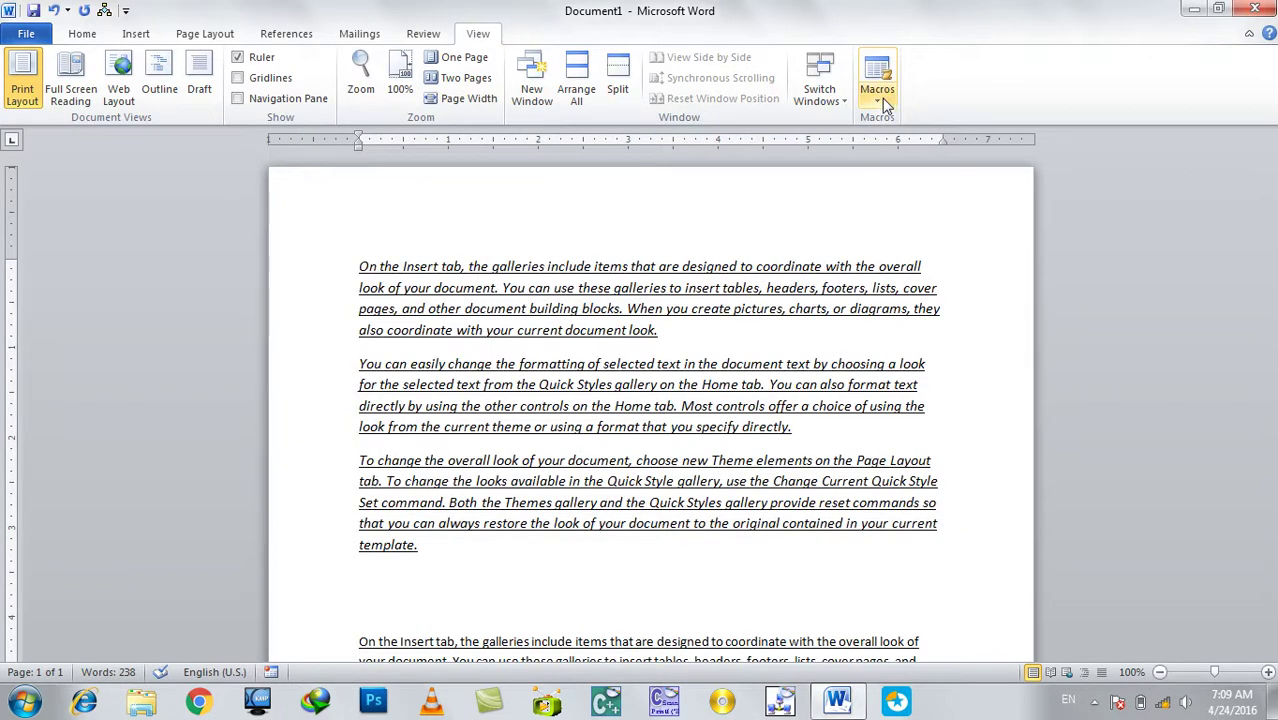
{"action": "key", "text": "ctrl+a"}
{"action": "key", "text": "Delete"}
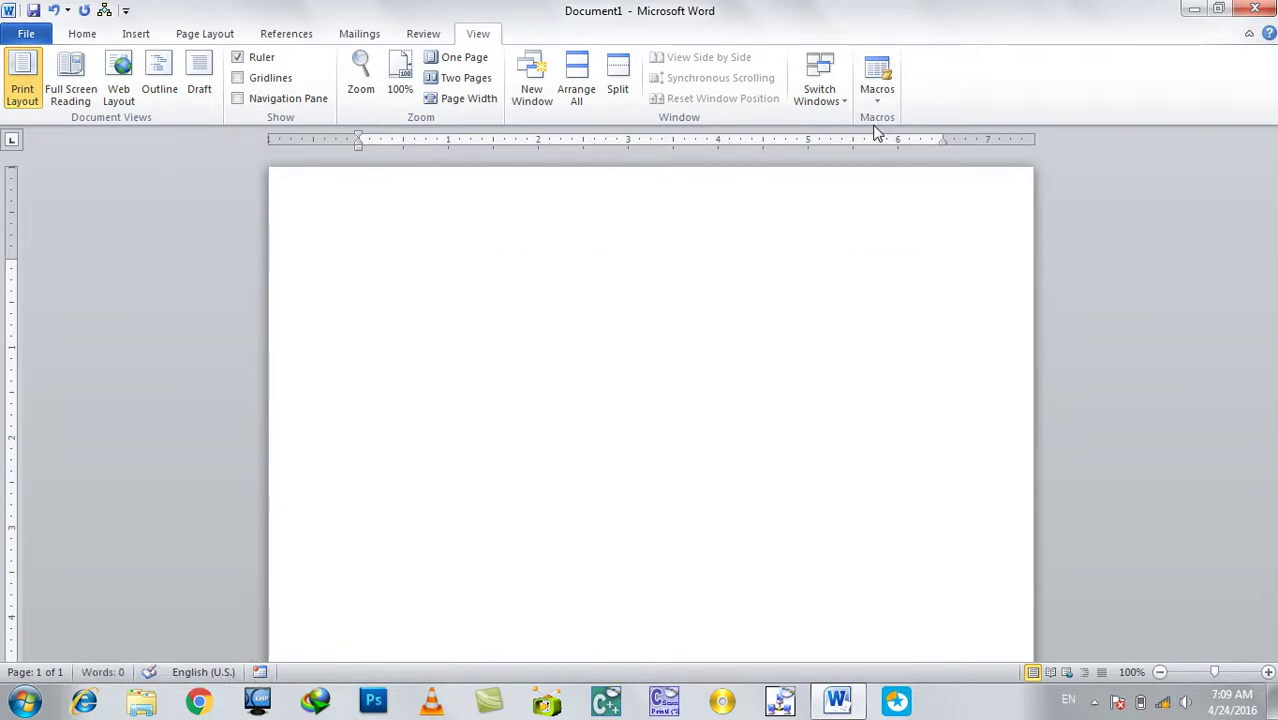
Check that Style and Style2 are listed in the macro list, then close it.
{"action": "left_click", "coordinate": [877, 95]}
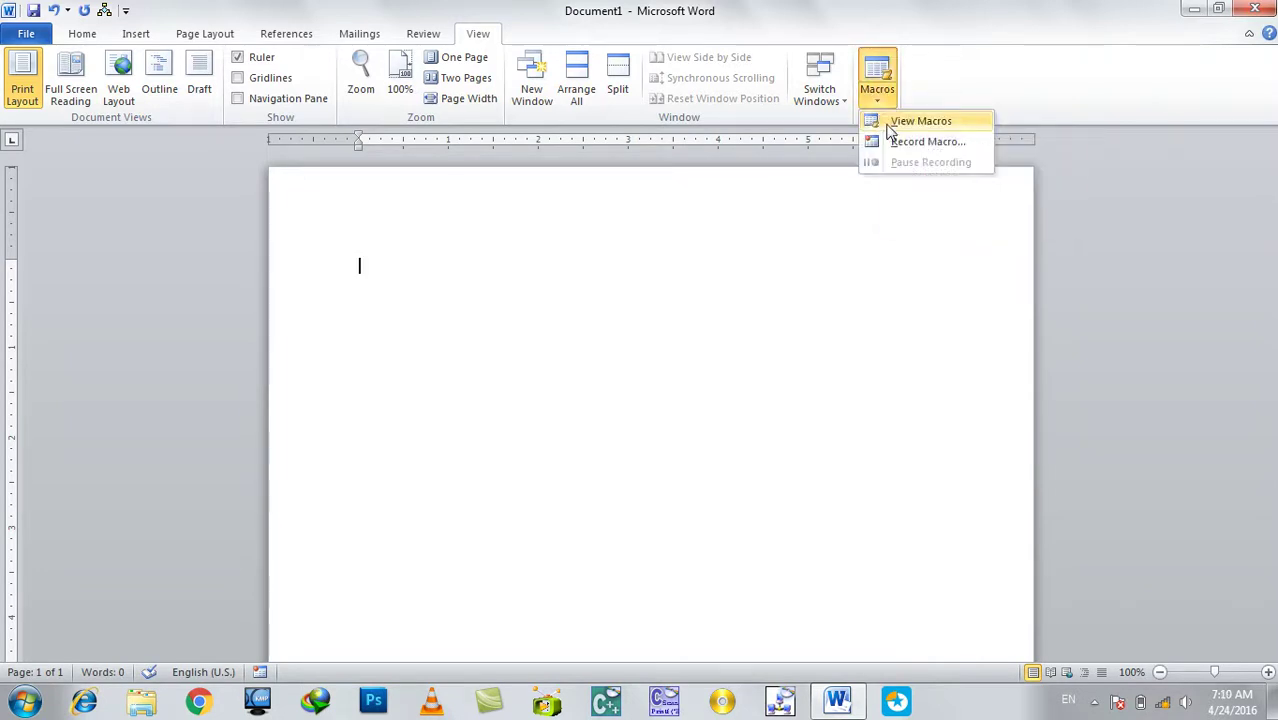
{"action": "left_click", "coordinate": [891, 124]}
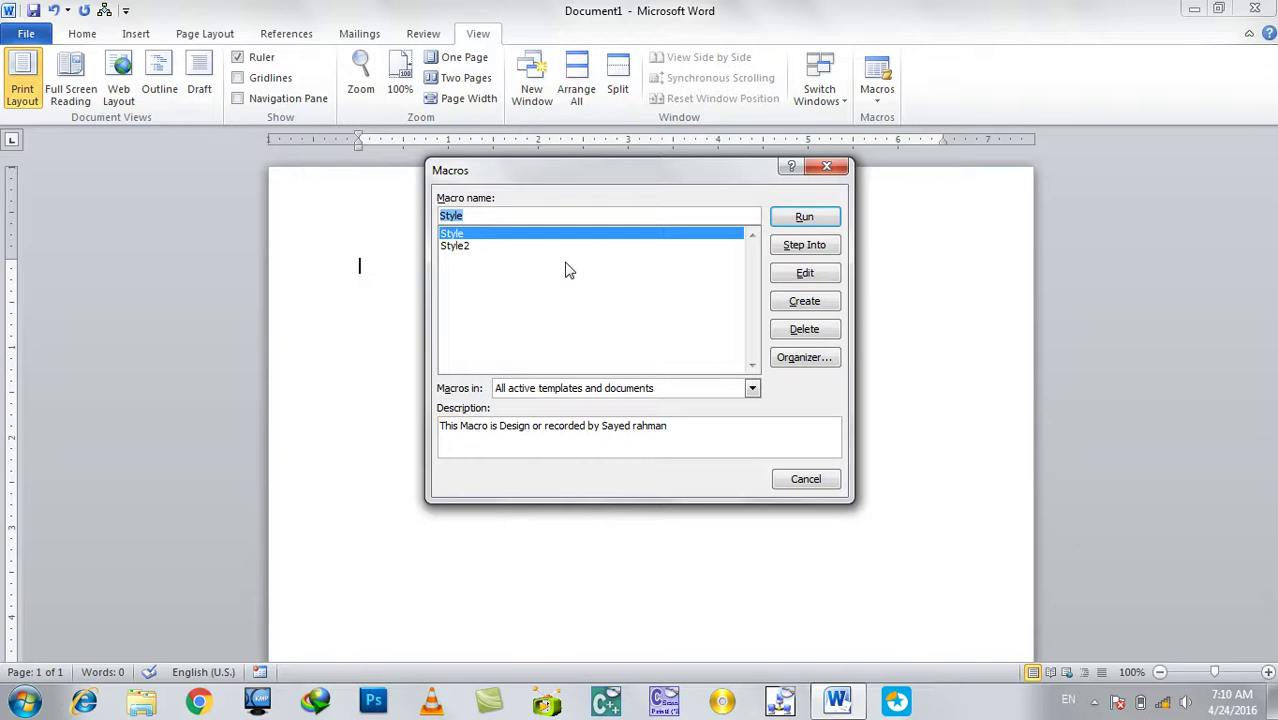
{"action": "key", "text": "Return"}
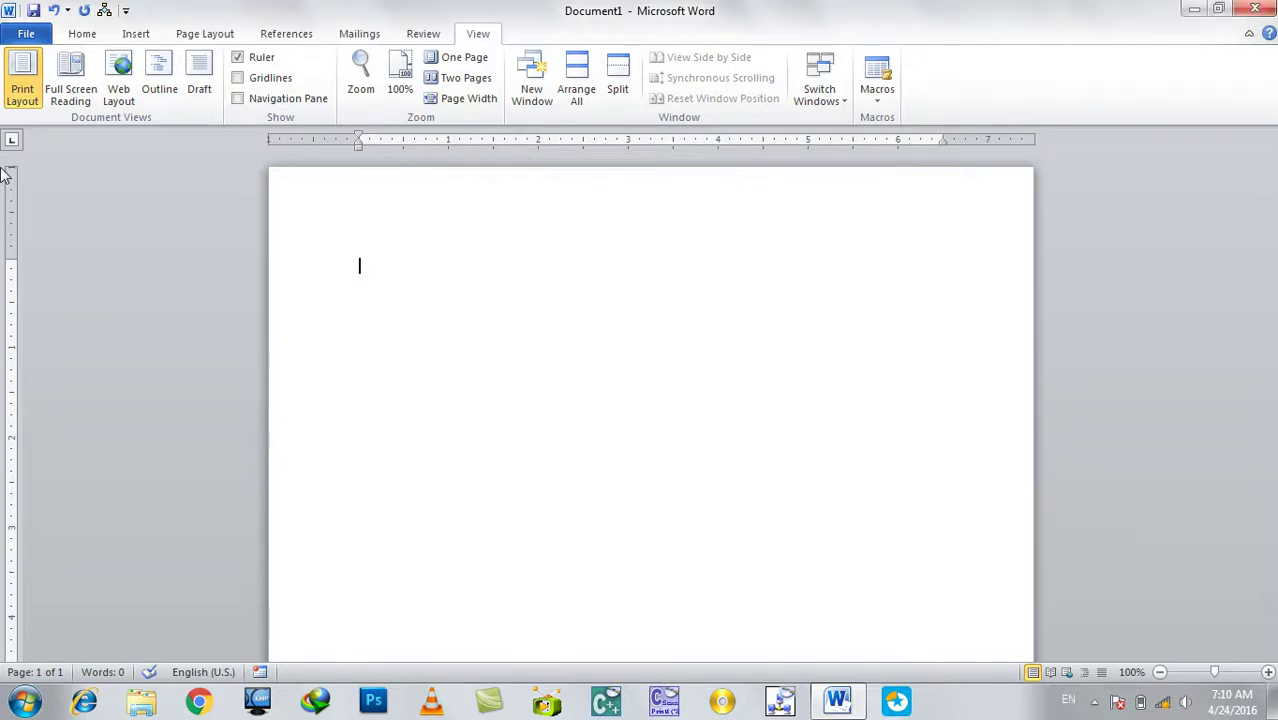
{"action": "left_click", "coordinate": [27, 34]}
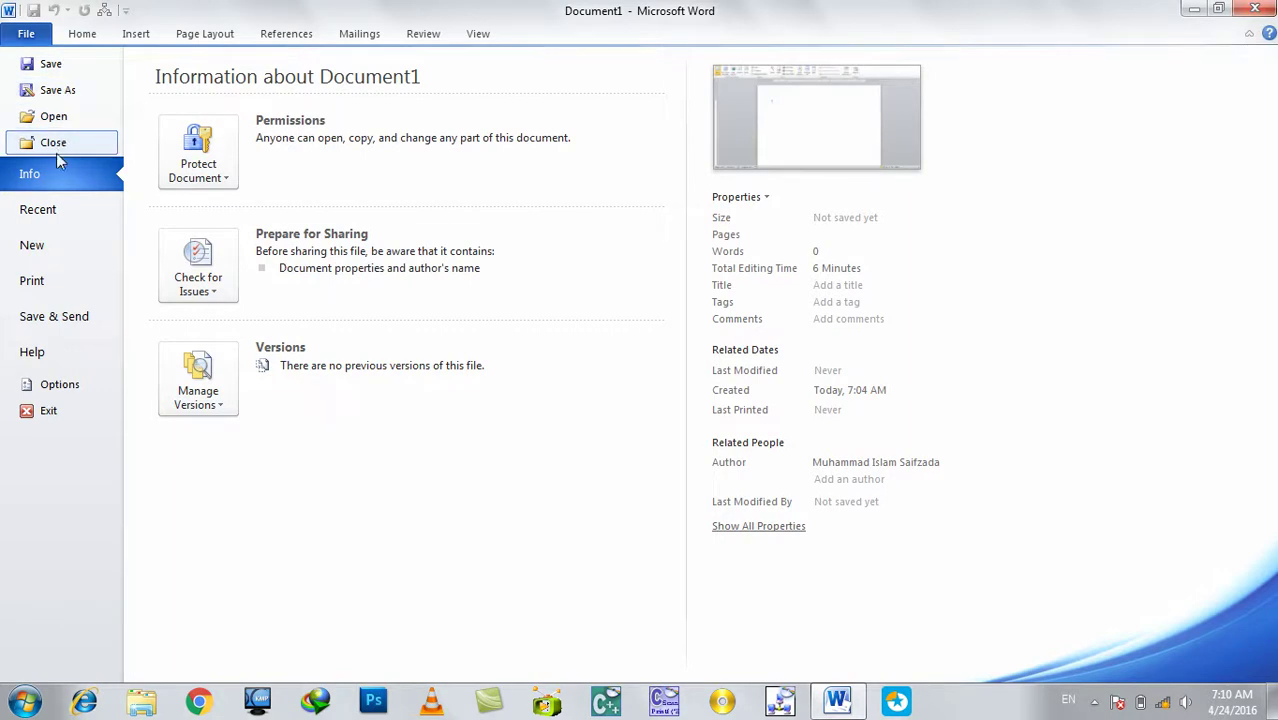
{"action": "key", "text": "Escape"}
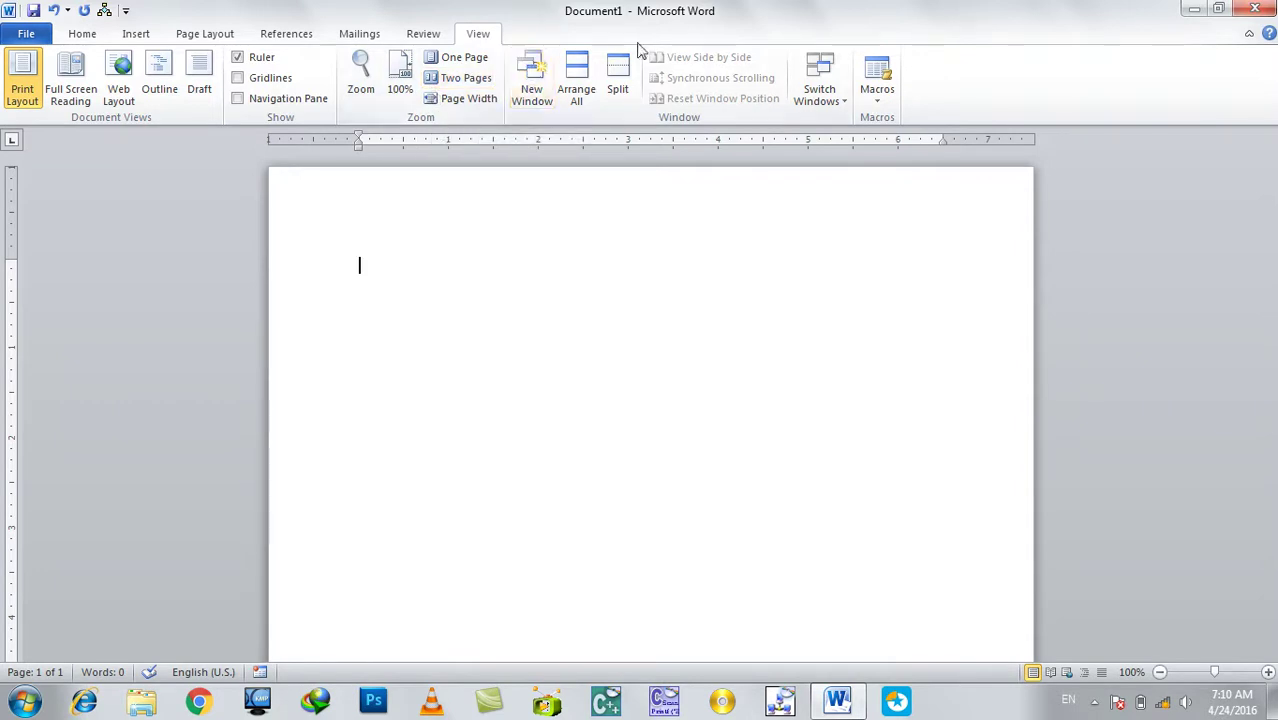
Show Word commands in the Macros dialog, type 'List' and select ListCommands.
{"action": "left_click", "coordinate": [877, 85]}
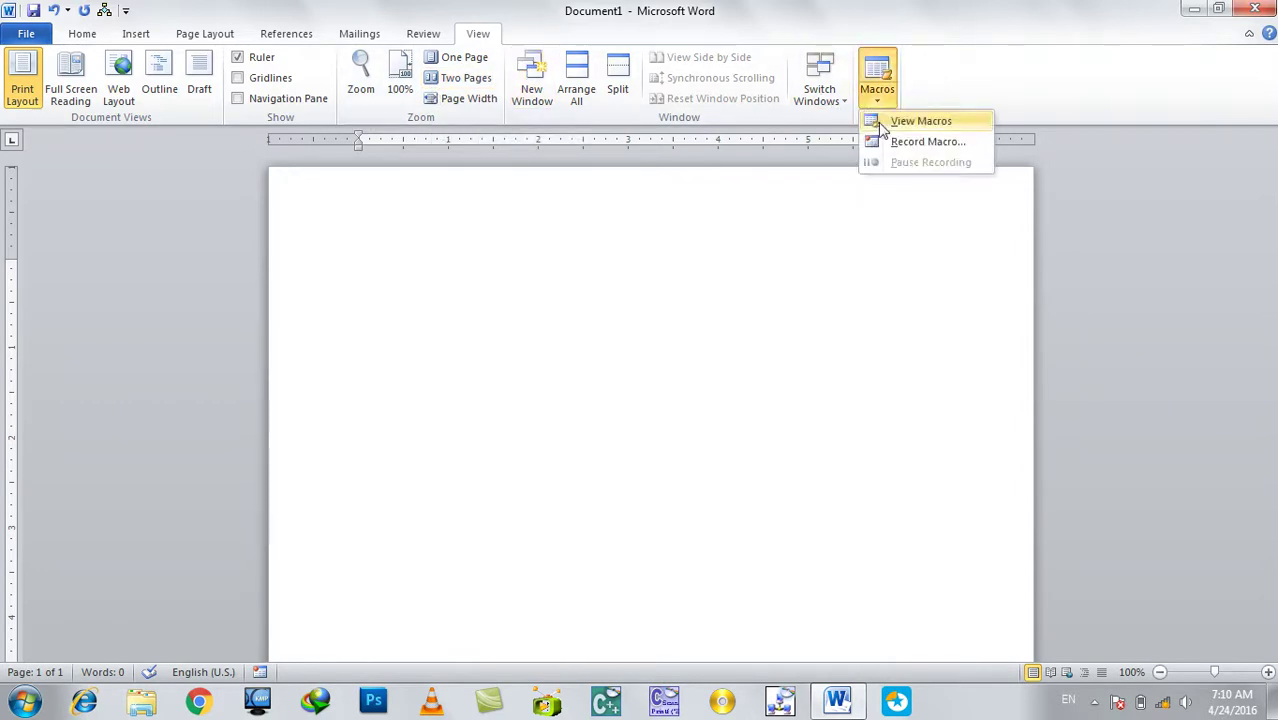
{"action": "left_click", "coordinate": [880, 120]}
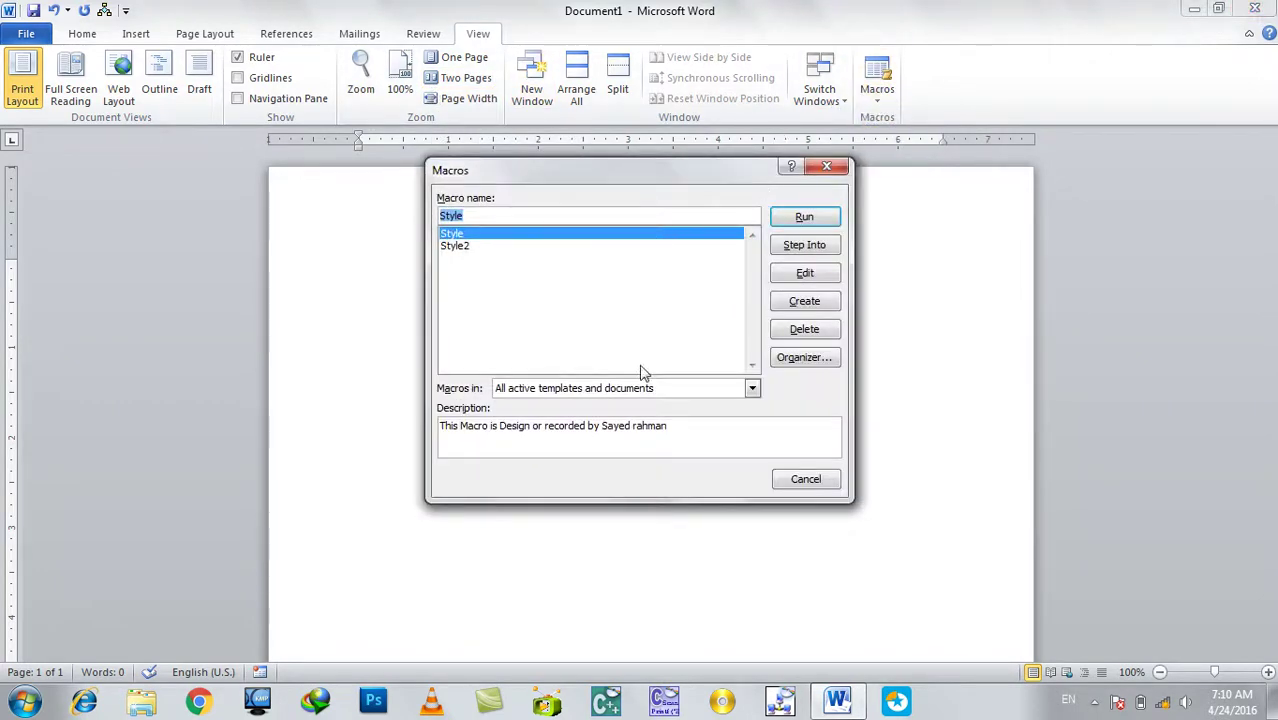
{"action": "left_click", "coordinate": [622, 390]}
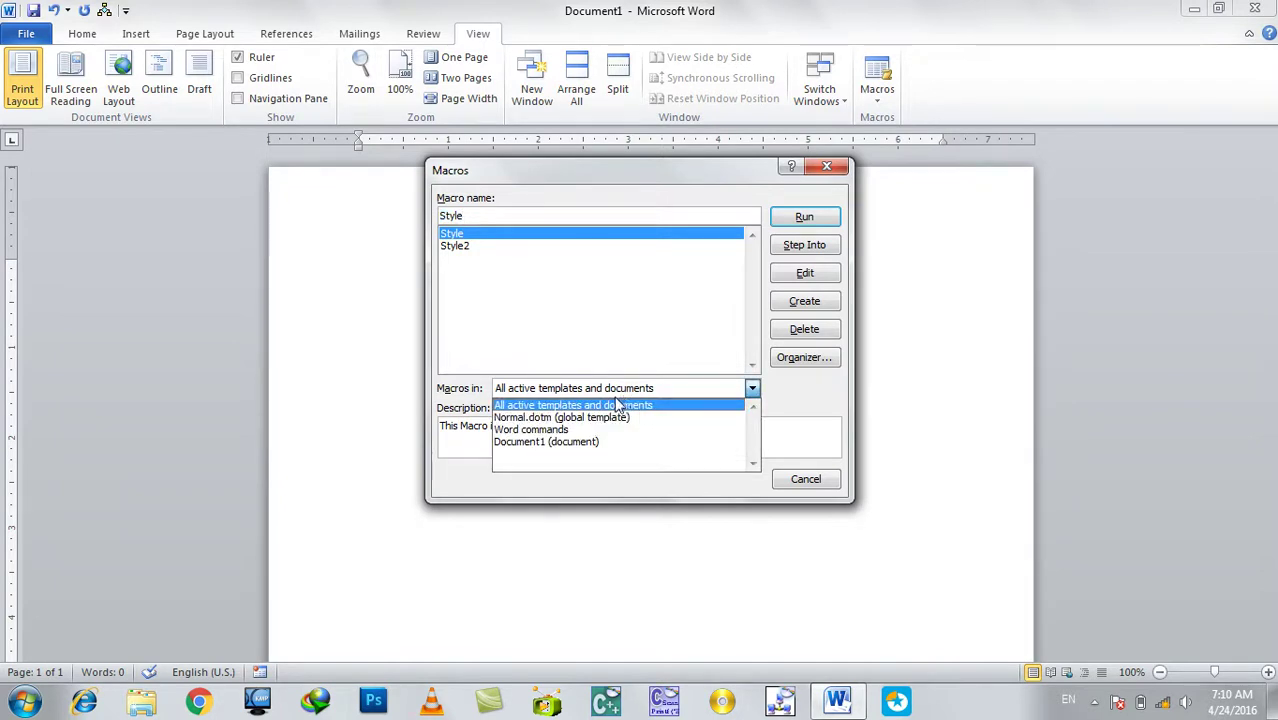
{"action": "left_click", "coordinate": [535, 429]}
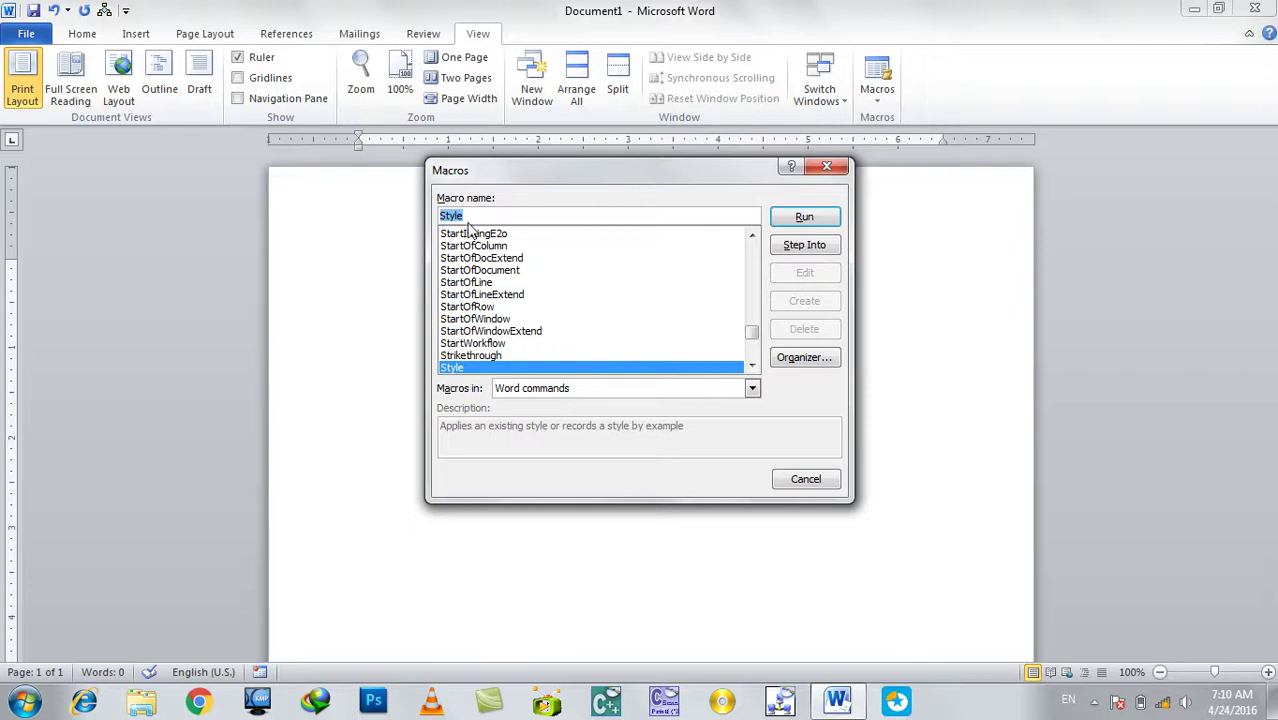
{"action": "key", "text": "BackSpace"}
{"action": "type", "text": "List"}
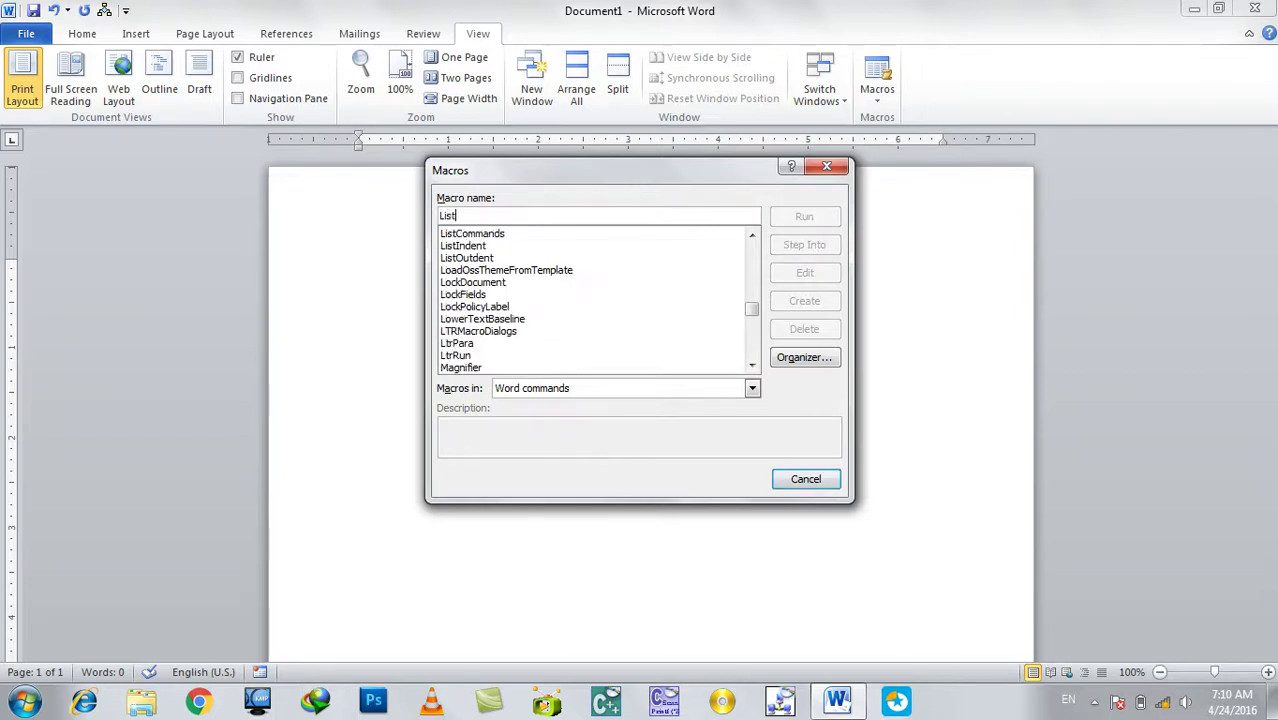
{"action": "left_click", "coordinate": [462, 234]}
Run ListCommands set to Current keyboard settings to create the shortcut table document.
{"action": "left_click", "coordinate": [782, 216]}
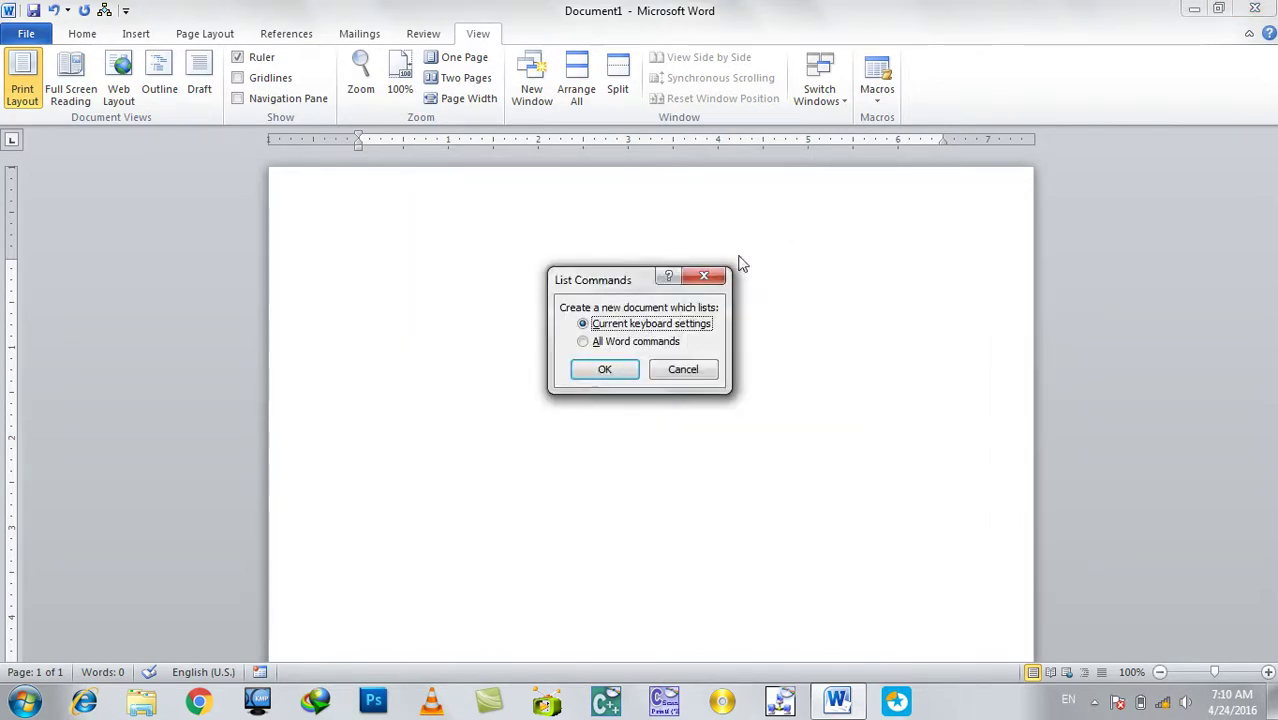
{"action": "left_click", "coordinate": [644, 343]}
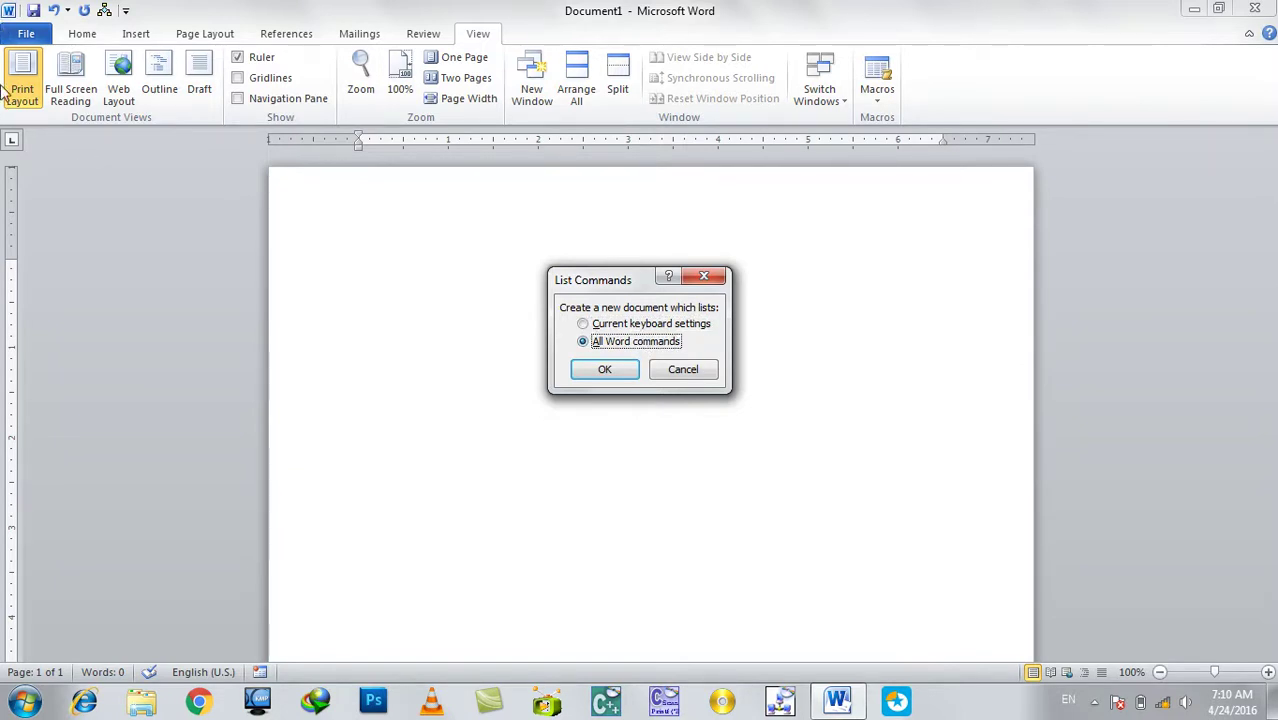
{"action": "left_click", "coordinate": [615, 325]}
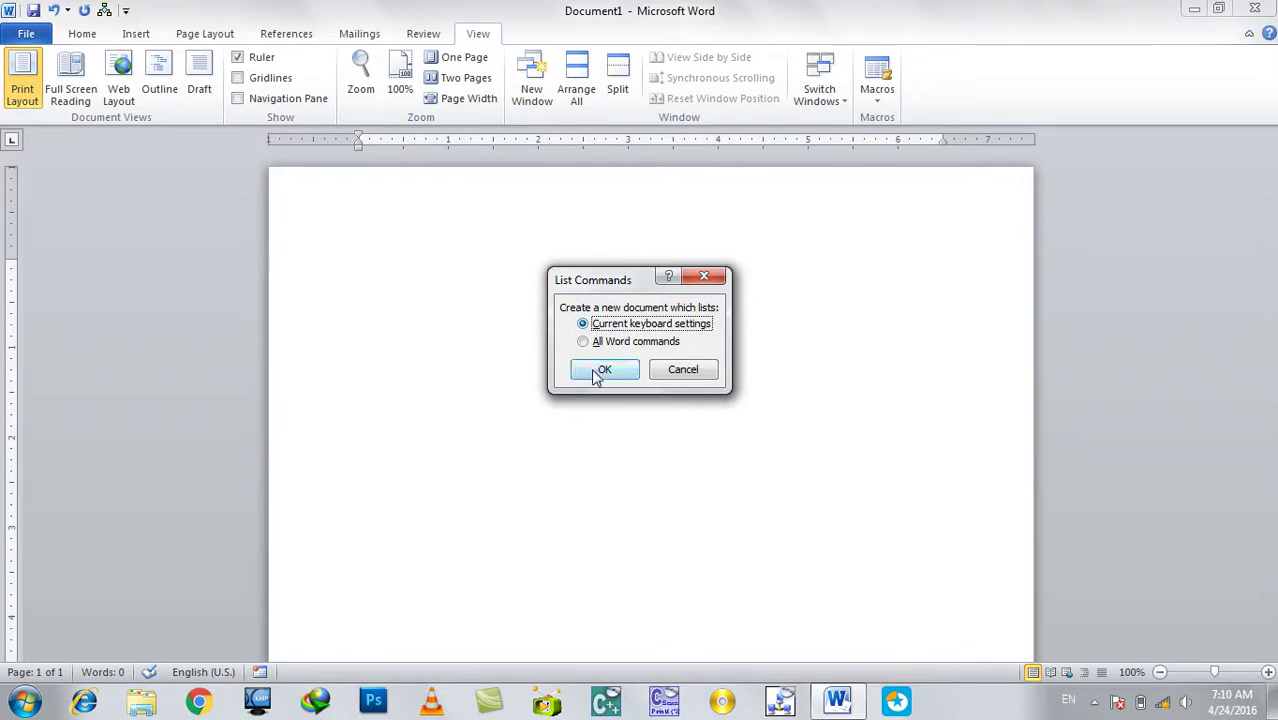
{"action": "left_click", "coordinate": [603, 370]}
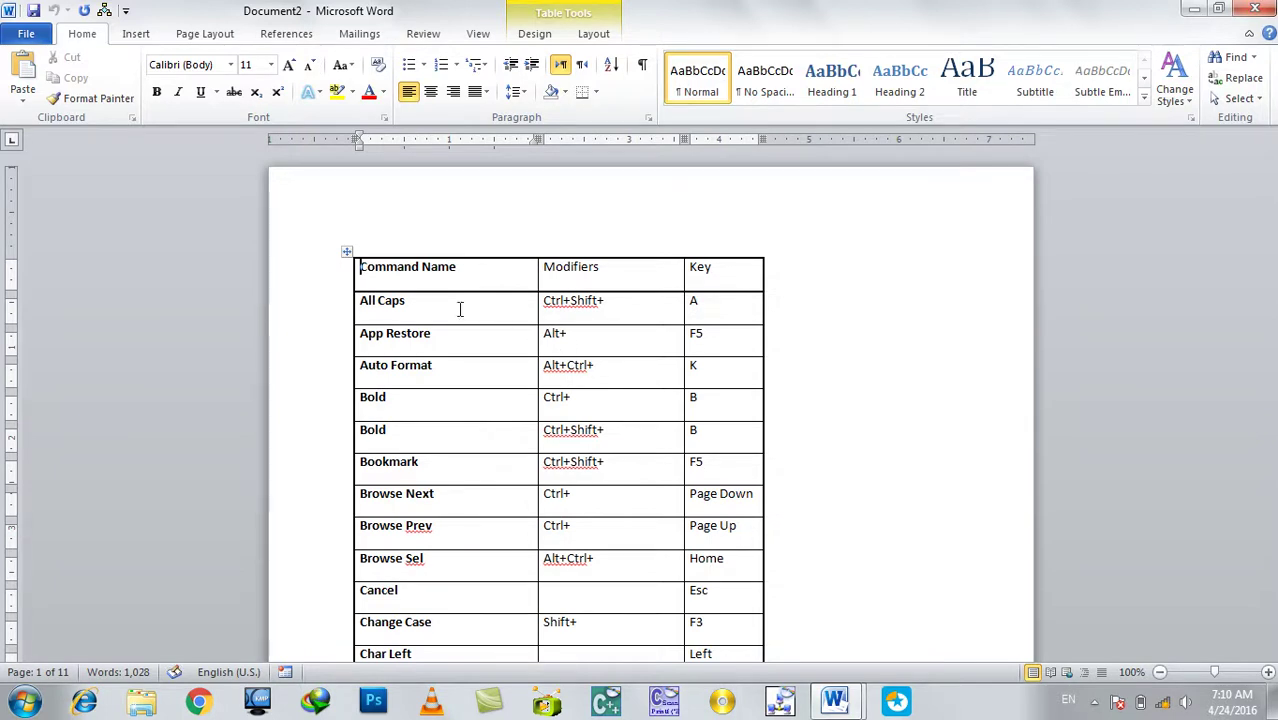
{"action": "left_click_drag", "start_coordinate": [405, 302], "coordinate": [381, 304]}
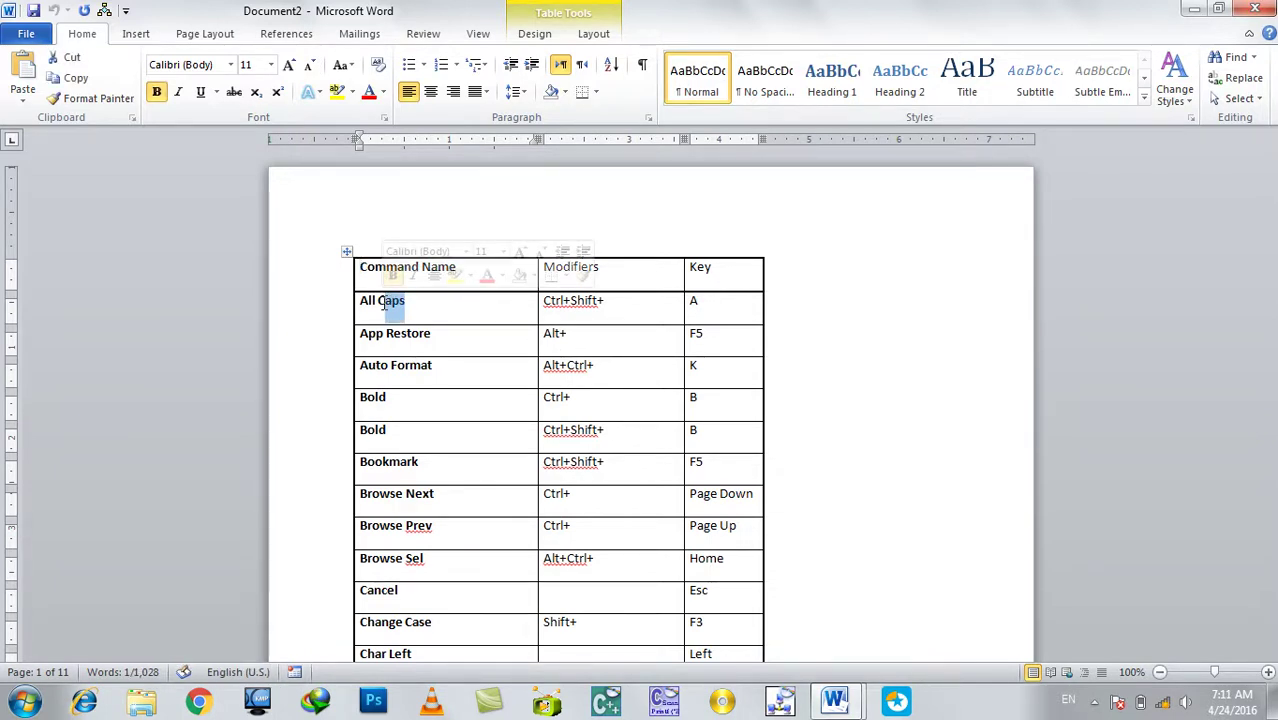
{"action": "left_click_drag", "start_coordinate": [378, 305], "coordinate": [345, 305]}
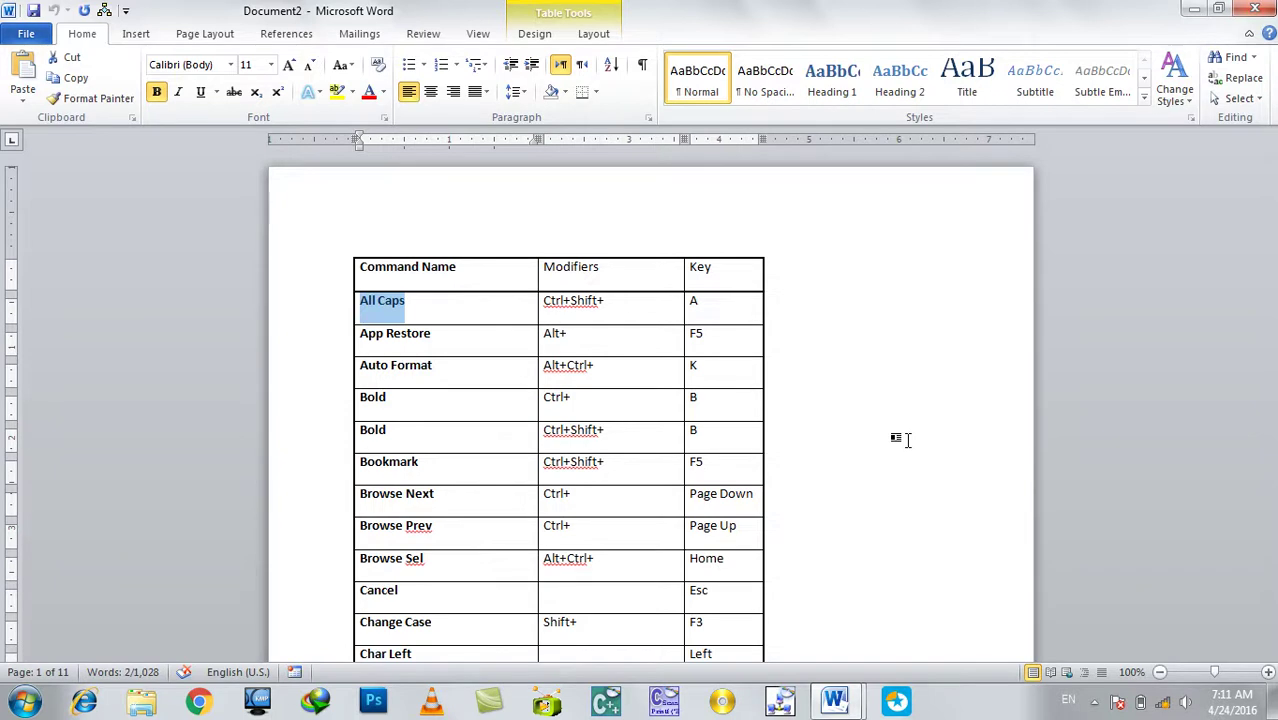
{"action": "key", "text": "ctrl+shift+equal"}
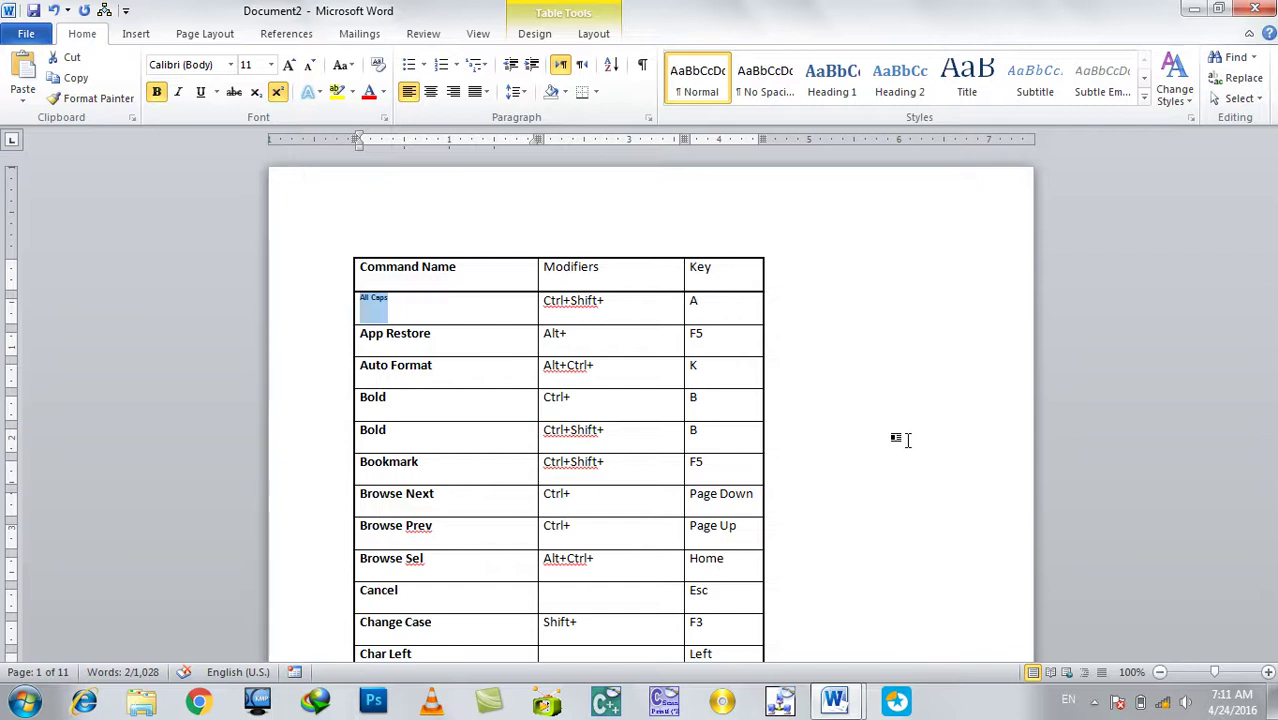
{"action": "key", "text": "ctrl+shift+equal"}
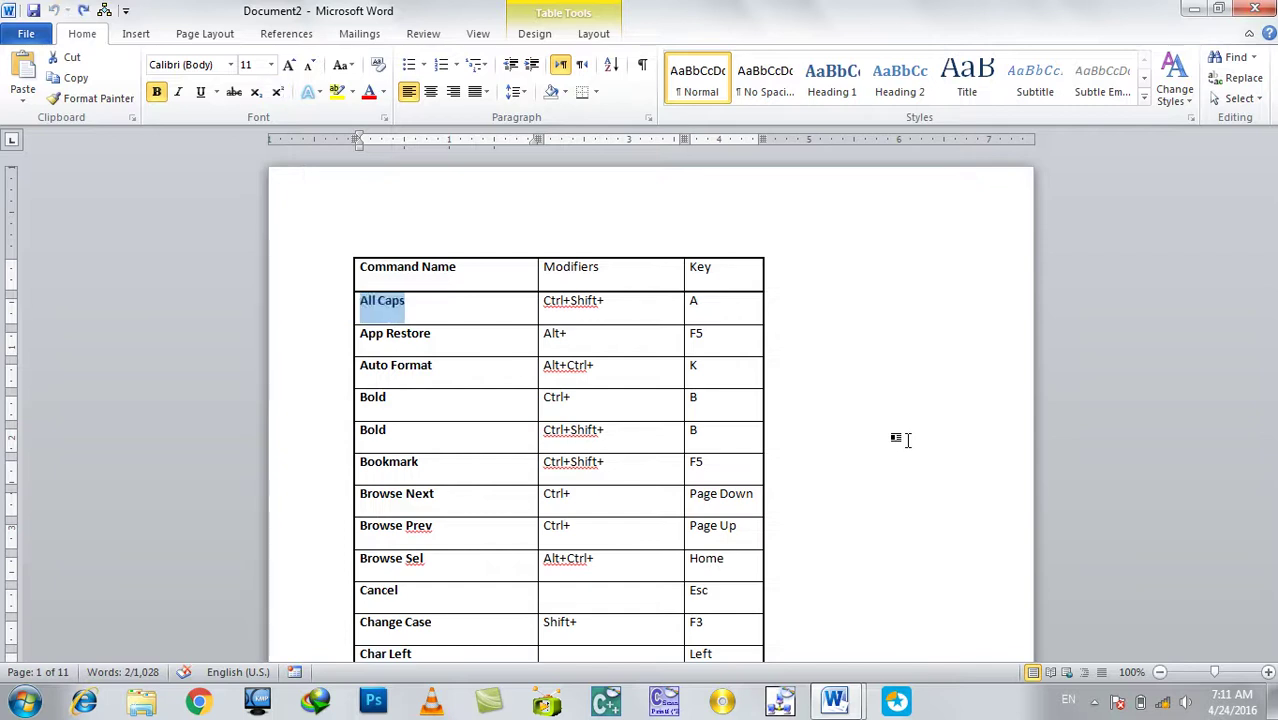
{"action": "key", "text": "ctrl+shift+a"}
{"action": "key", "text": "ctrl+shift+a"}
Scroll through the shortcut table, visit the End of Row cell on page 3, and scroll back.
{"action": "scroll", "coordinate": [607, 592], "scroll_direction": "down", "scroll_amount": 2}
{"action": "scroll", "coordinate": [490, 578], "scroll_direction": "down", "scroll_amount": 6}
{"action": "scroll", "coordinate": [480, 604], "scroll_direction": "down", "scroll_amount": 4}
{"action": "scroll", "coordinate": [480, 600], "scroll_direction": "down", "scroll_amount": 6}
{"action": "scroll", "coordinate": [482, 585], "scroll_direction": "down", "scroll_amount": 6}
{"action": "scroll", "coordinate": [482, 585], "scroll_direction": "down", "scroll_amount": 6}
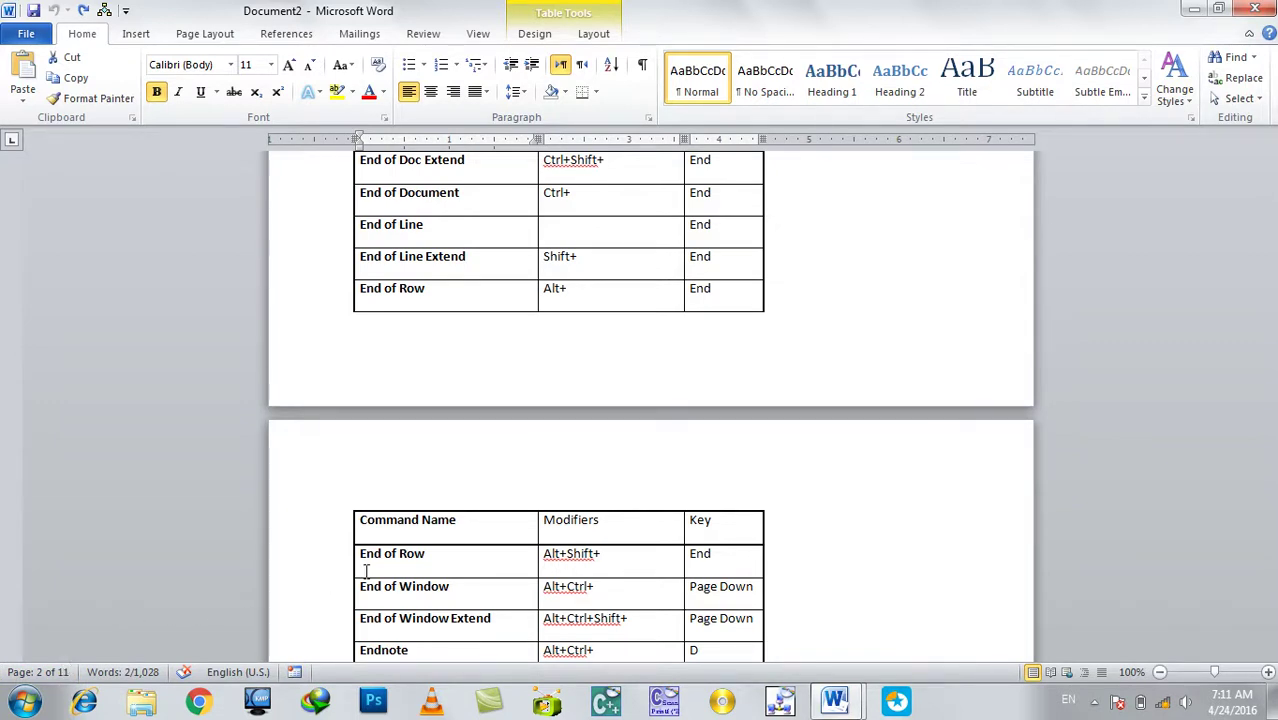
{"action": "left_click", "coordinate": [458, 557]}
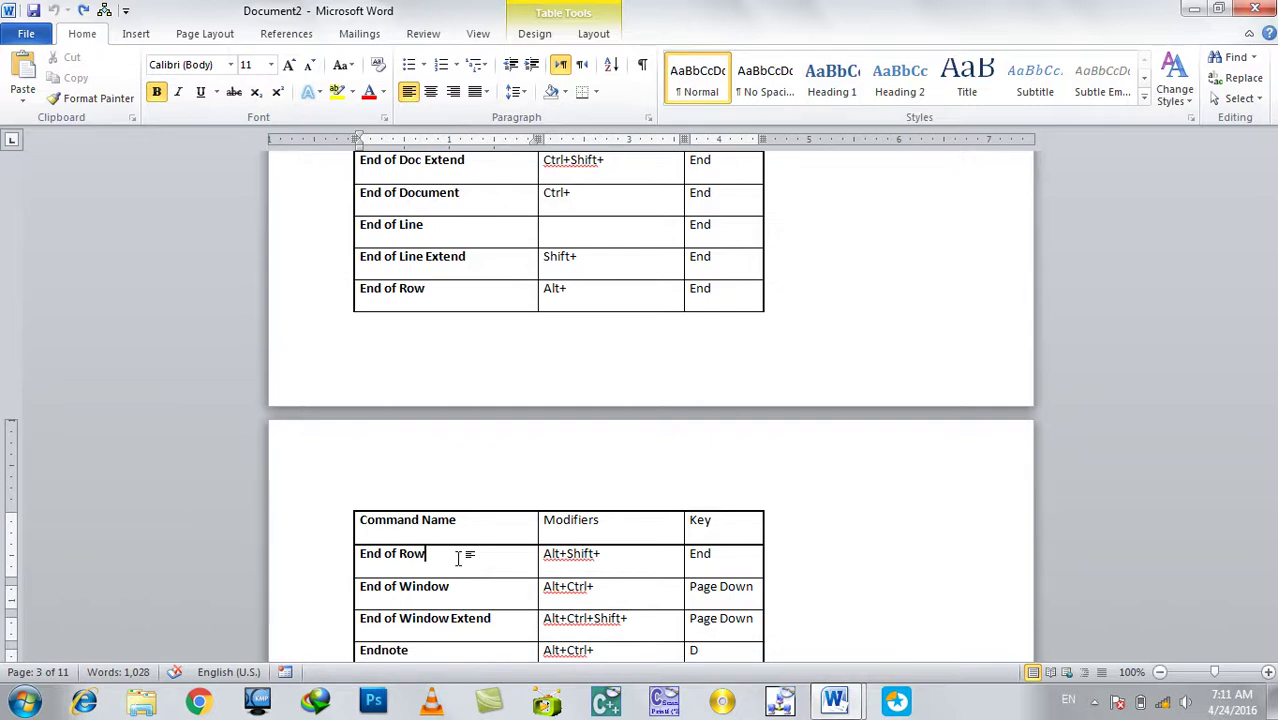
{"action": "scroll", "coordinate": [474, 408], "scroll_direction": "up", "scroll_amount": 1}
{"action": "scroll", "coordinate": [474, 408], "scroll_direction": "up", "scroll_amount": 8}
{"action": "scroll", "coordinate": [513, 394], "scroll_direction": "up", "scroll_amount": 5}
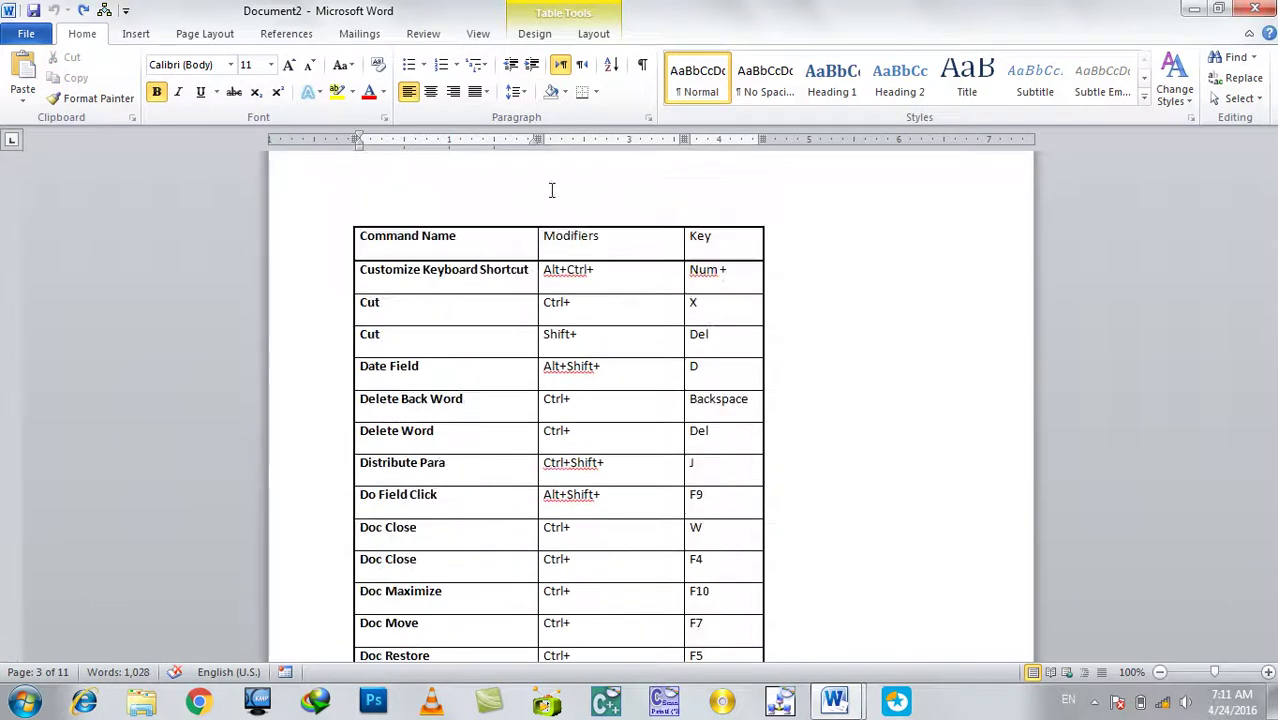
Bring up the macro options from the View commands.
{"action": "left_click", "coordinate": [536, 34]}
{"action": "left_click", "coordinate": [478, 34]}
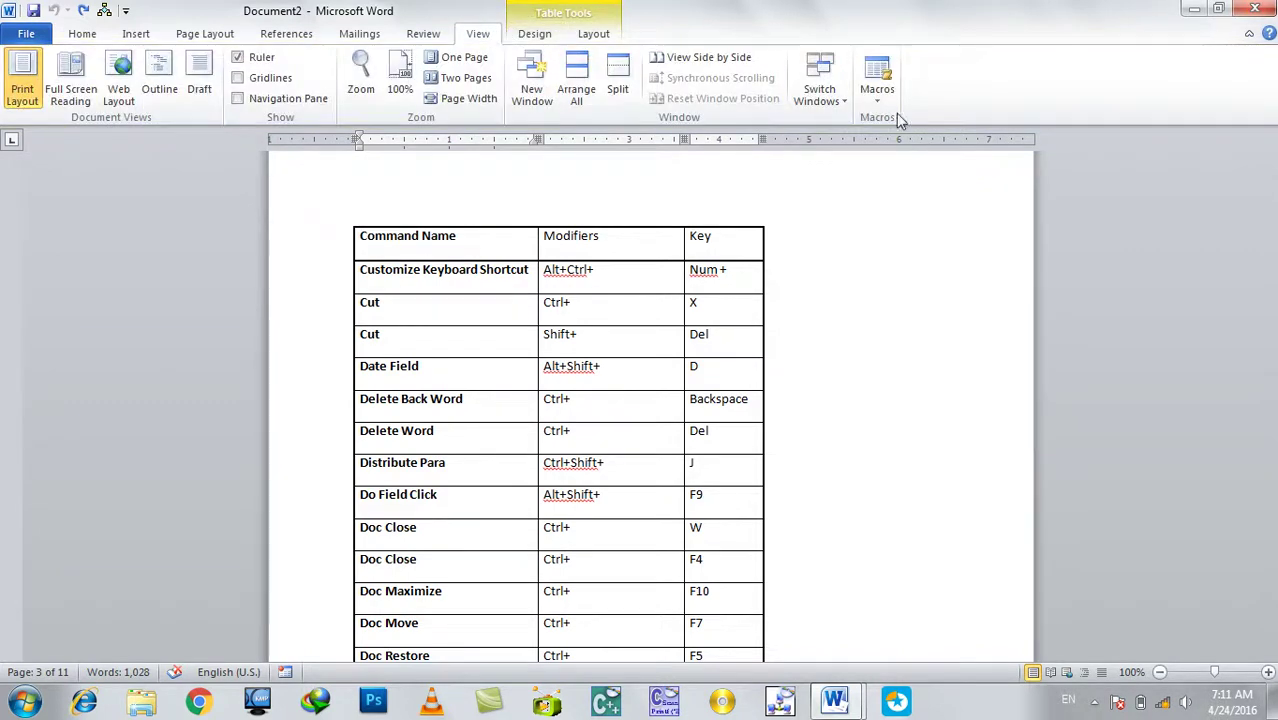
{"action": "left_click", "coordinate": [877, 88]}
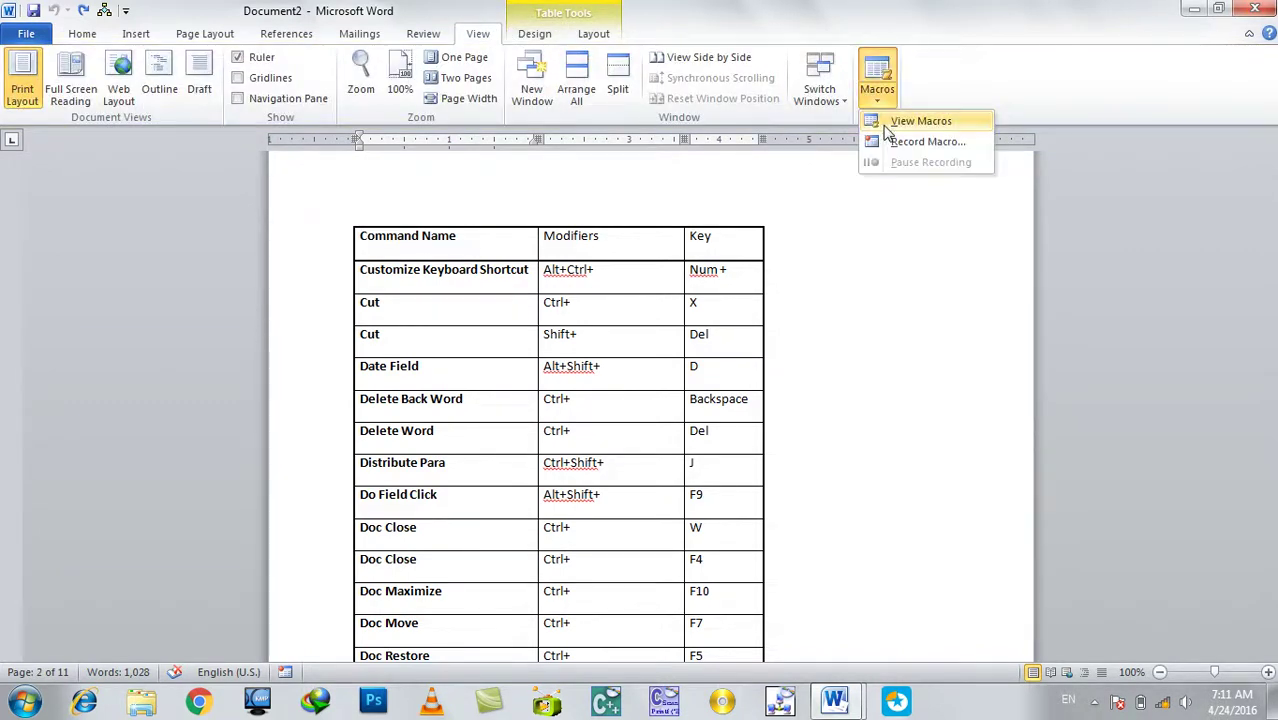